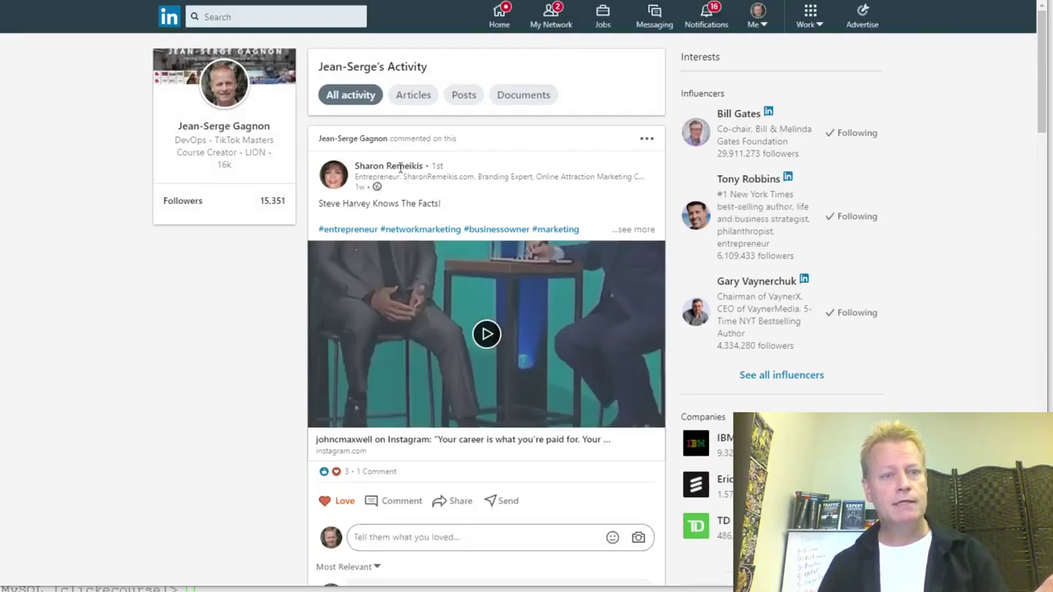
# Review the profile's activity page under all activity, posts and articles
pyautogui.scroll(-3, 449, 340)
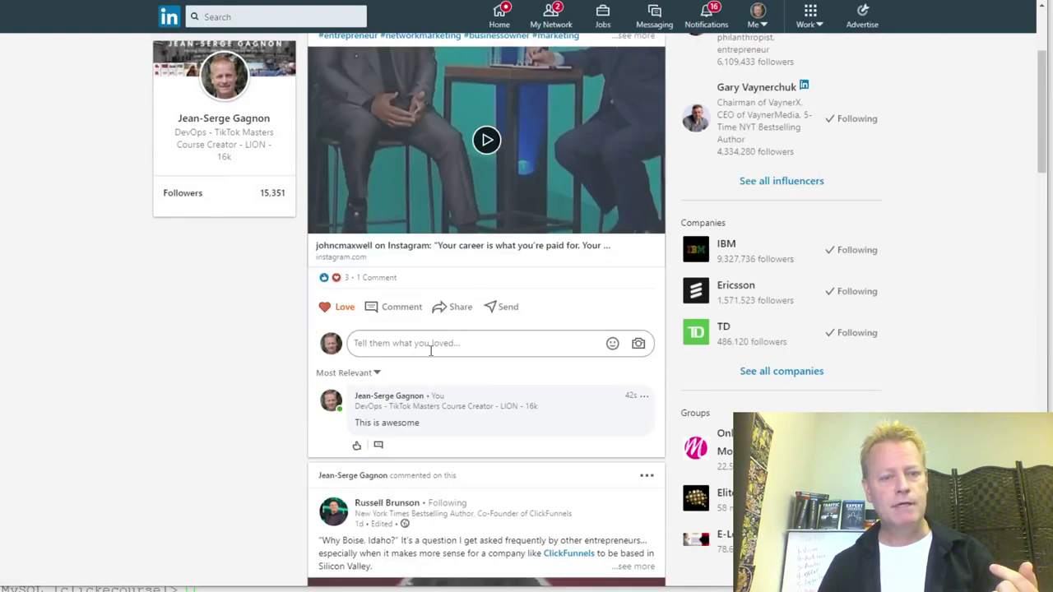
pyautogui.scroll(-5, 457, 391)
pyautogui.scroll(-10, 485, 411)
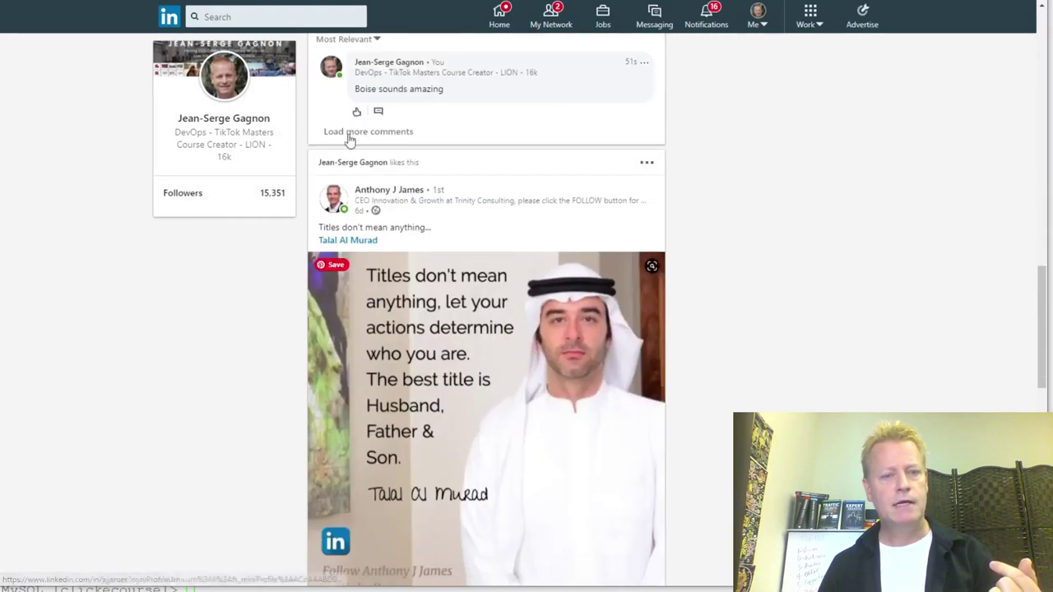
pyautogui.scroll(-5, 442, 418)
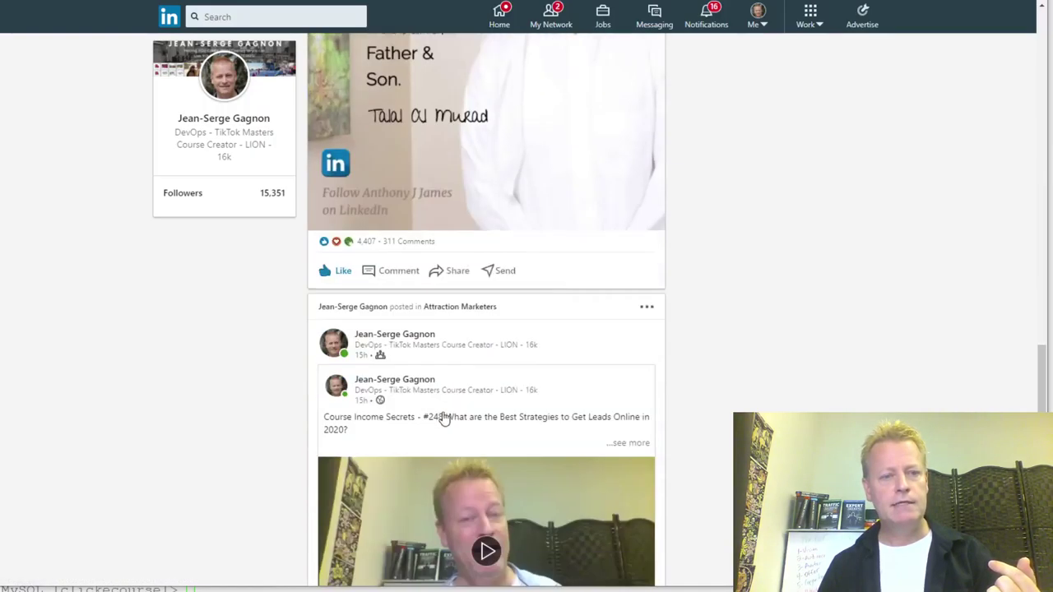
pyautogui.scroll(20, 528, 336)
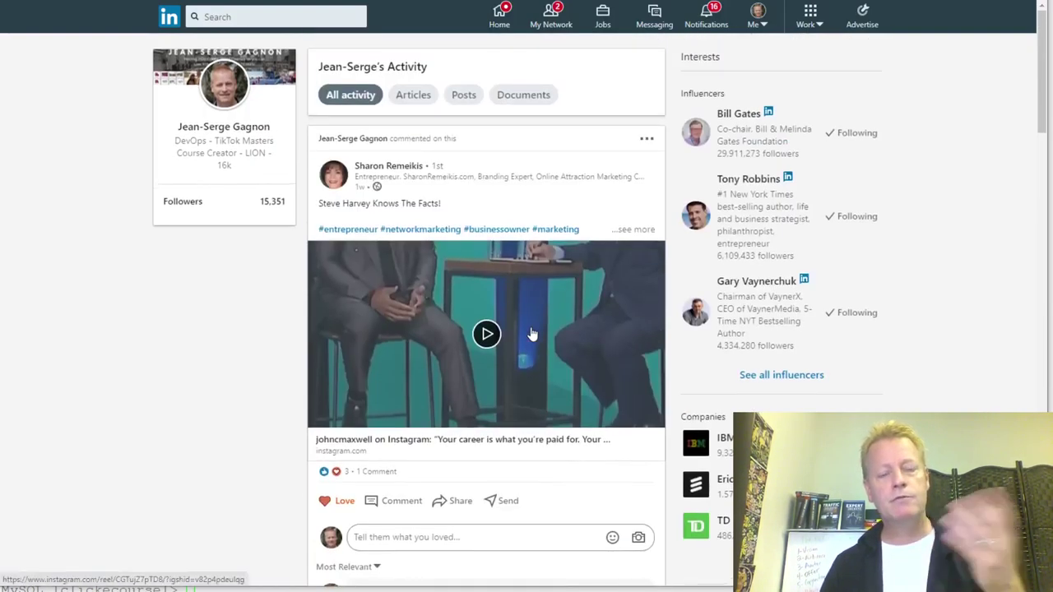
pyautogui.click(463, 100)
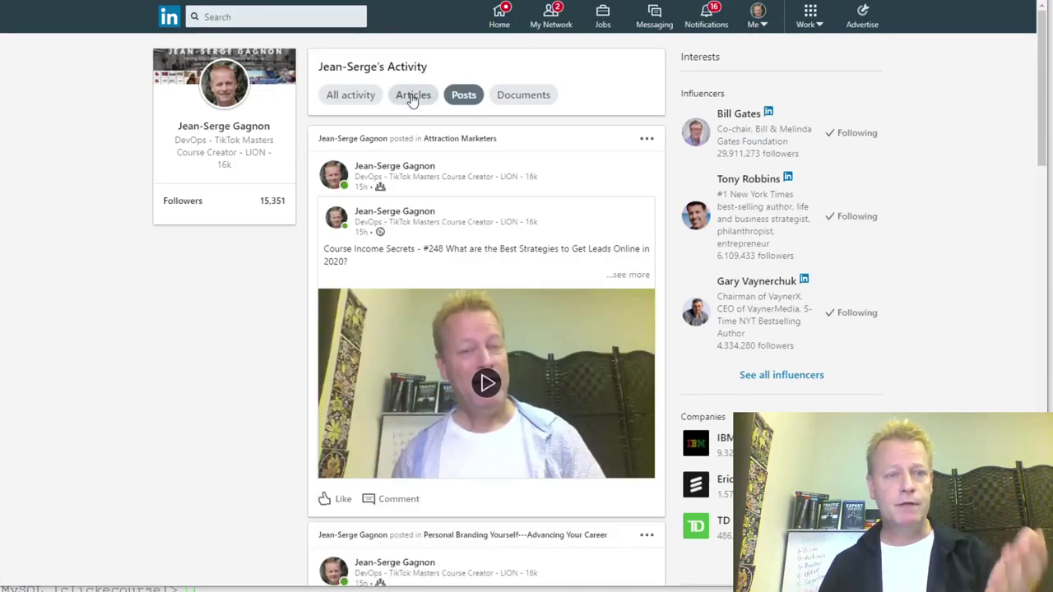
pyautogui.click(413, 94)
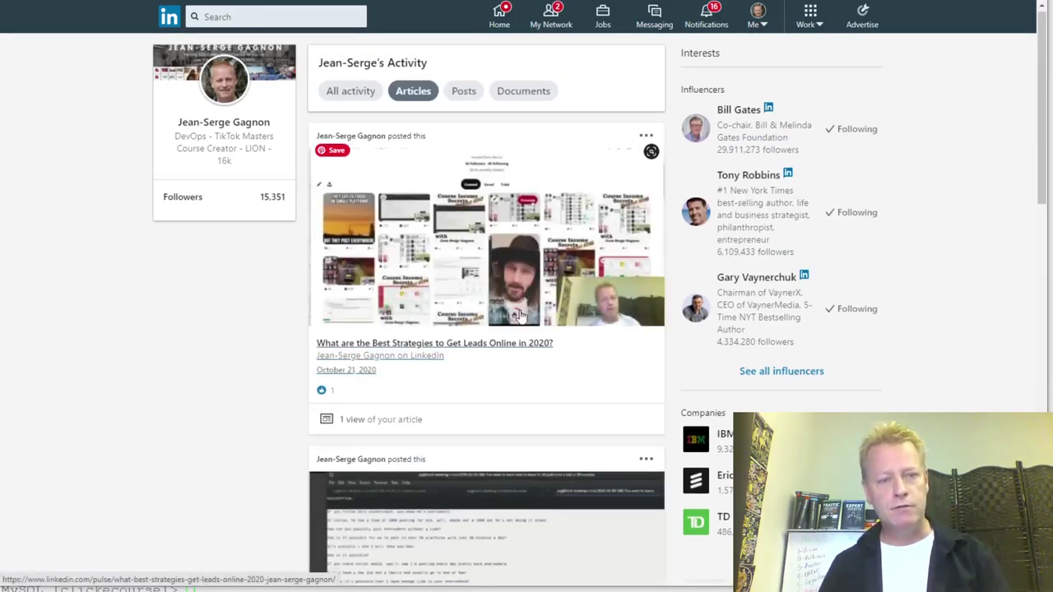
pyautogui.scroll(-10, 518, 315)
pyautogui.scroll(10, 518, 315)
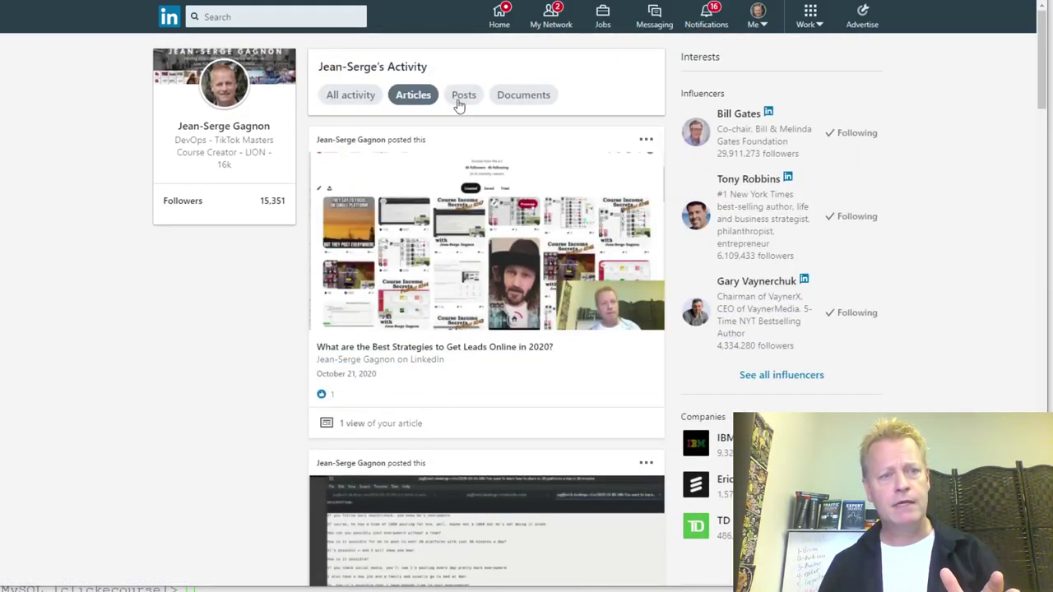
# Start a new post from the home feed reading "hello this is a post from my live recording of episode #249 of Course Income Secrets."
pyautogui.click(169, 16)
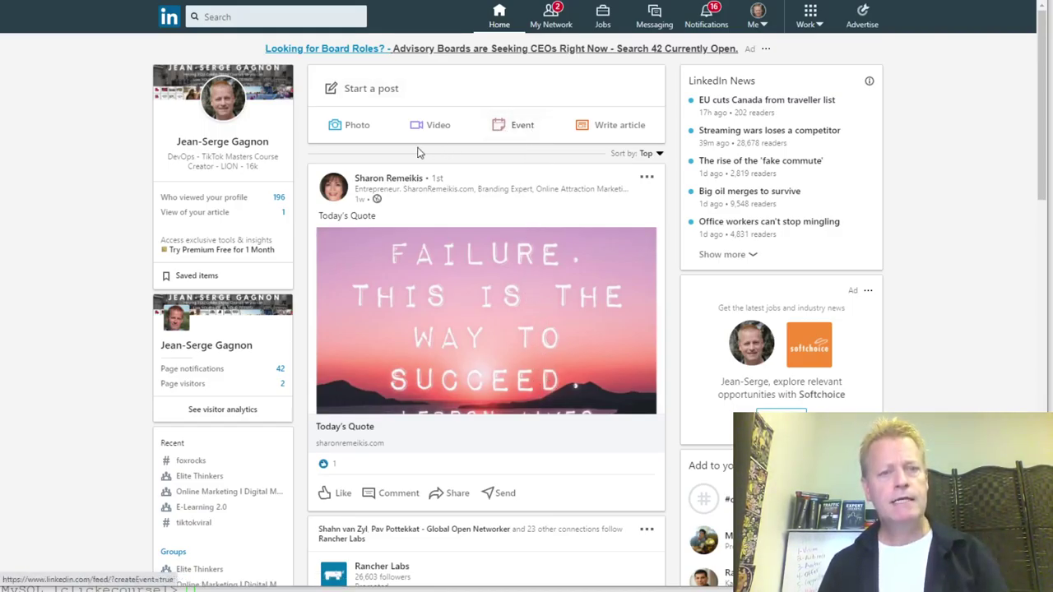
pyautogui.click(420, 94)
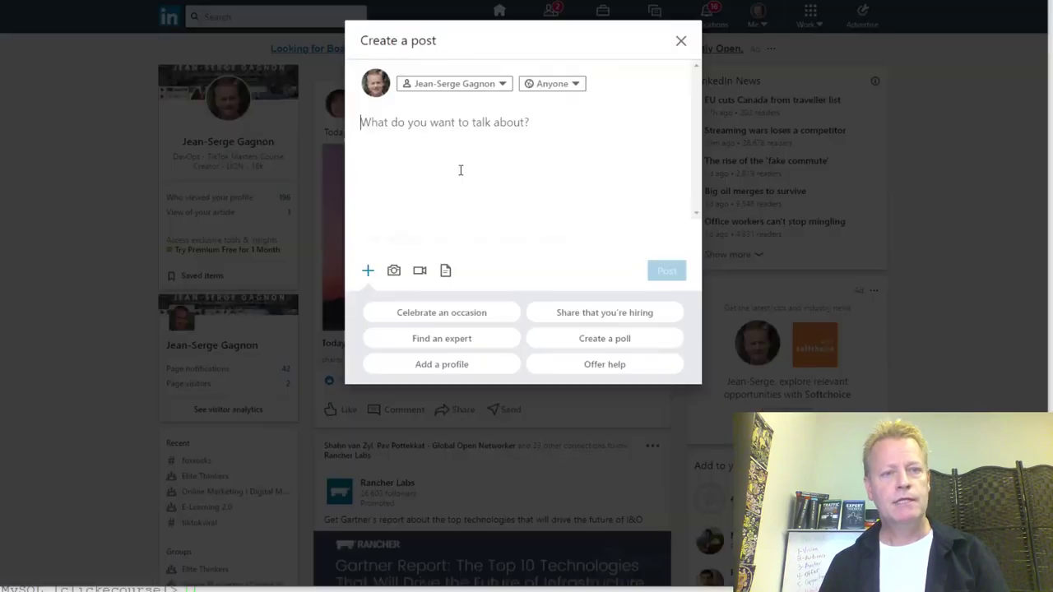
pyautogui.write('he')
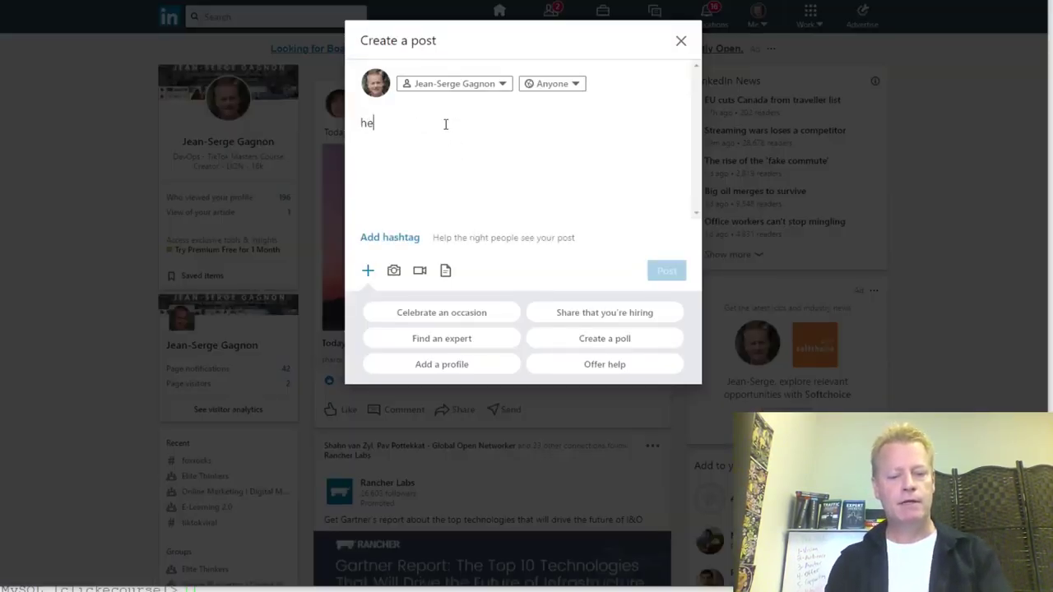
pyautogui.write('llo this is a post from my live recor')
pyautogui.write('ding')
pyautogui.write(' of epi')
pyautogui.write('sode #249 of Click')
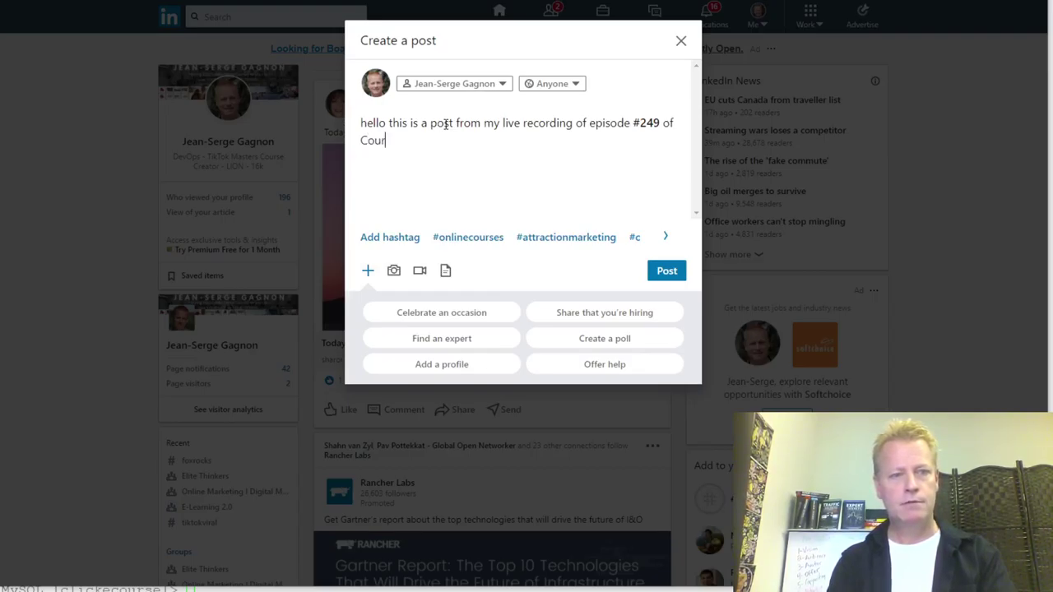
pyautogui.write('se Income Secrets.')
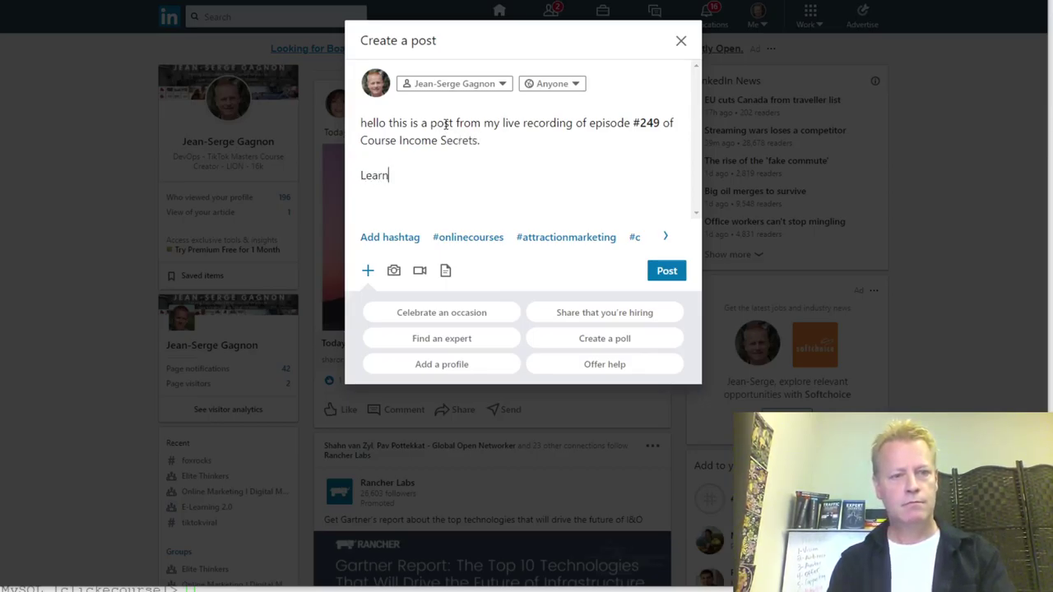
# Add a separate "Learn more at" line with the author's website link to the post and publish it
pyautogui.write('p://')
pyautogui.write('ci')
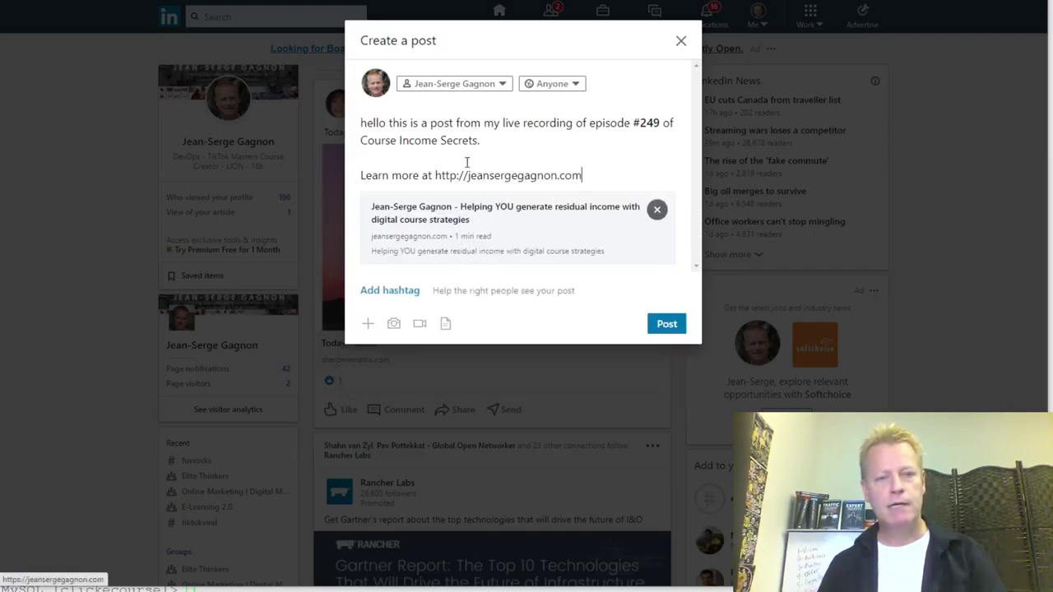
pyautogui.click(666, 323)
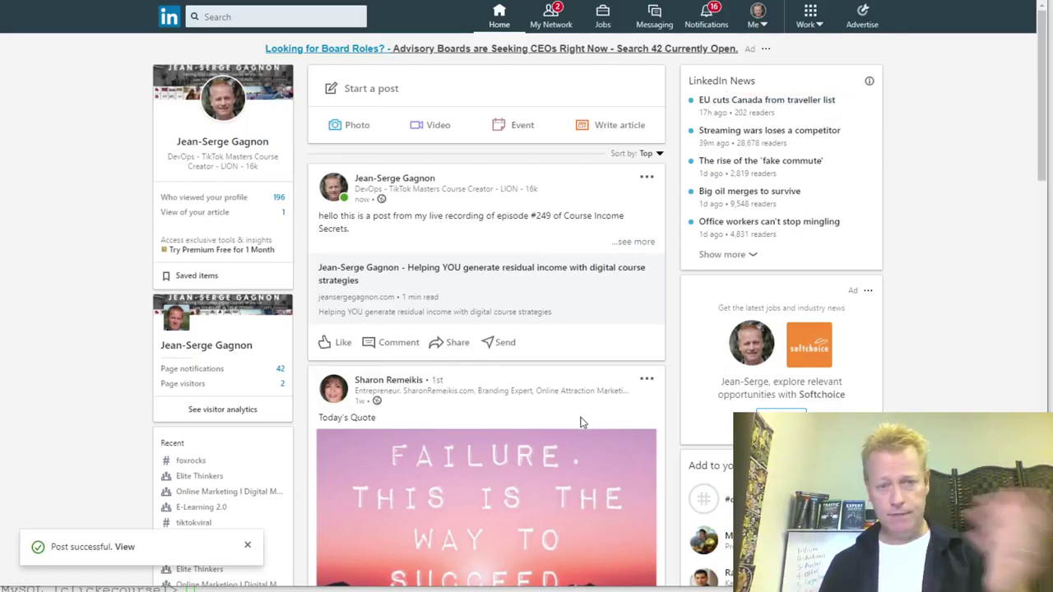
# Share the "Today's Quote" post about failure and success with the comment "This is a great truth!"
pyautogui.scroll(-1, 578, 408)
pyautogui.scroll(-3, 578, 407)
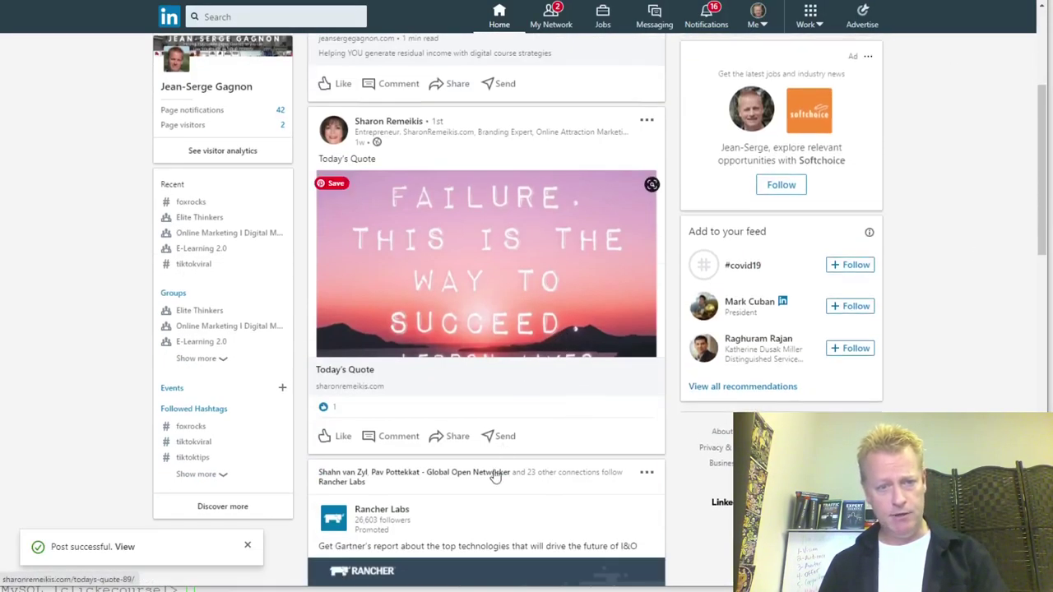
pyautogui.click(457, 437)
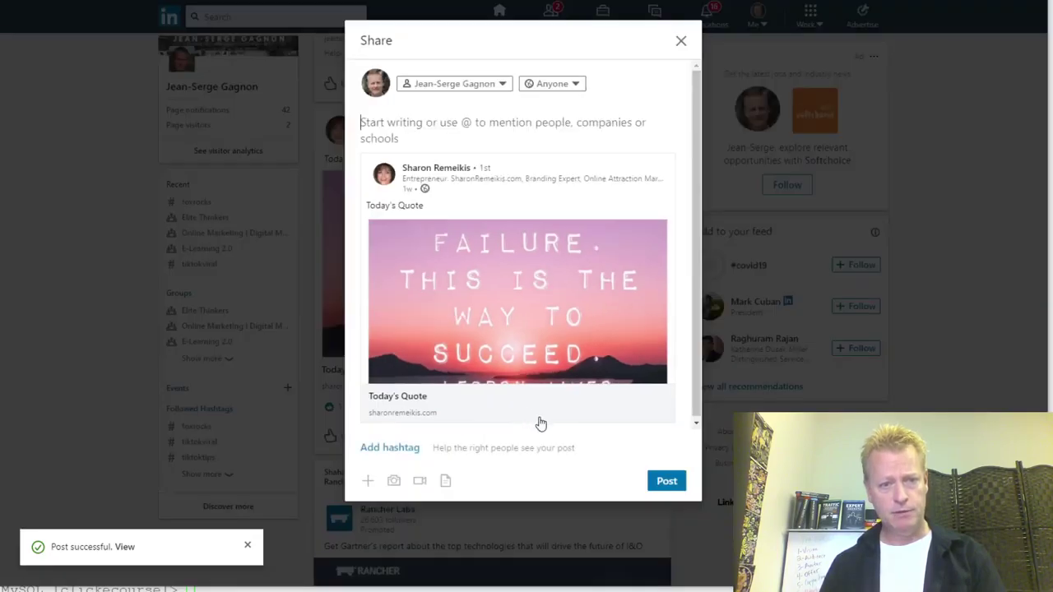
pyautogui.write('This is a gr')
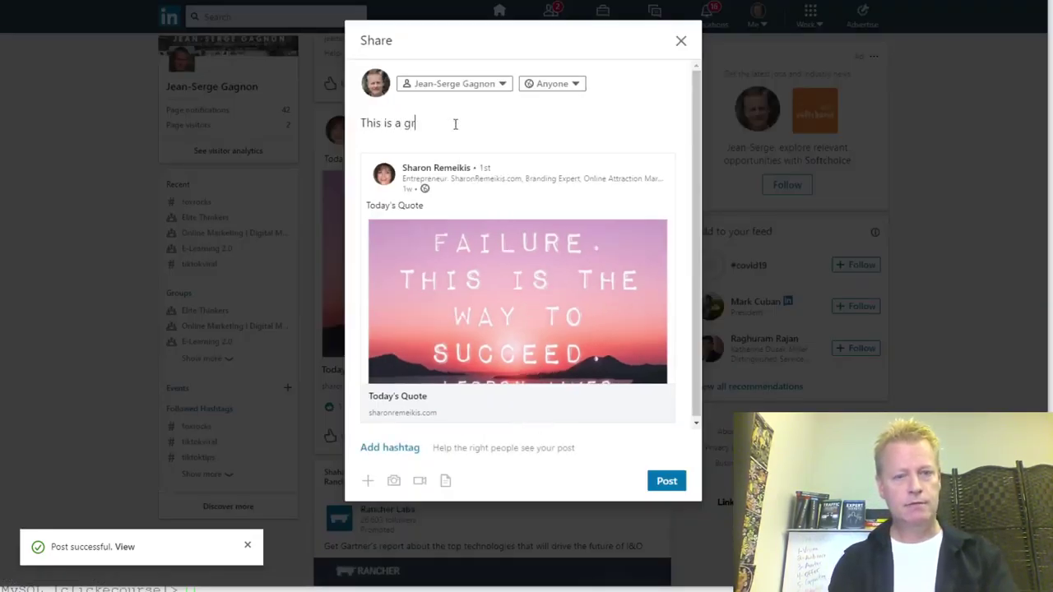
pyautogui.write('eat trut')
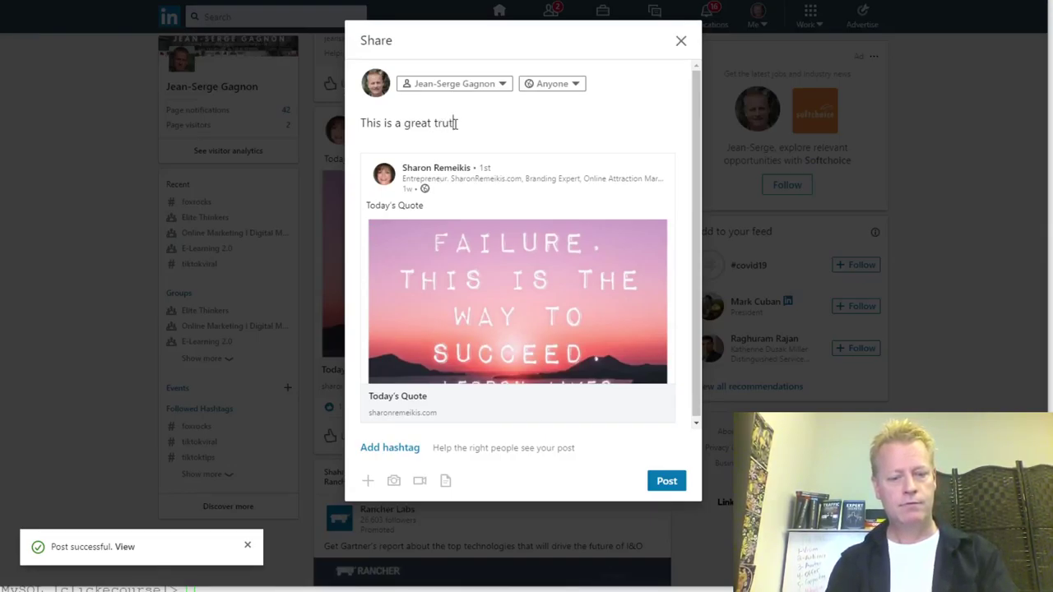
pyautogui.write('h!')
pyautogui.click(666, 481)
# Check the new post in the home feed and dismiss the pending post notifications
pyautogui.scroll(3, 489, 336)
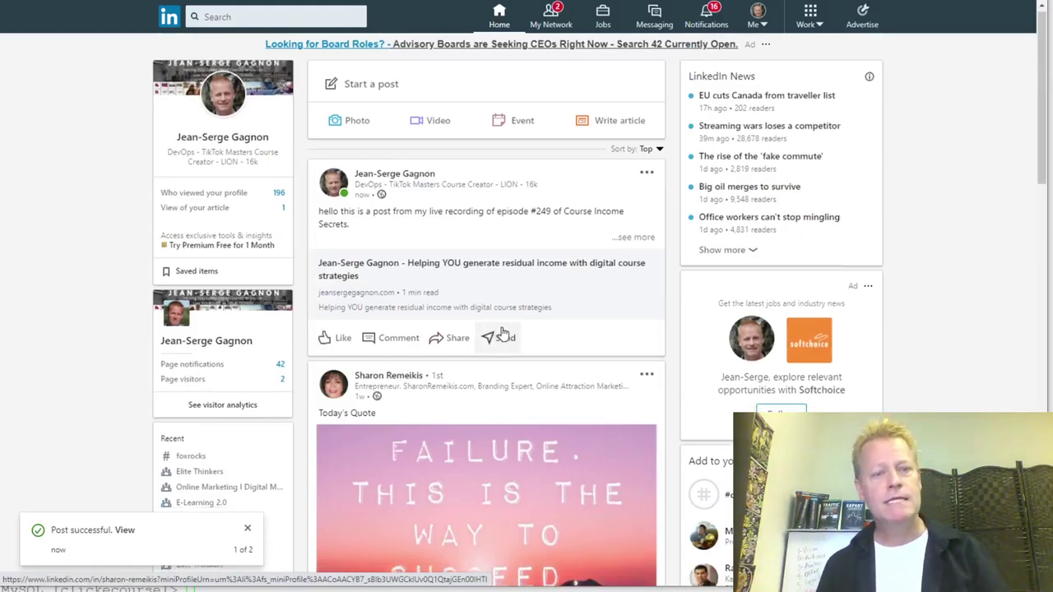
pyautogui.scroll(-3, 491, 336)
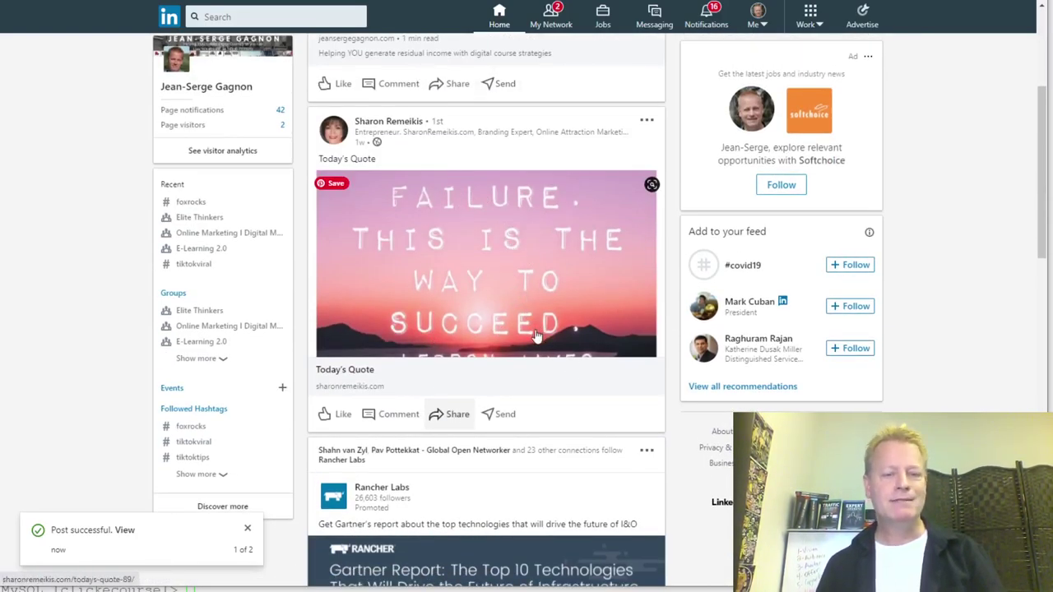
pyautogui.scroll(-1, 489, 369)
pyautogui.scroll(4, 489, 369)
pyautogui.click(246, 531)
pyautogui.click(249, 547)
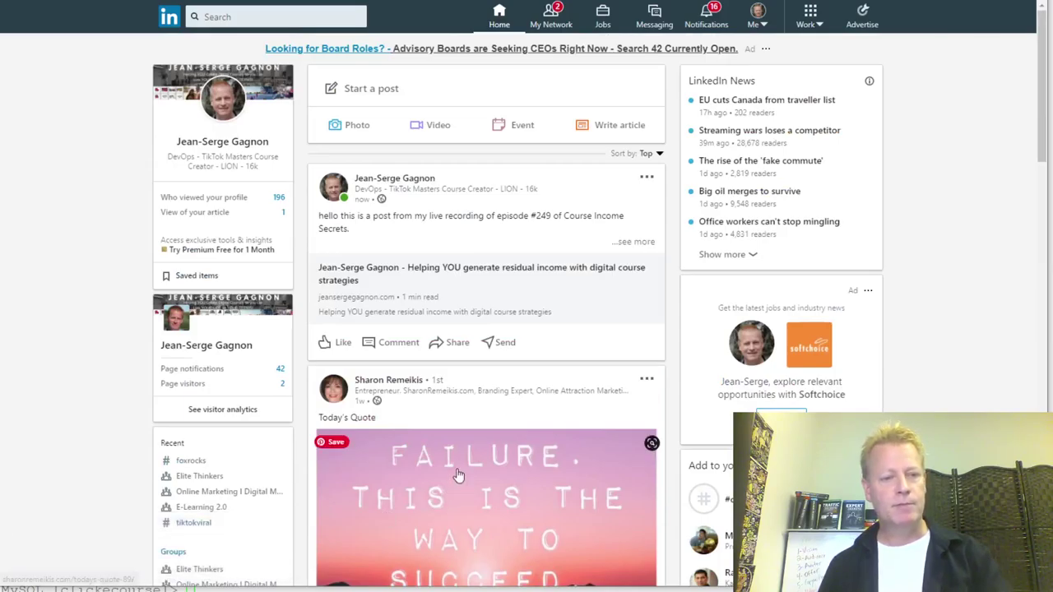
# Browse the home feed to examine the kinds of posts that connections publish, like and comment on
pyautogui.scroll(-4, 436, 380)
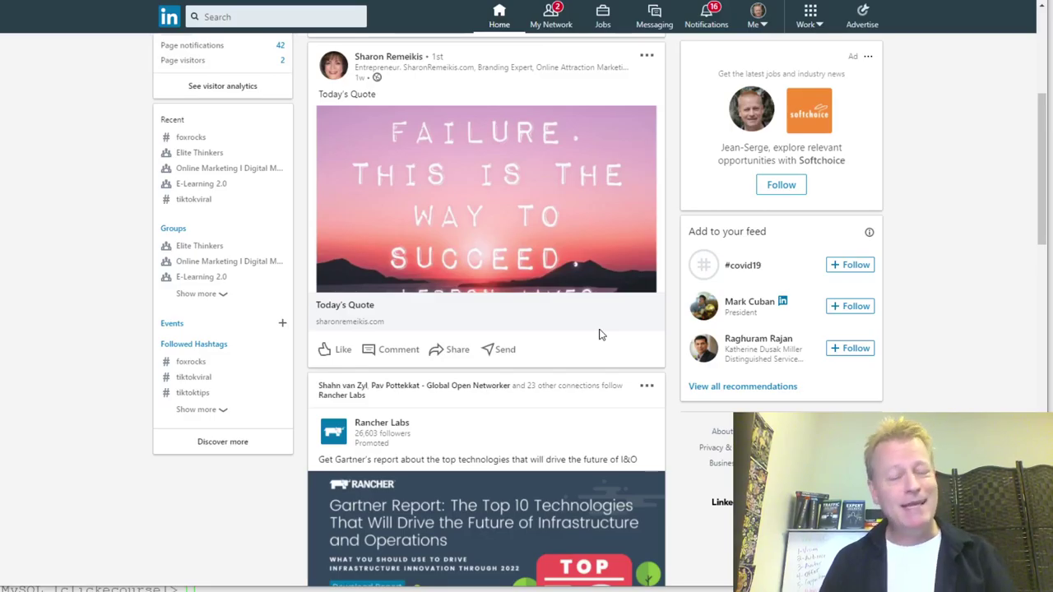
pyautogui.scroll(-13, 598, 335)
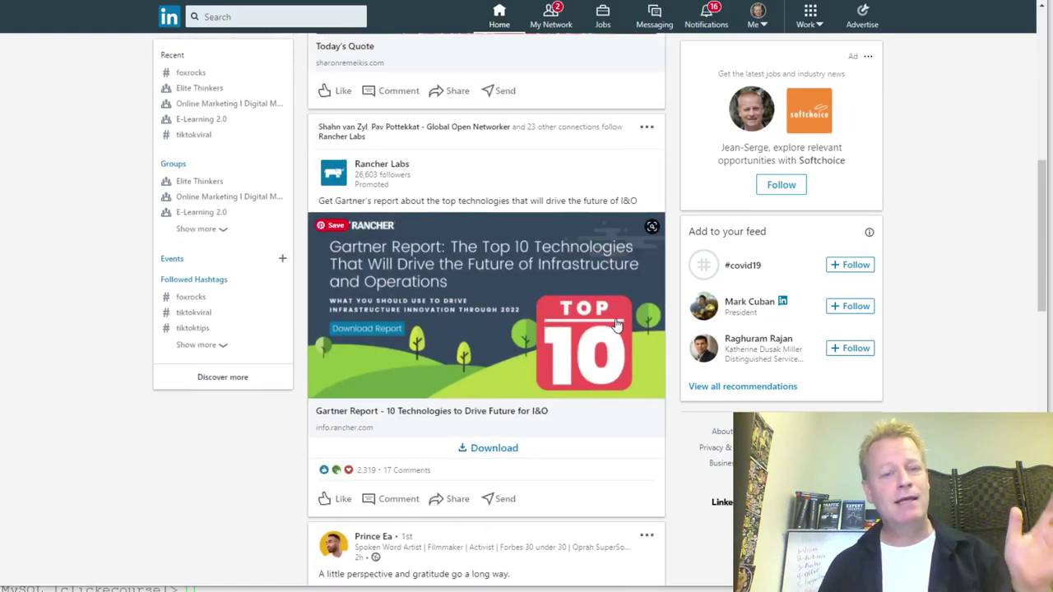
pyautogui.scroll(-4, 517, 347)
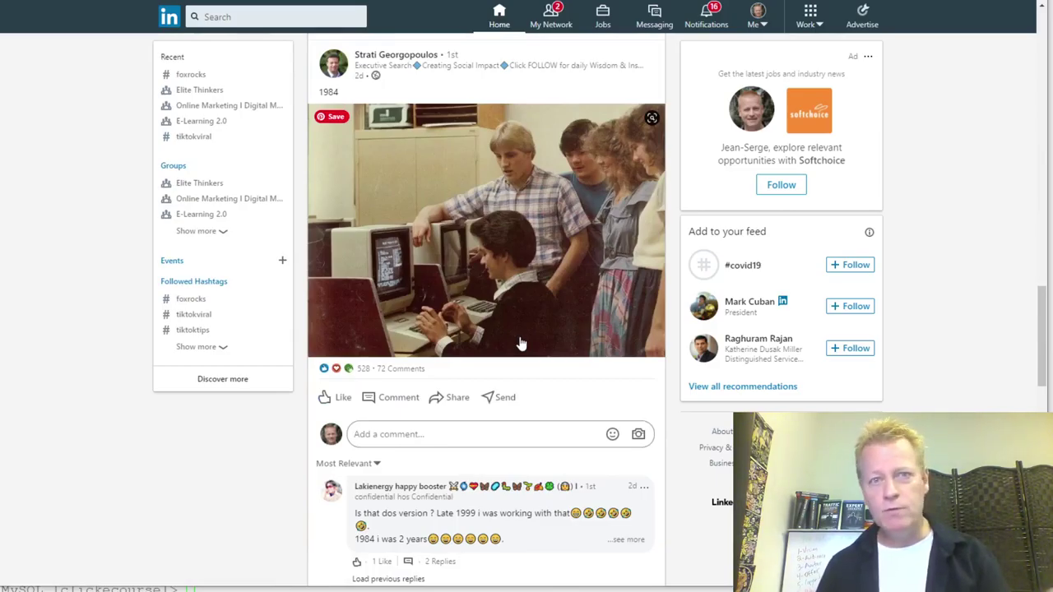
pyautogui.scroll(18, 520, 343)
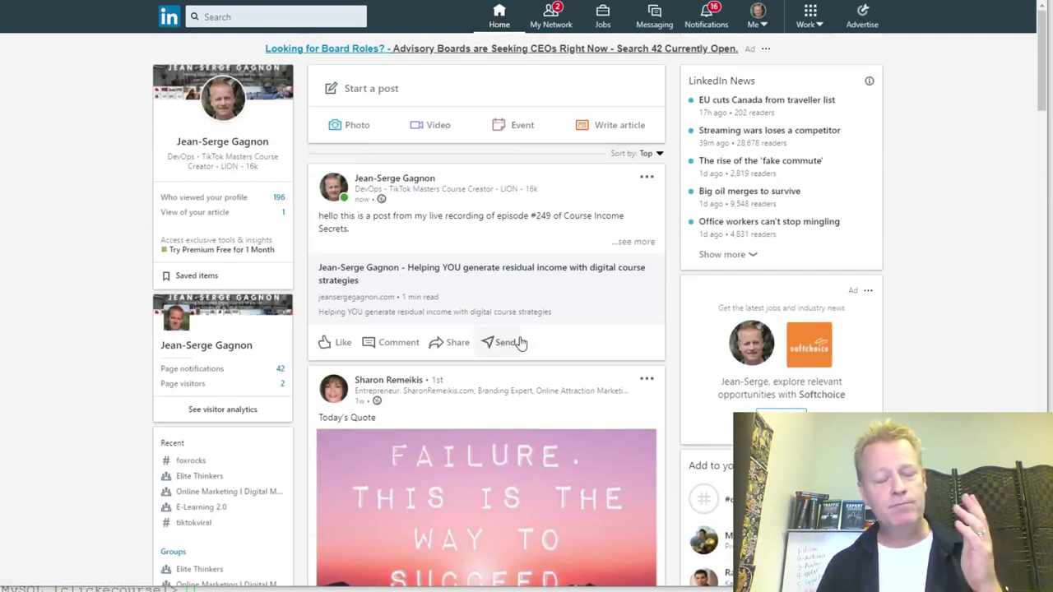
pyautogui.scroll(-15, 520, 343)
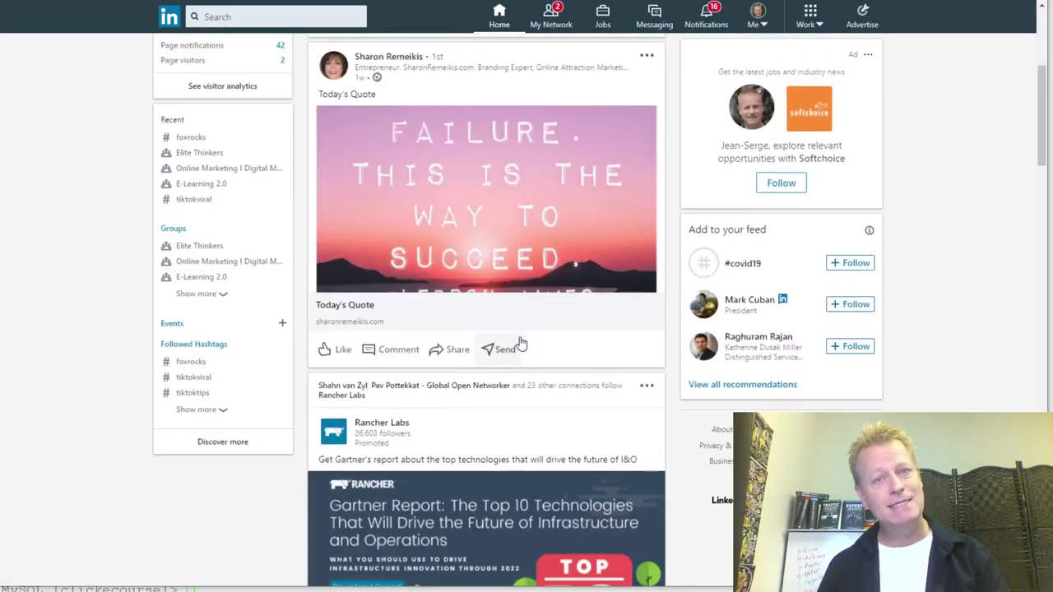
pyautogui.scroll(-12, 519, 343)
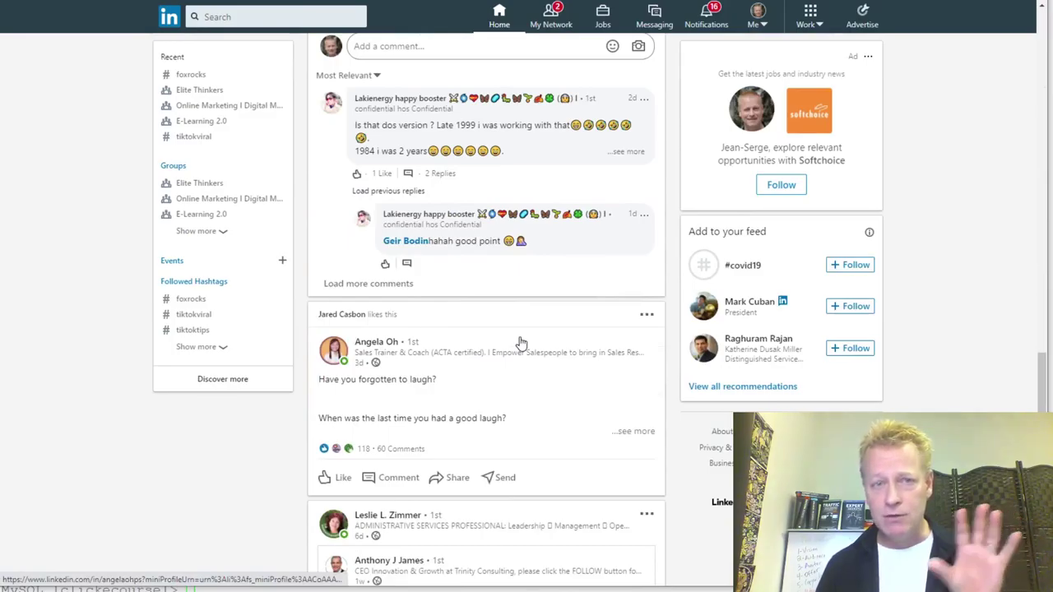
pyautogui.scroll(-13, 520, 343)
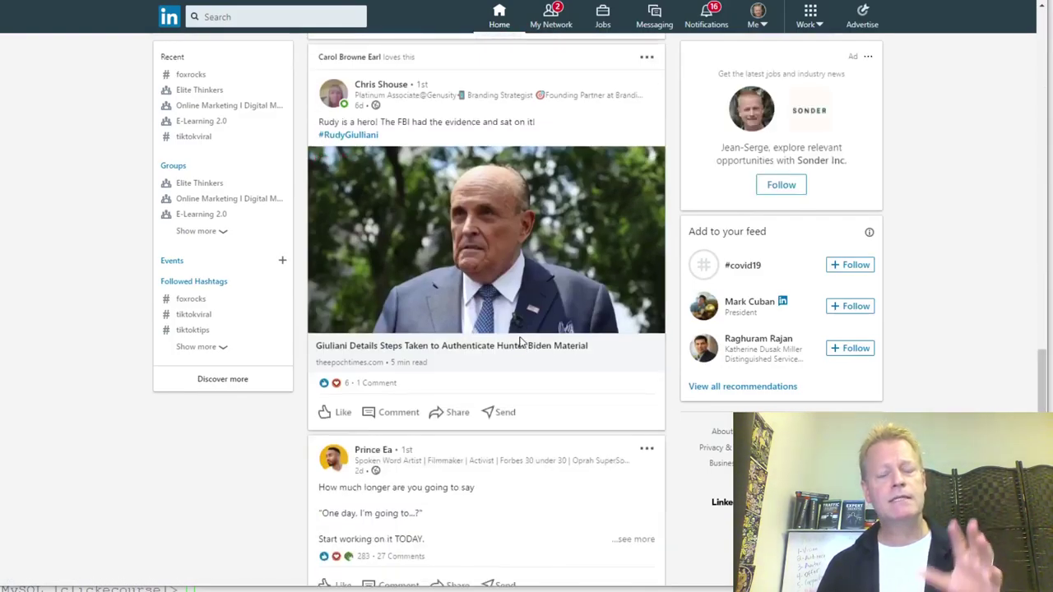
pyautogui.scroll(-10, 519, 343)
pyautogui.scroll(-12, 520, 343)
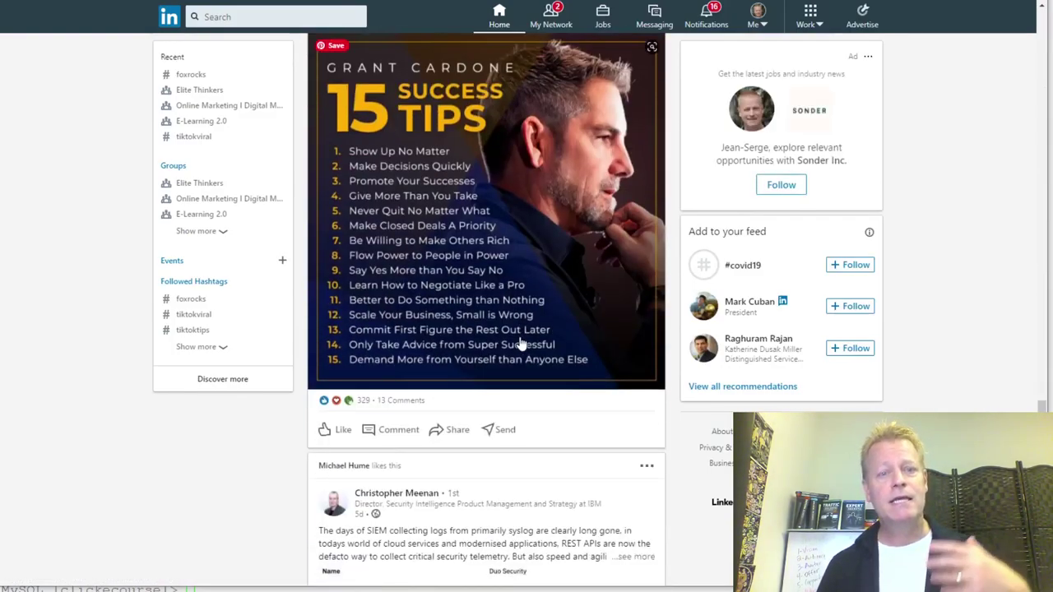
pyautogui.scroll(-5, 520, 343)
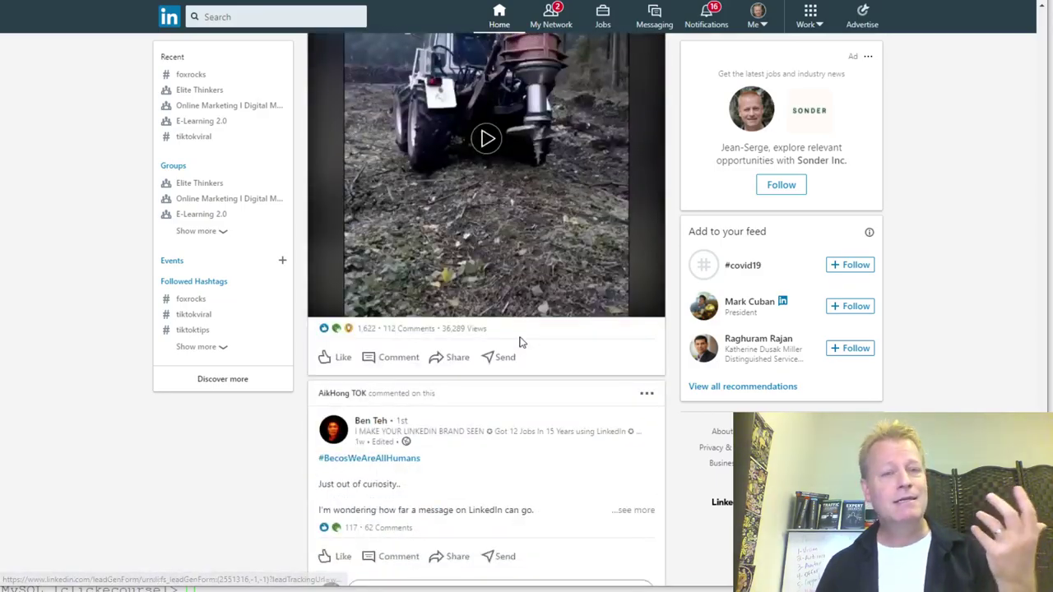
pyautogui.scroll(17, 519, 341)
pyautogui.scroll(8, 520, 341)
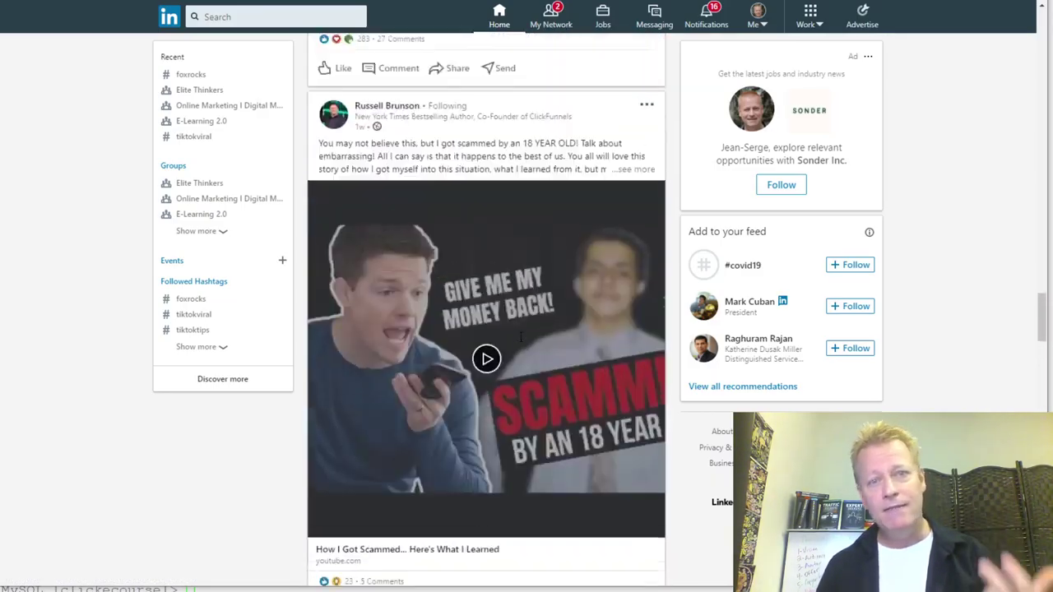
pyautogui.scroll(-20, 520, 335)
pyautogui.scroll(20, 520, 337)
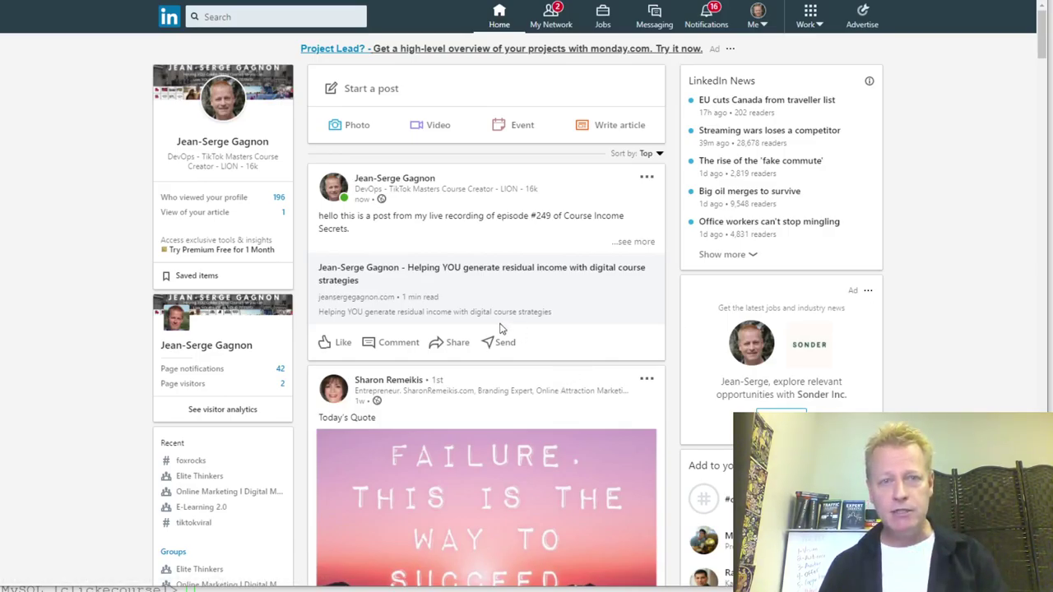
pyautogui.scroll(-3, 502, 329)
pyautogui.scroll(3, 486, 287)
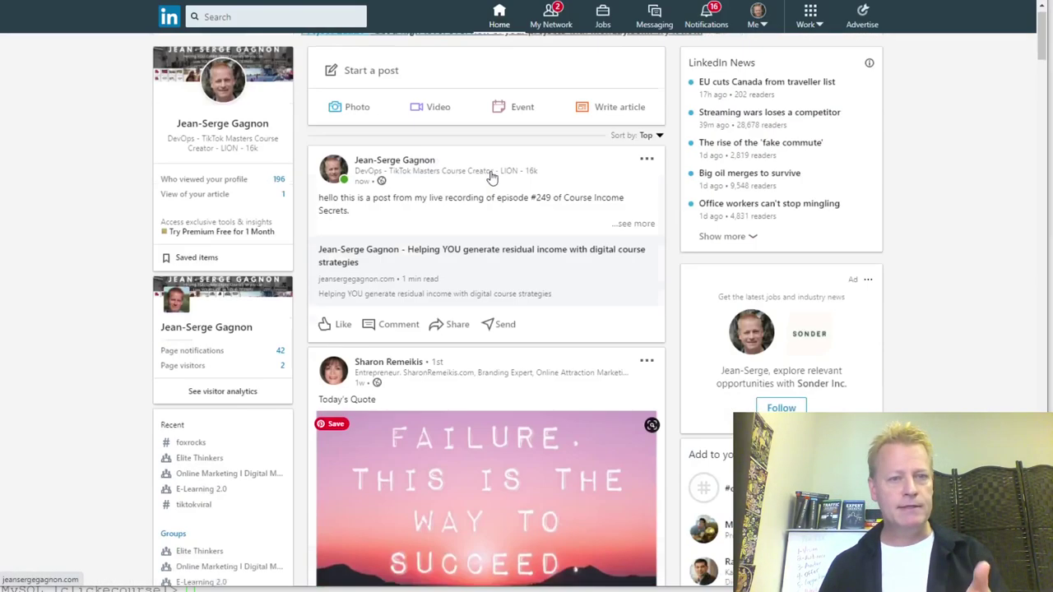
pyautogui.scroll(-10, 536, 329)
pyautogui.scroll(5, 535, 329)
pyautogui.scroll(5, 535, 332)
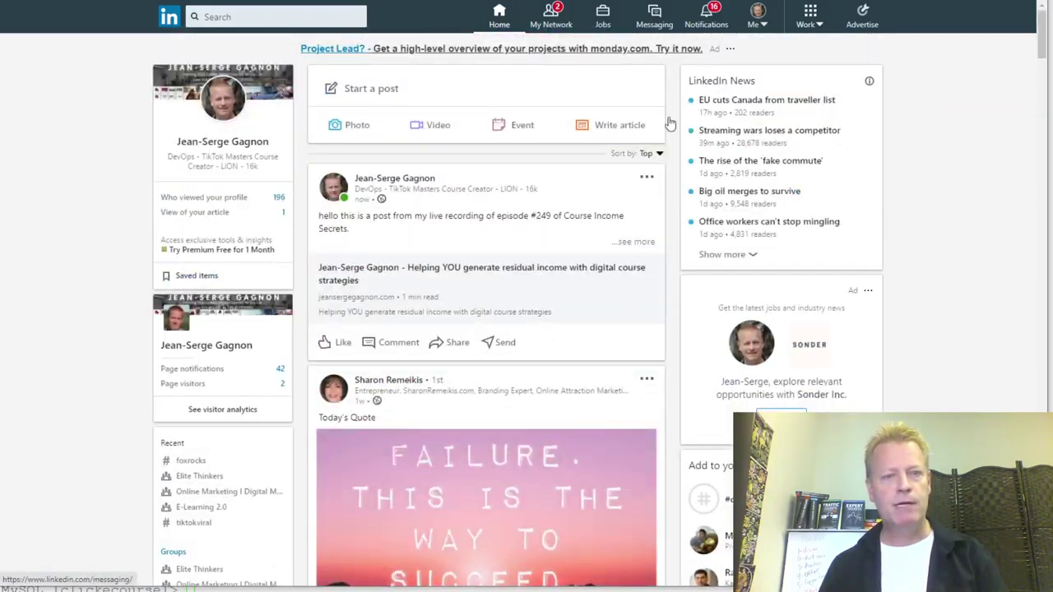
# Open the profile's posts and activity page
pyautogui.click(763, 27)
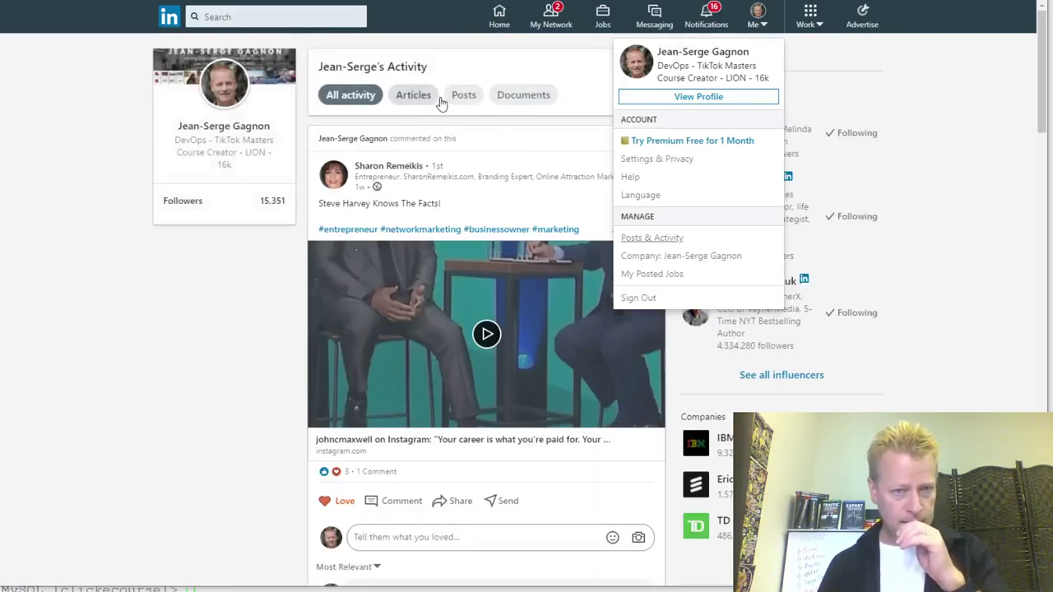
# Filter the activity page to posts only and expand the full text of a Course Income Secrets #248 group post to read its hashtags
pyautogui.click(462, 95)
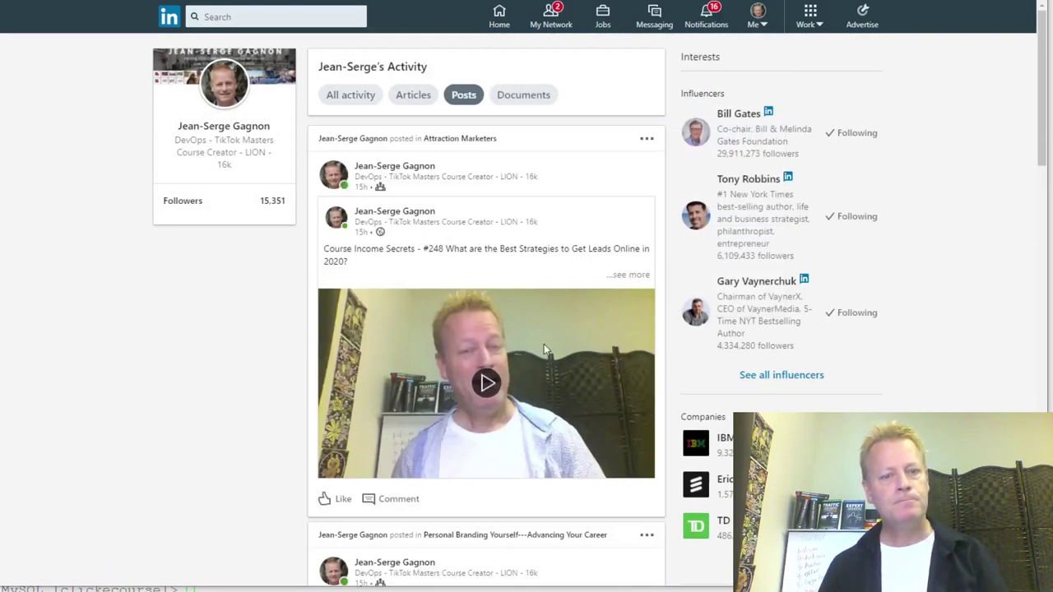
pyautogui.scroll(-10, 523, 356)
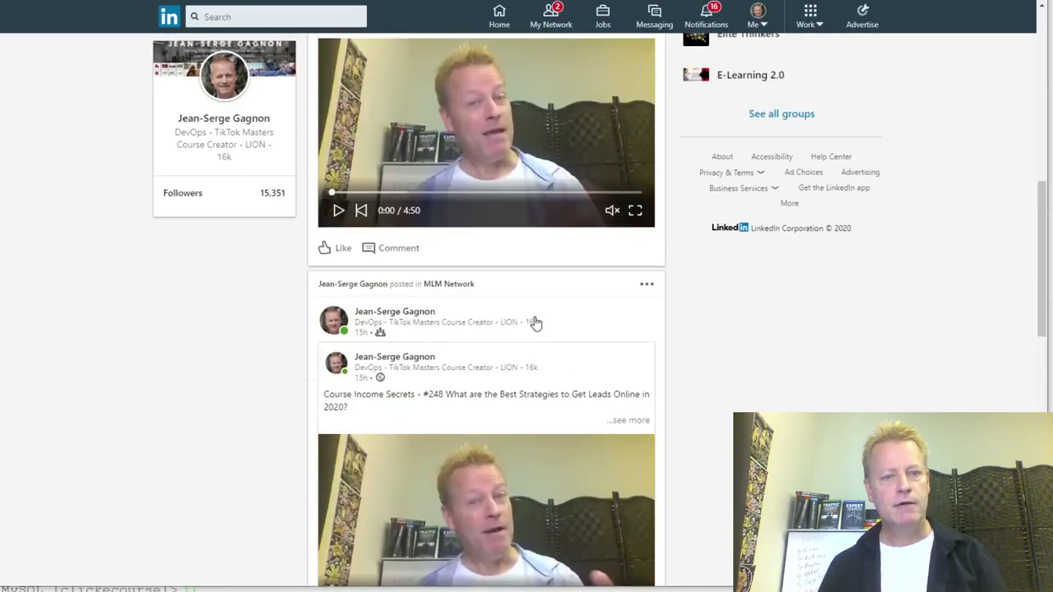
pyautogui.scroll(-3, 493, 360)
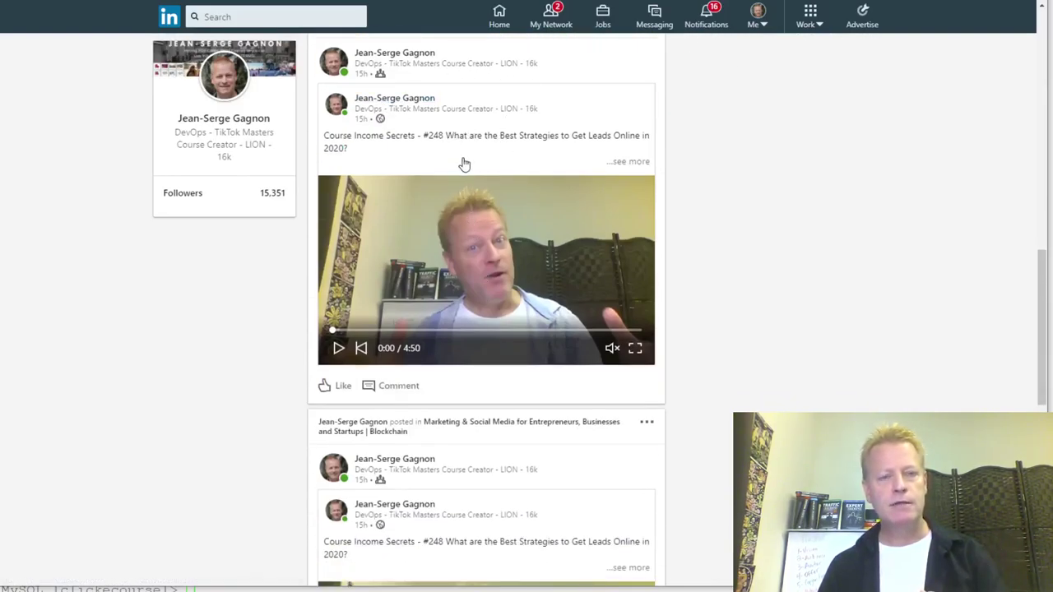
pyautogui.click(628, 162)
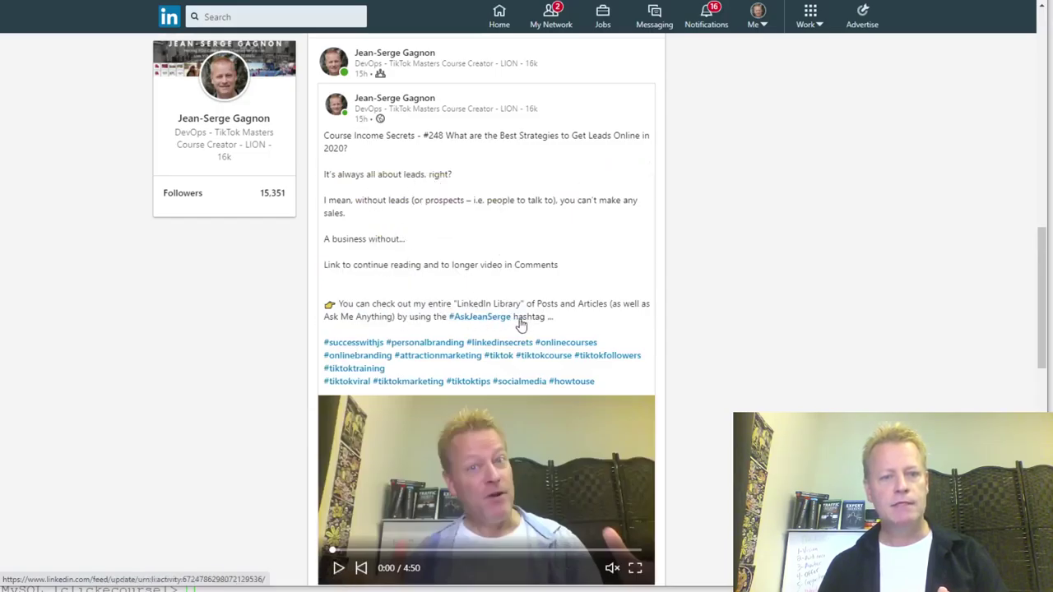
pyautogui.scroll(-2, 496, 325)
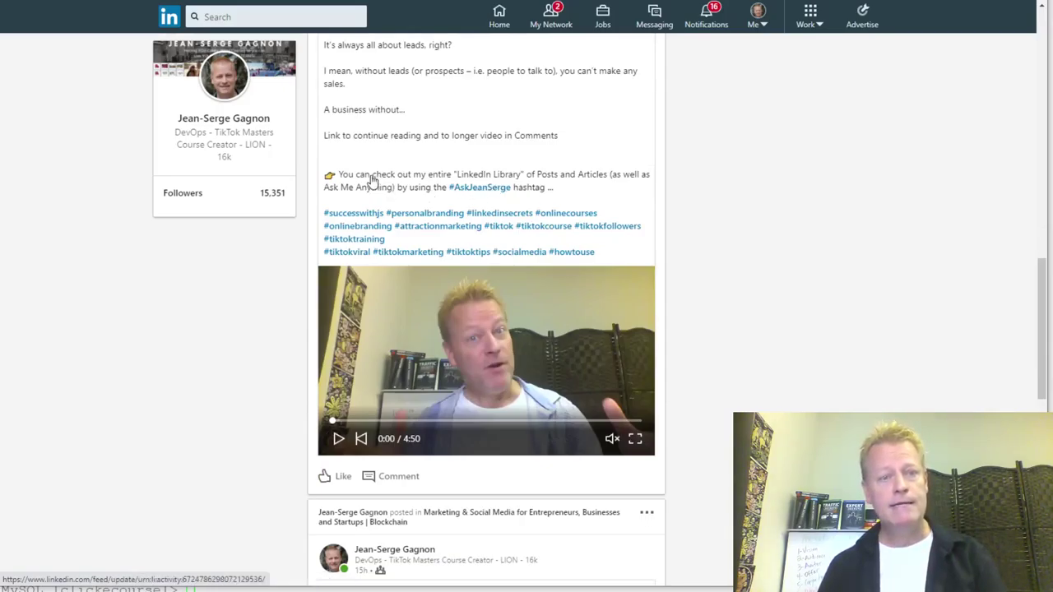
# Open the feed of the hashtag mentioned in the post's "LinkedIn Library" line and look through the posts listed under it
pyautogui.click(482, 196)
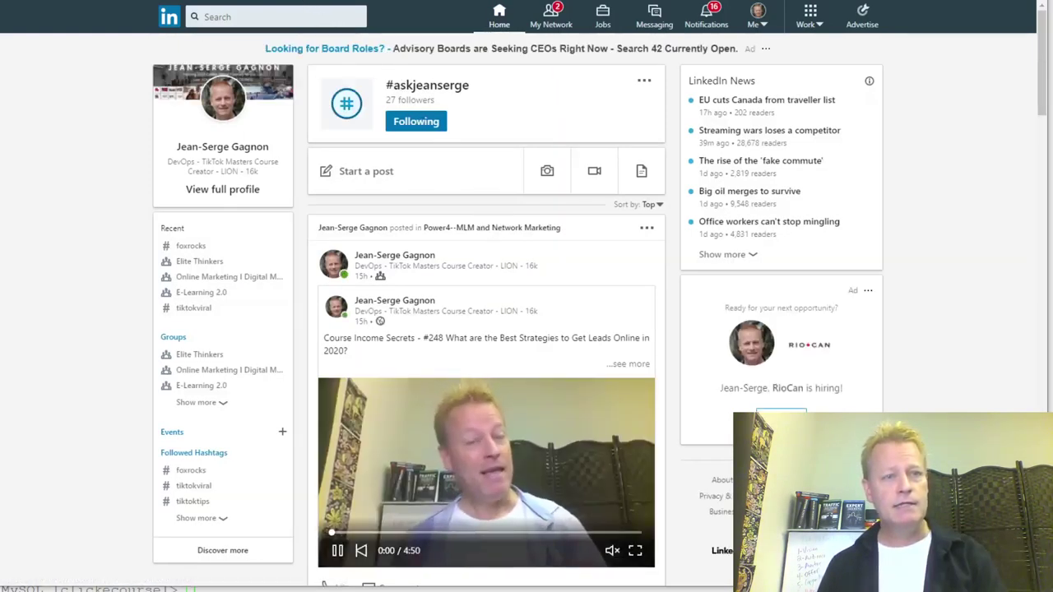
pyautogui.click(359, 0)
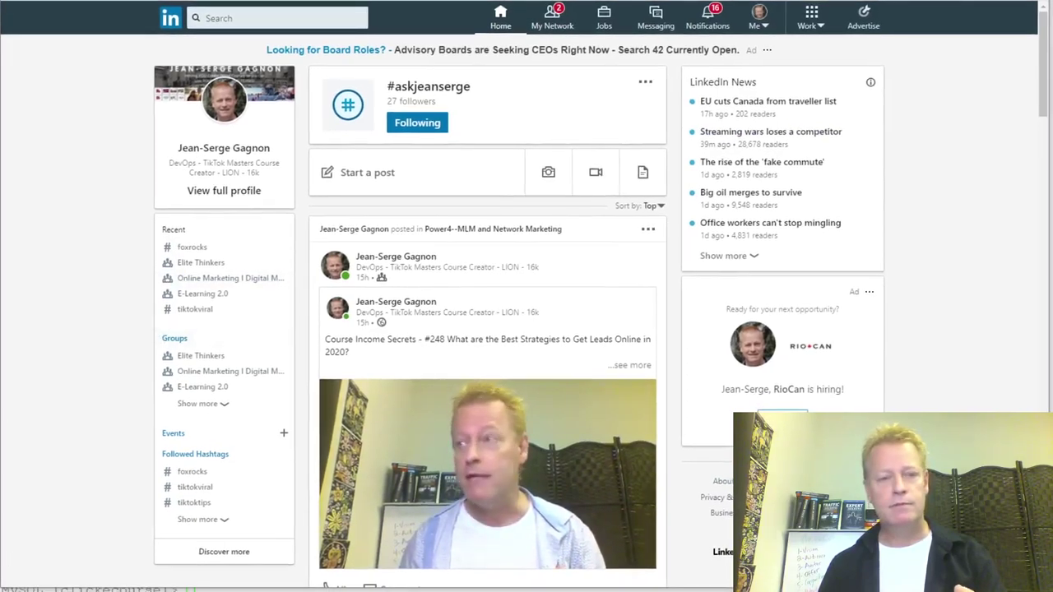
pyautogui.scroll(-12, 428, 353)
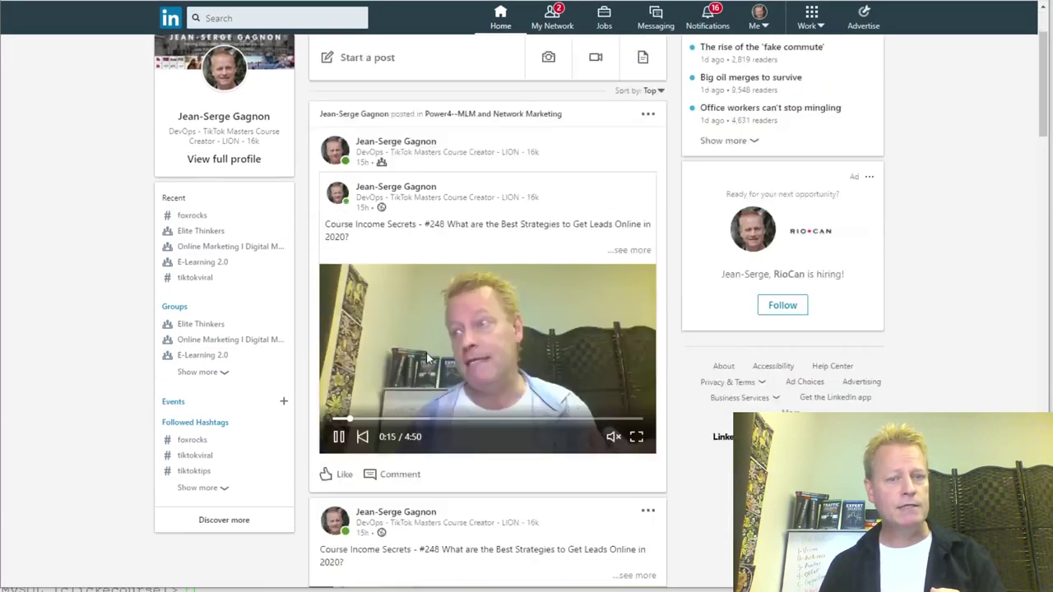
pyautogui.scroll(-15, 428, 353)
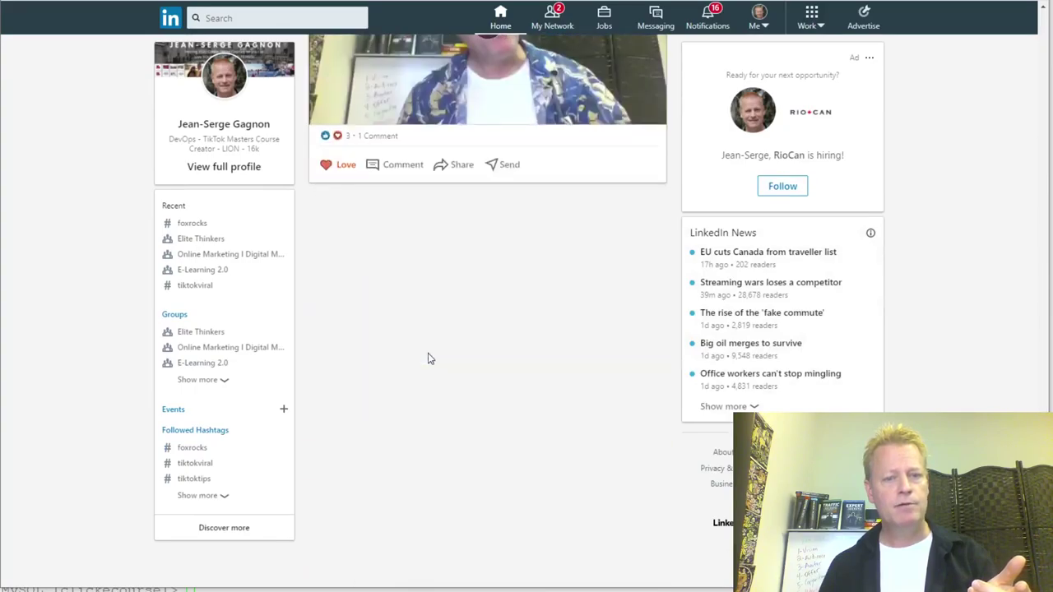
pyautogui.scroll(-15, 428, 353)
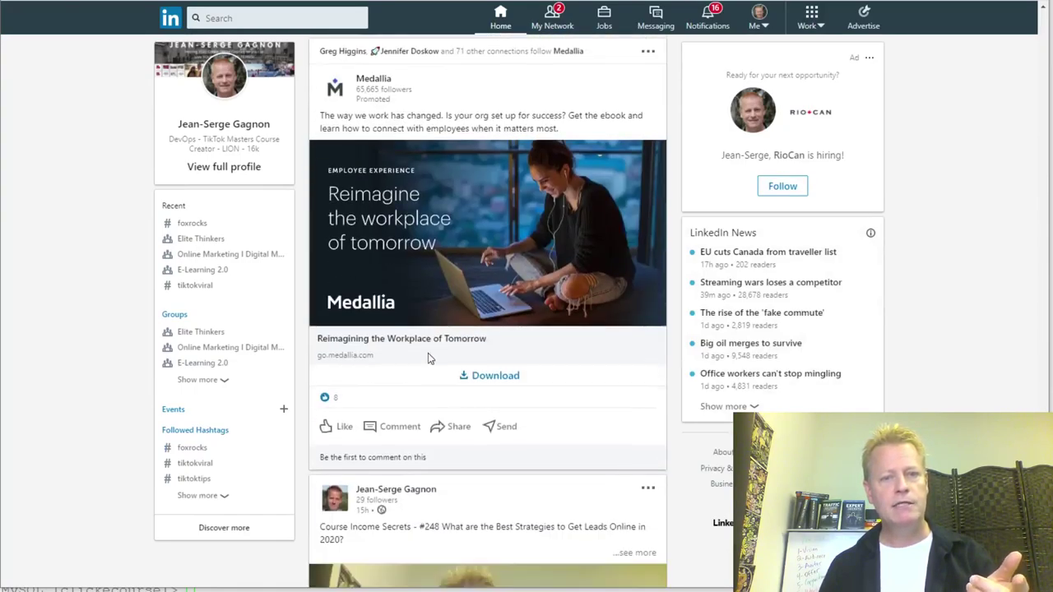
pyautogui.scroll(20, 428, 358)
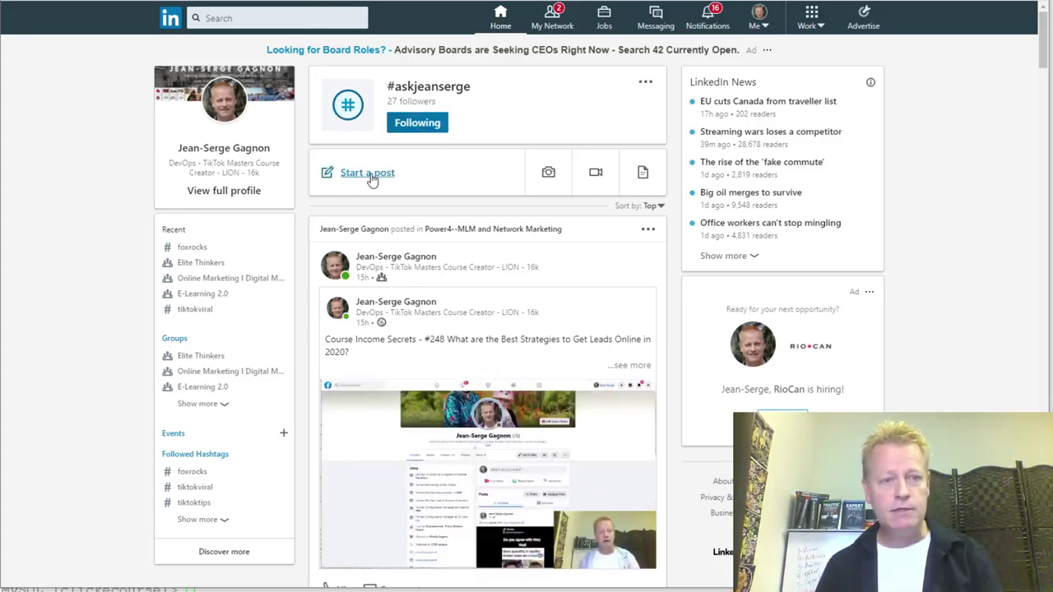
pyautogui.click(523, 192)
pyautogui.moveTo(437, 143); pyautogui.dragTo(357, 152)
pyautogui.click(439, 121)
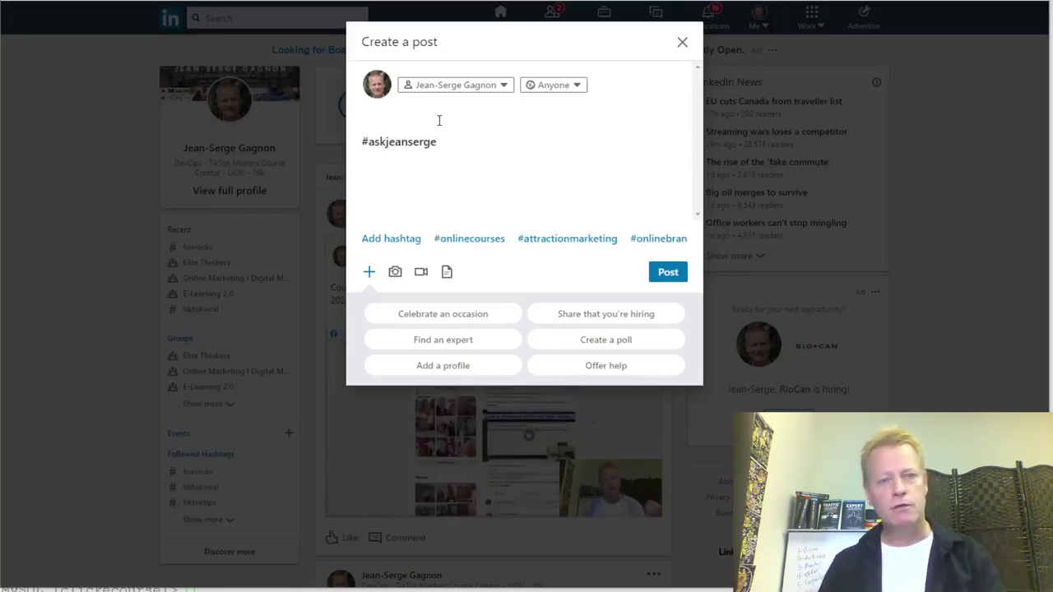
pyautogui.click(679, 42)
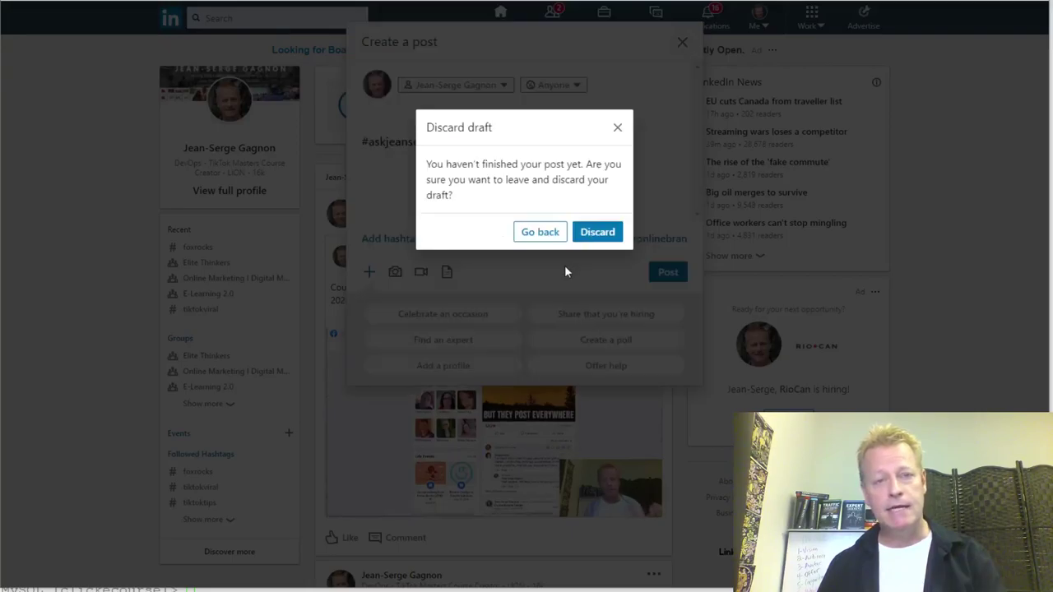
pyautogui.click(597, 233)
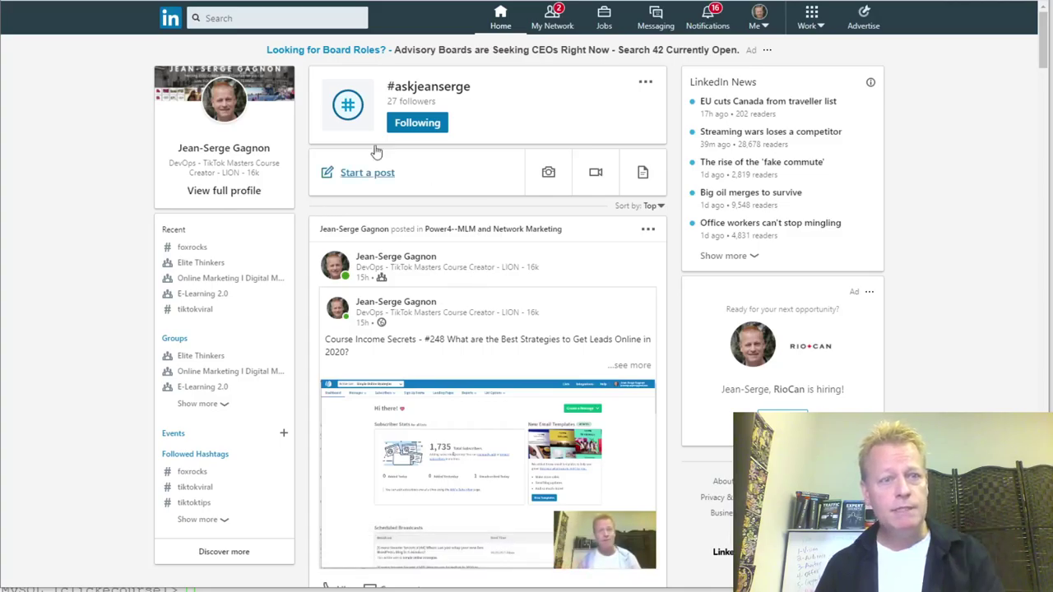
# Open the company page's admin view from the home feed and review its admin tools and recent updates
pyautogui.click(170, 17)
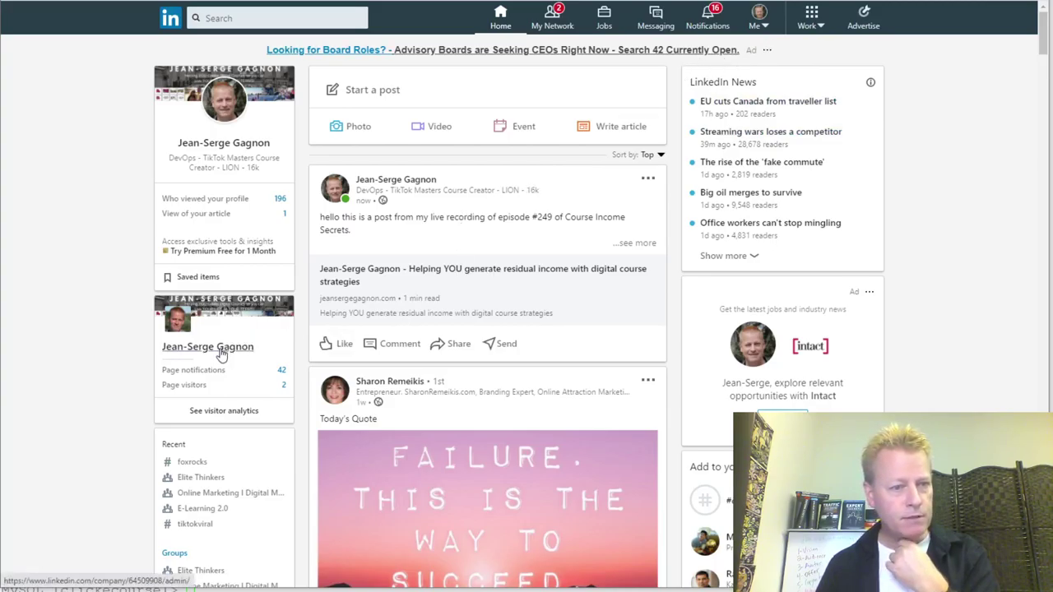
pyautogui.click(279, 349)
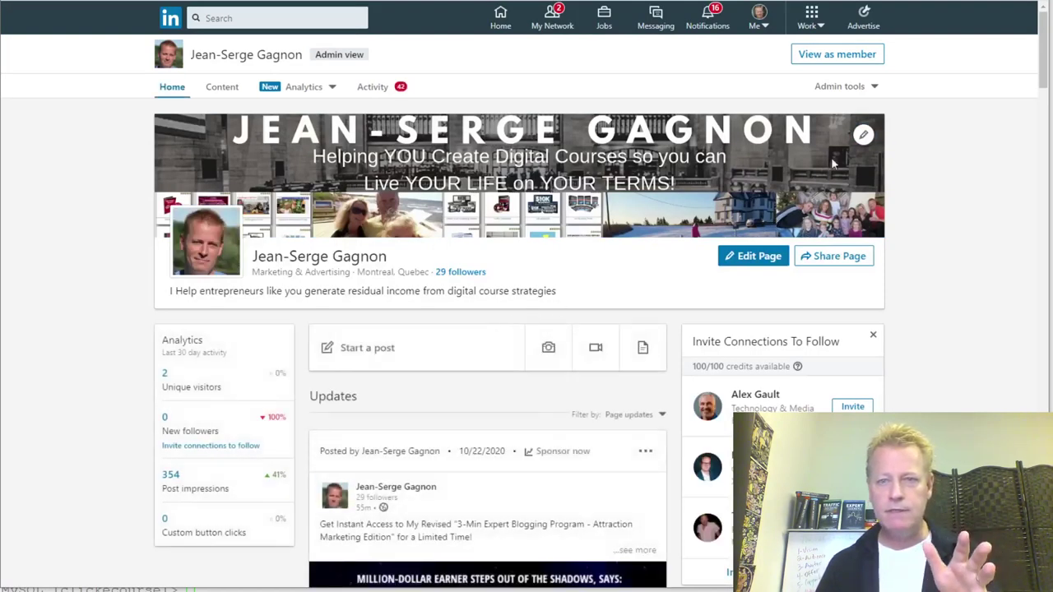
pyautogui.click(862, 89)
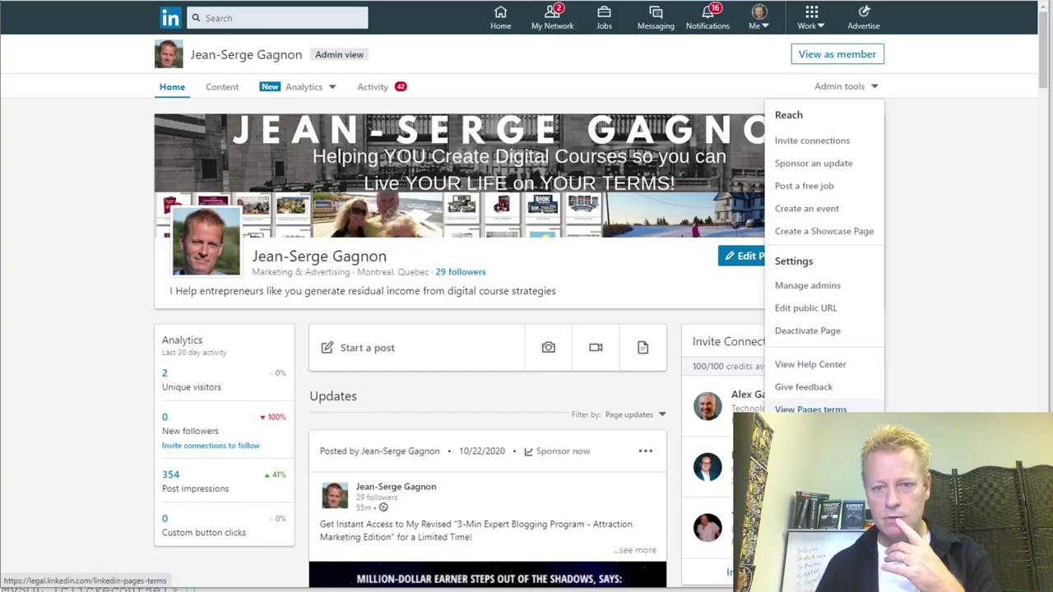
pyautogui.scroll(-9, 523, 347)
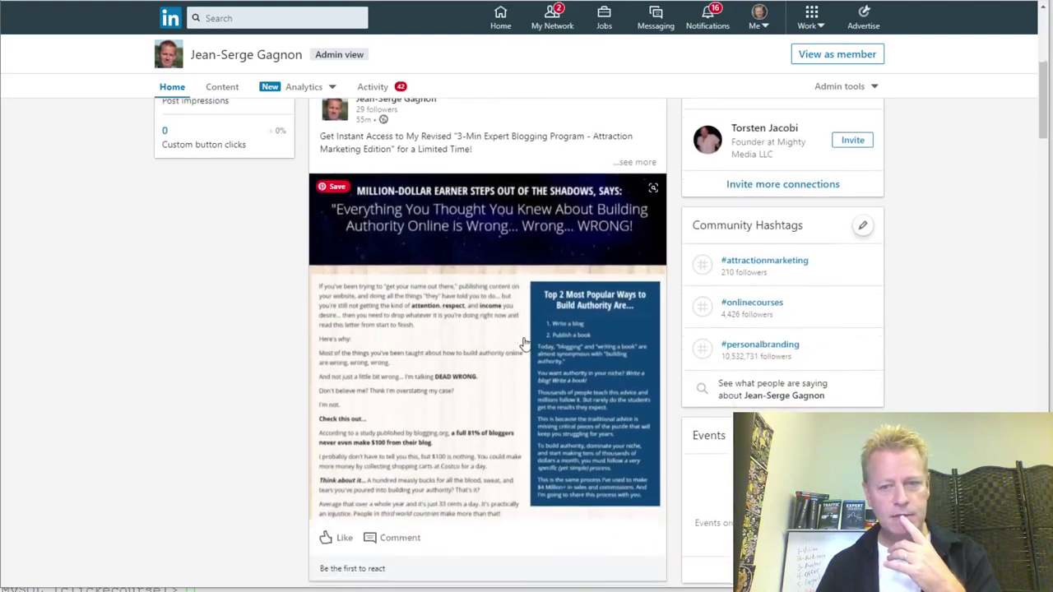
pyautogui.scroll(4, 525, 344)
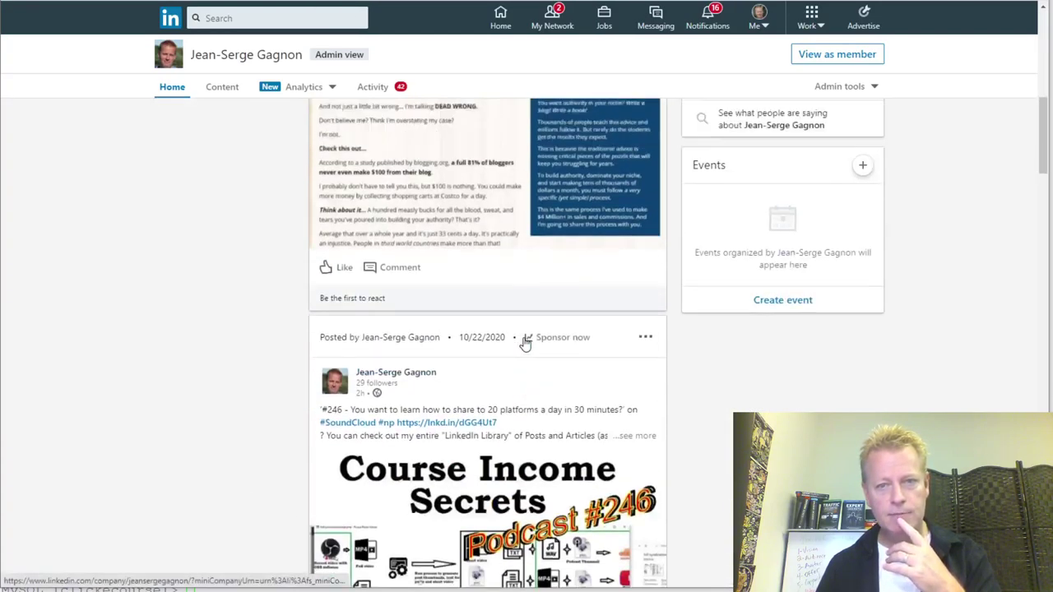
pyautogui.scroll(-2, 524, 344)
pyautogui.scroll(6, 525, 344)
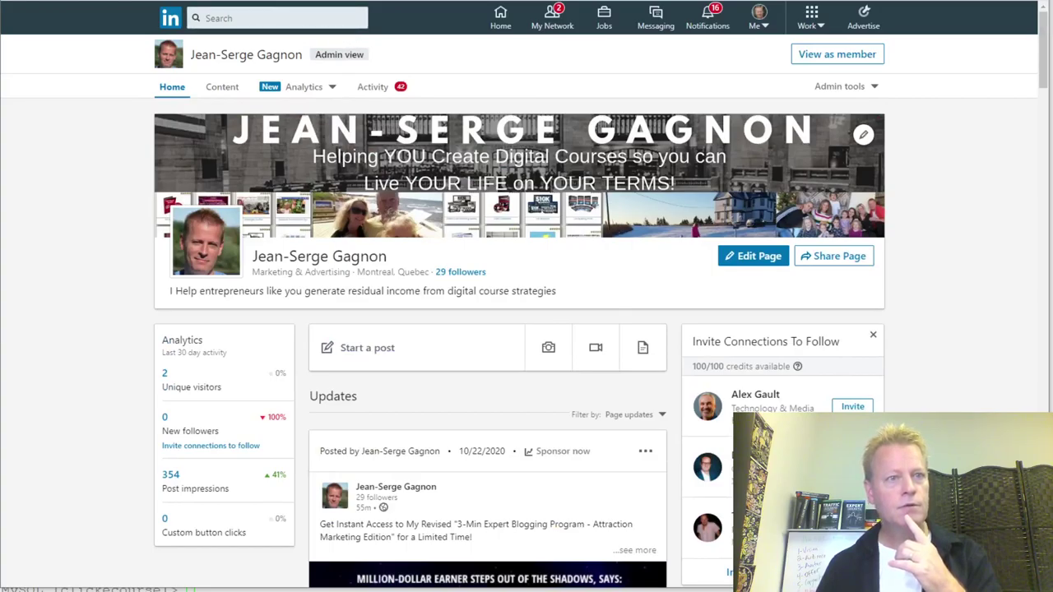
# Check the account menu and the home page for a way to create a page
pyautogui.click(758, 26)
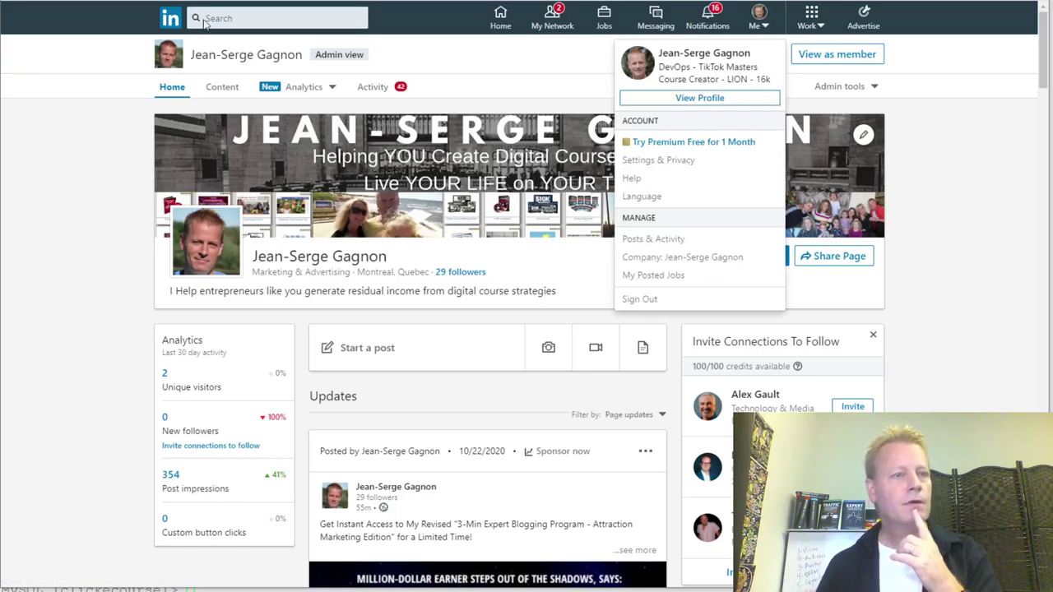
pyautogui.click(170, 18)
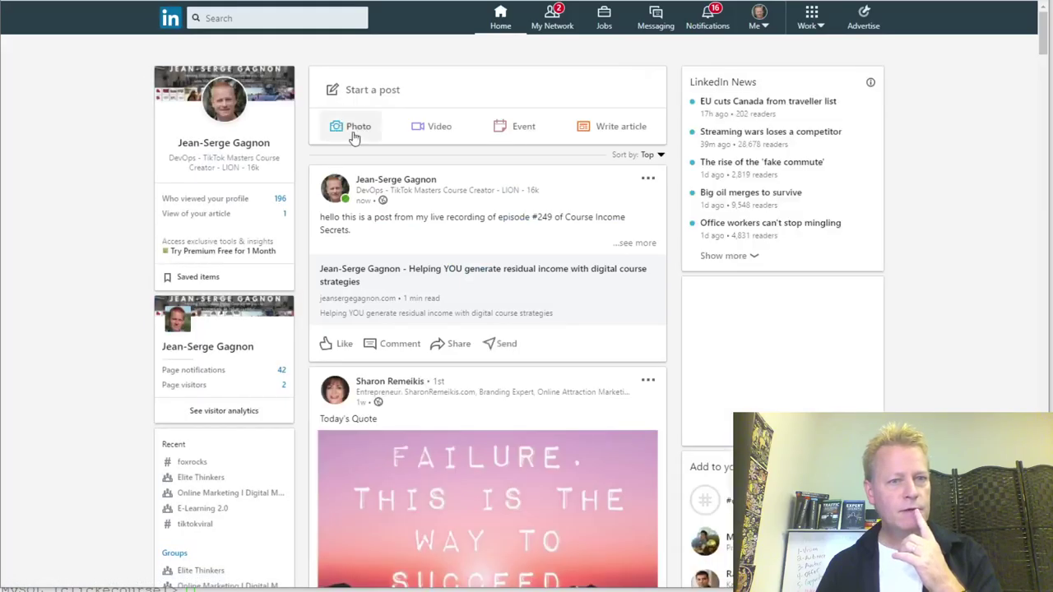
pyautogui.scroll(-4, 818, 384)
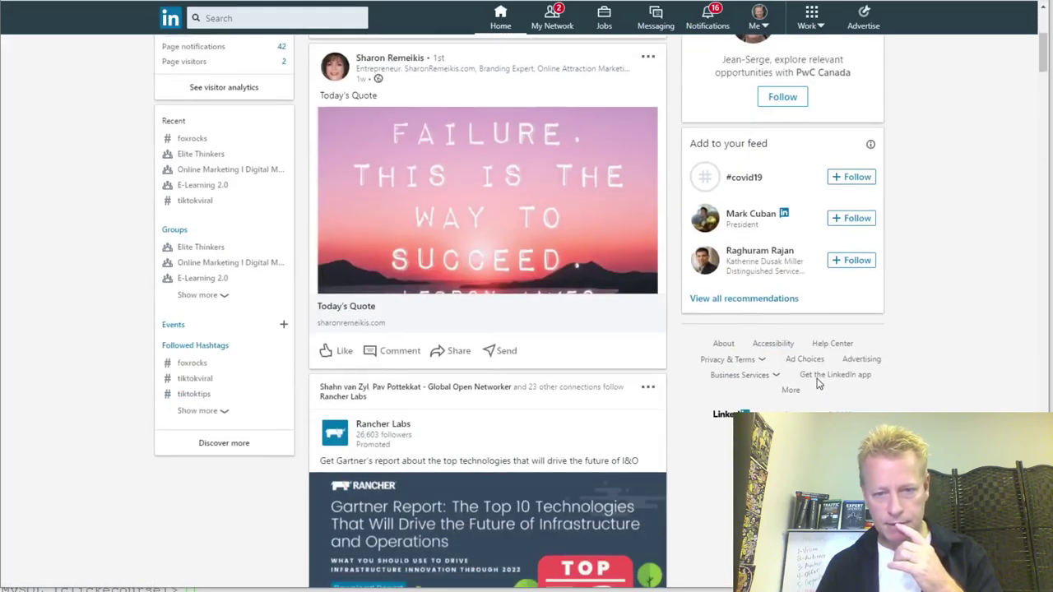
pyautogui.scroll(-2, 818, 384)
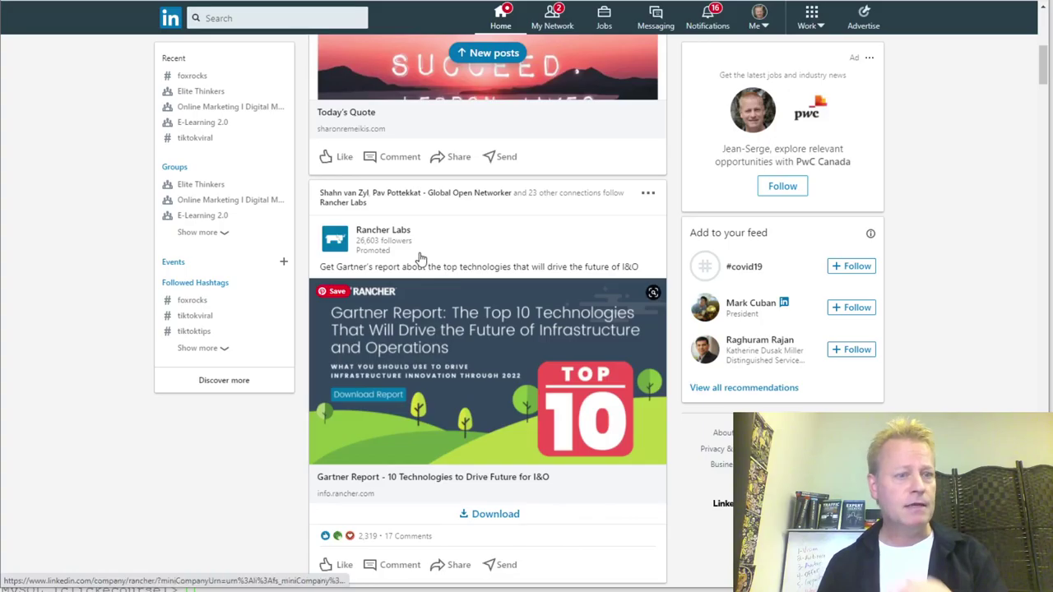
pyautogui.scroll(8, 235, 282)
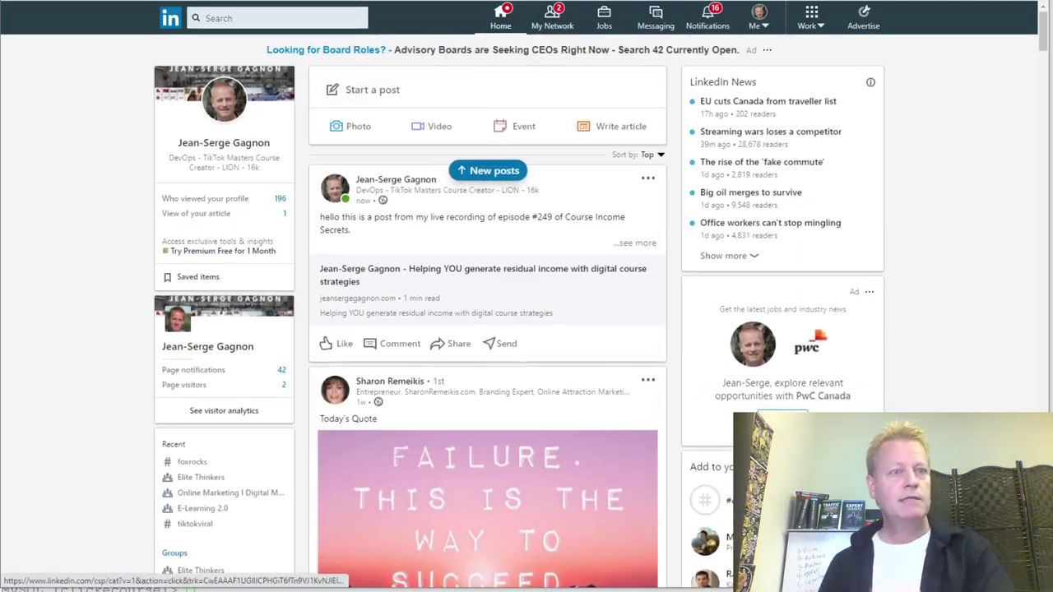
# Search Google in a new tab for "how to create a page in linkedin" and open the "LinkedIn Pages - Create a LinkedIn Page" result
pyautogui.hotkey('ctrl', 't')
pyautogui.write('h')
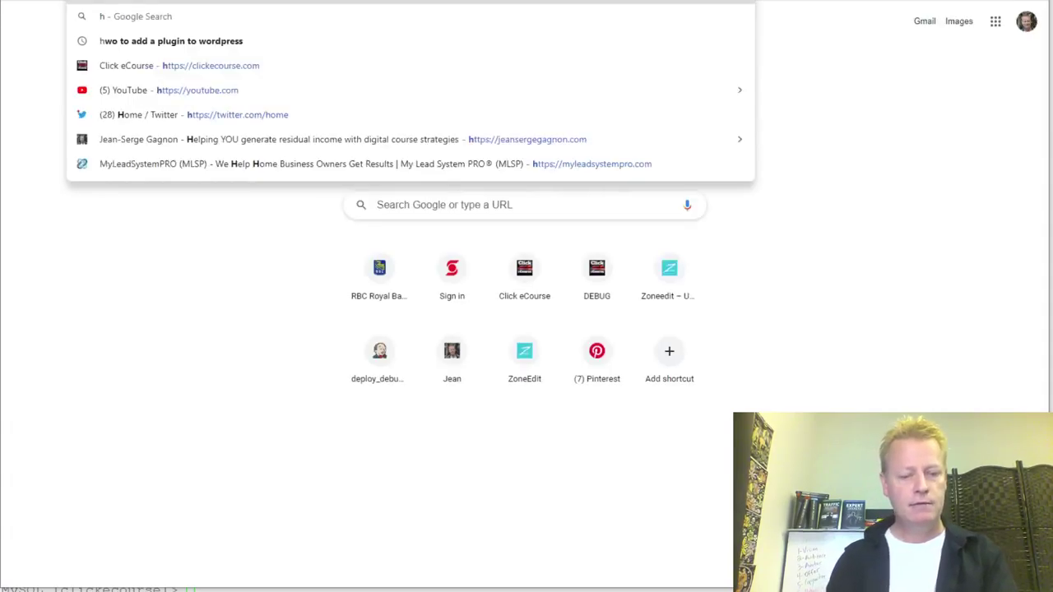
pyautogui.write('ow to create')
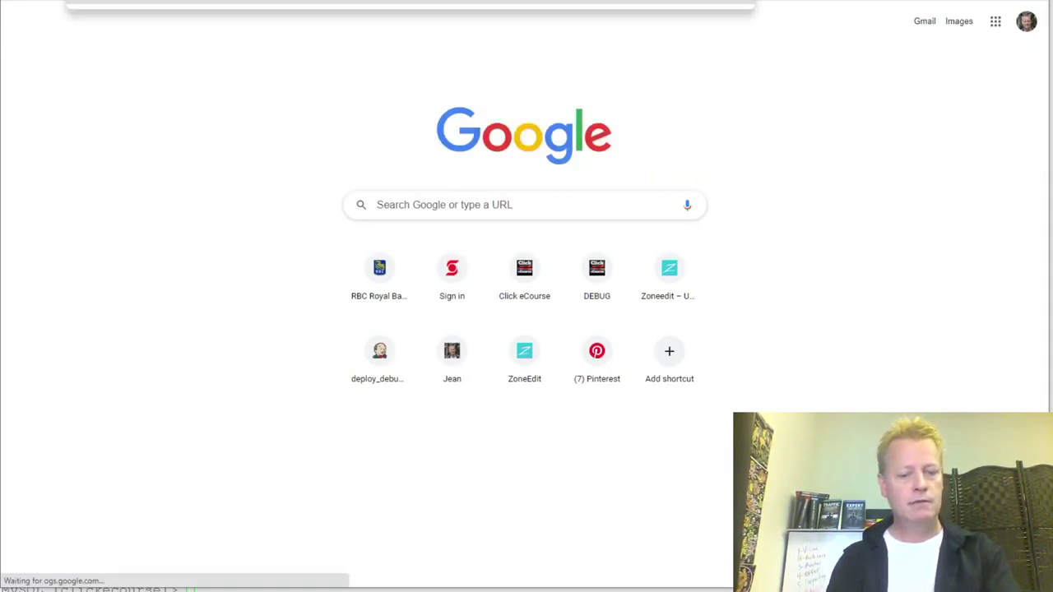
pyautogui.press('Return')
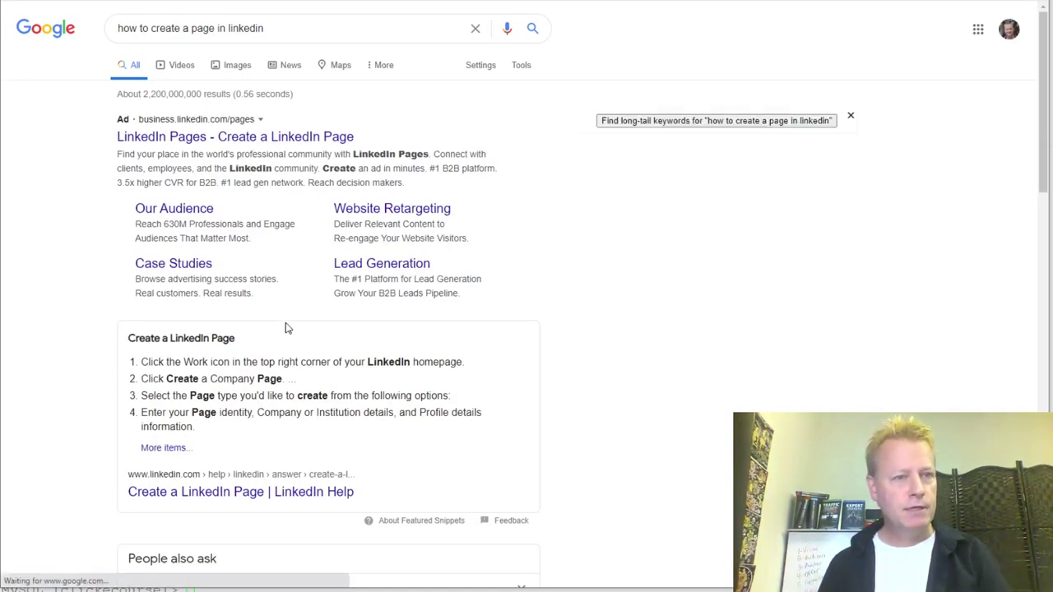
pyautogui.click(282, 145)
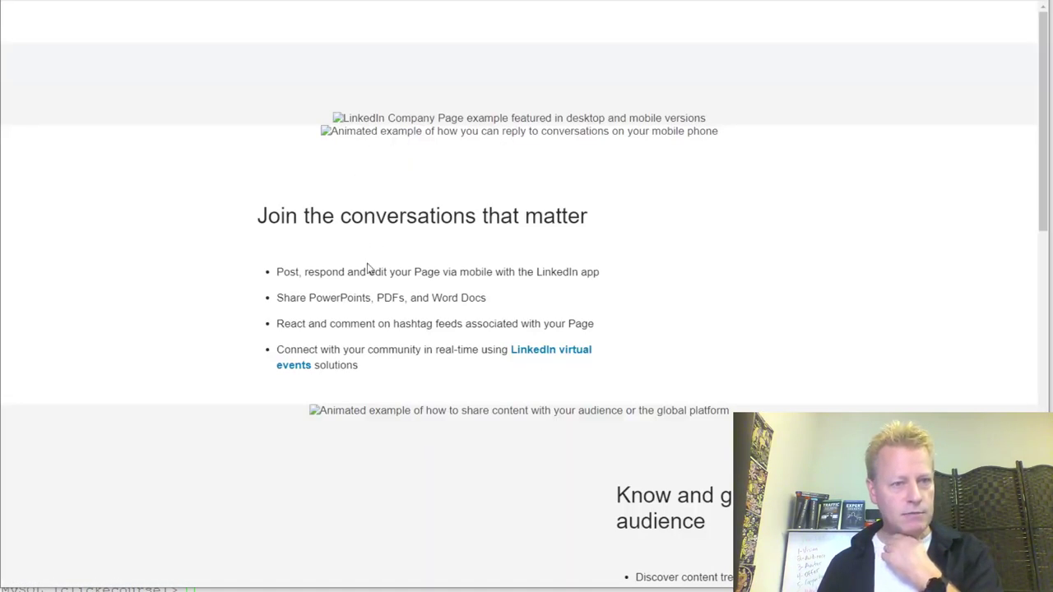
# Read through the LinkedIn Pages overview, examining the sample page and the sections on conversations, audience and engaging people
pyautogui.scroll(-1, 523, 415)
pyautogui.scroll(-7, 523, 415)
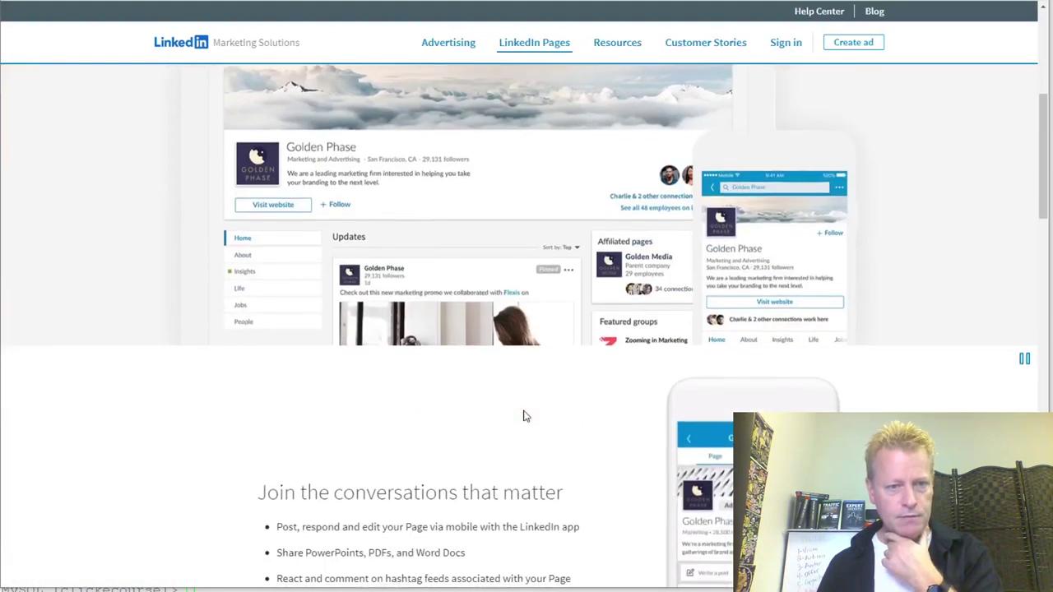
pyautogui.scroll(-5, 449, 332)
pyautogui.scroll(-10, 450, 329)
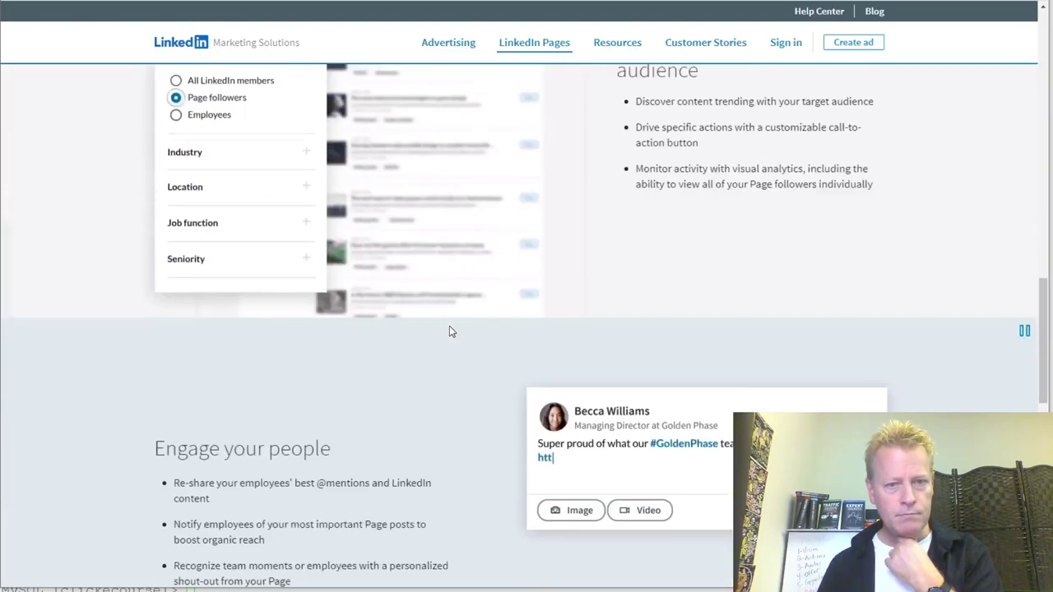
pyautogui.scroll(20, 450, 326)
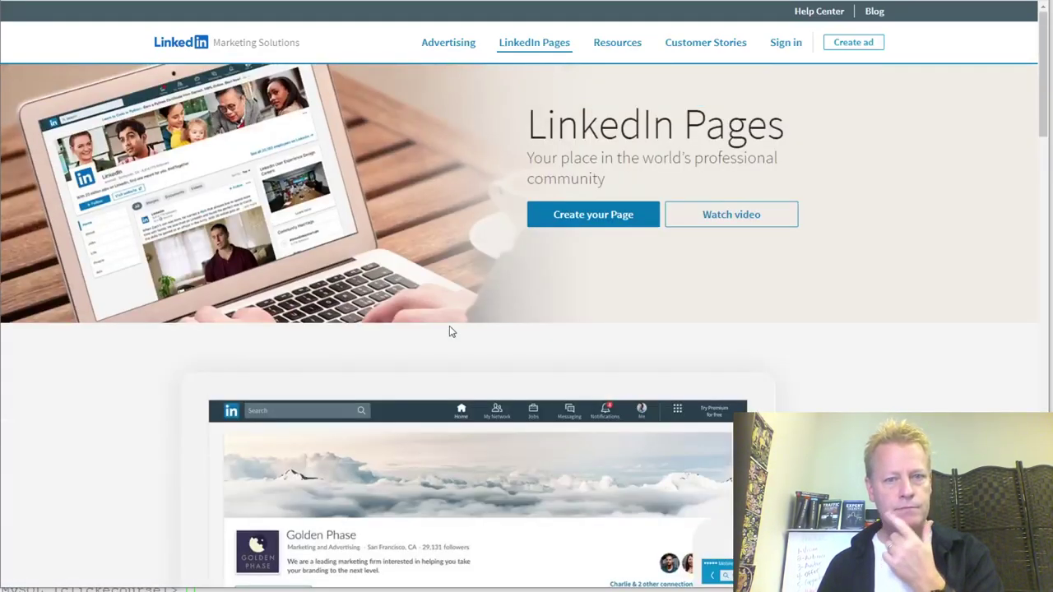
pyautogui.moveTo(538, 41)
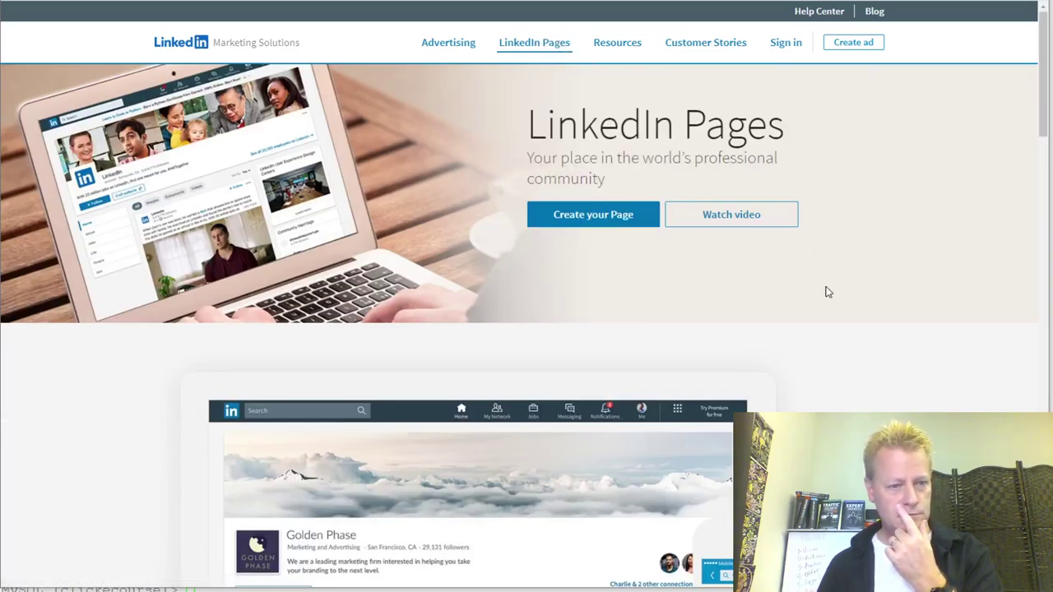
pyautogui.scroll(-5, 827, 292)
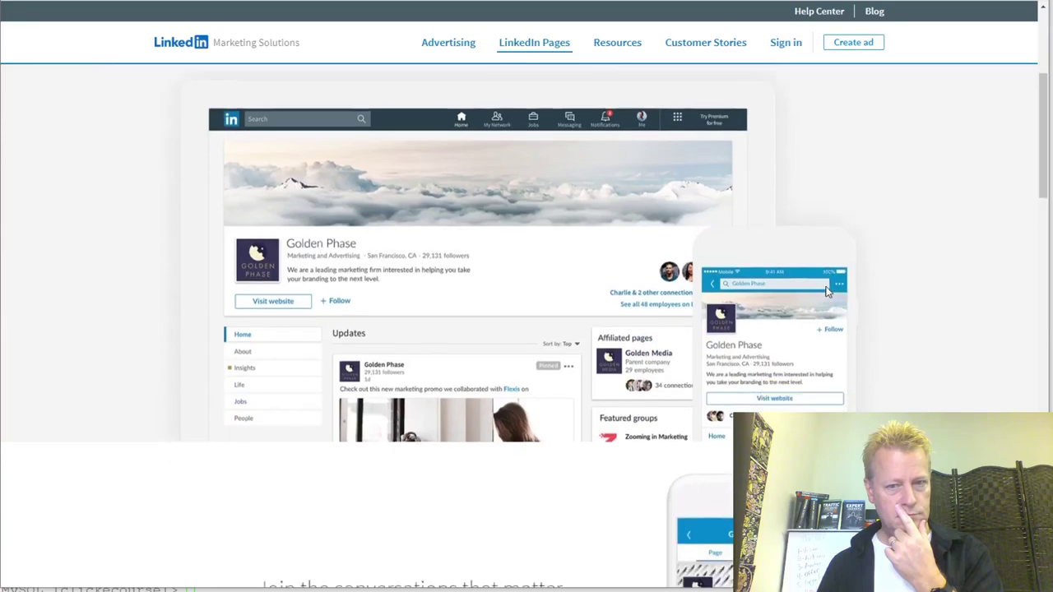
pyautogui.scroll(-2, 581, 344)
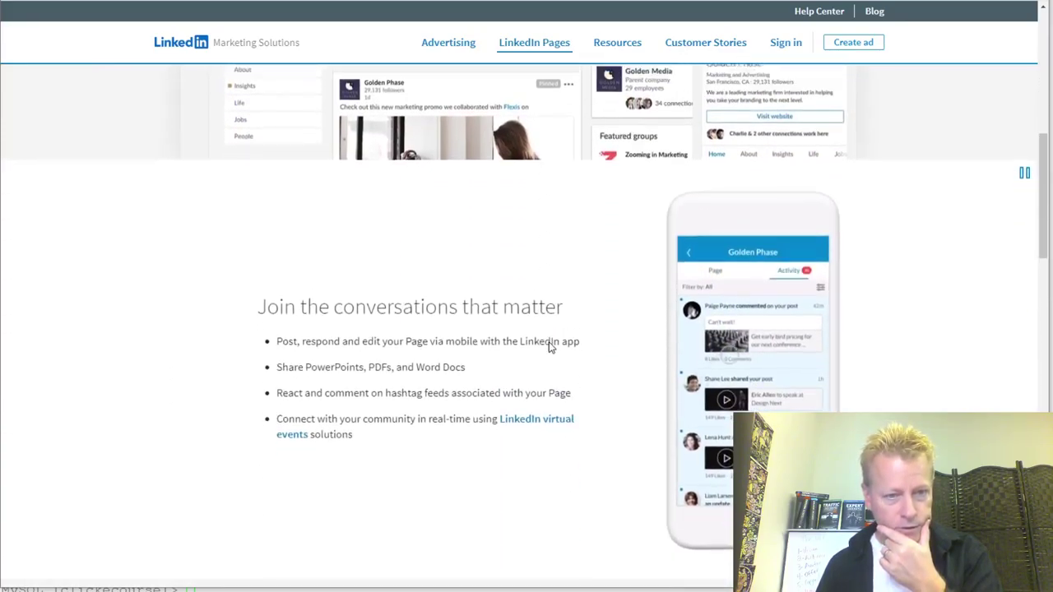
# Start creating a LinkedIn Page from the LinkedIn Pages overview and choose the Small business page type
pyautogui.scroll(5, 495, 228)
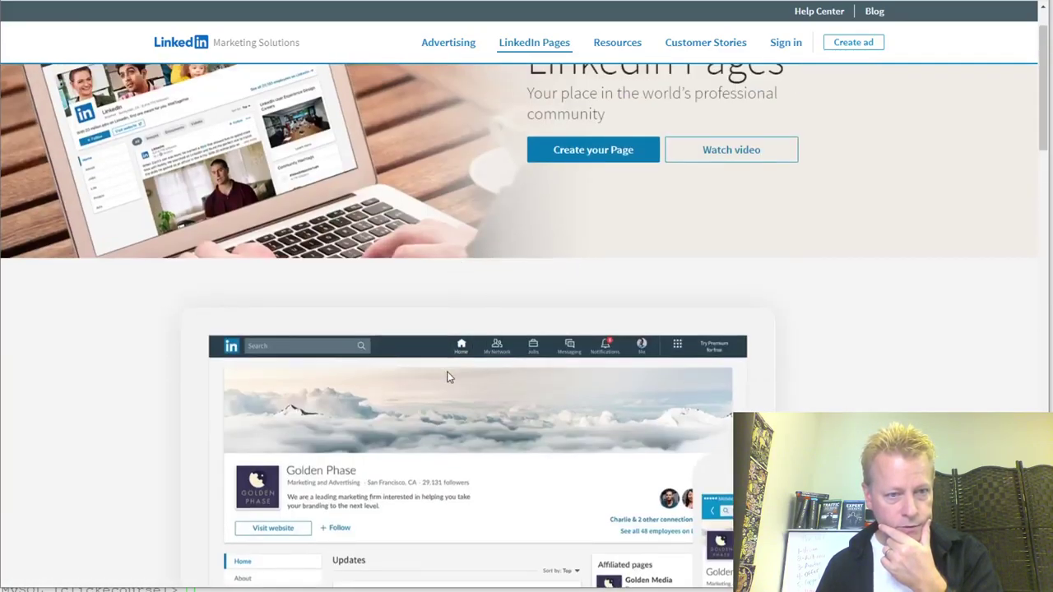
pyautogui.scroll(-2, 448, 376)
pyautogui.scroll(3, 844, 291)
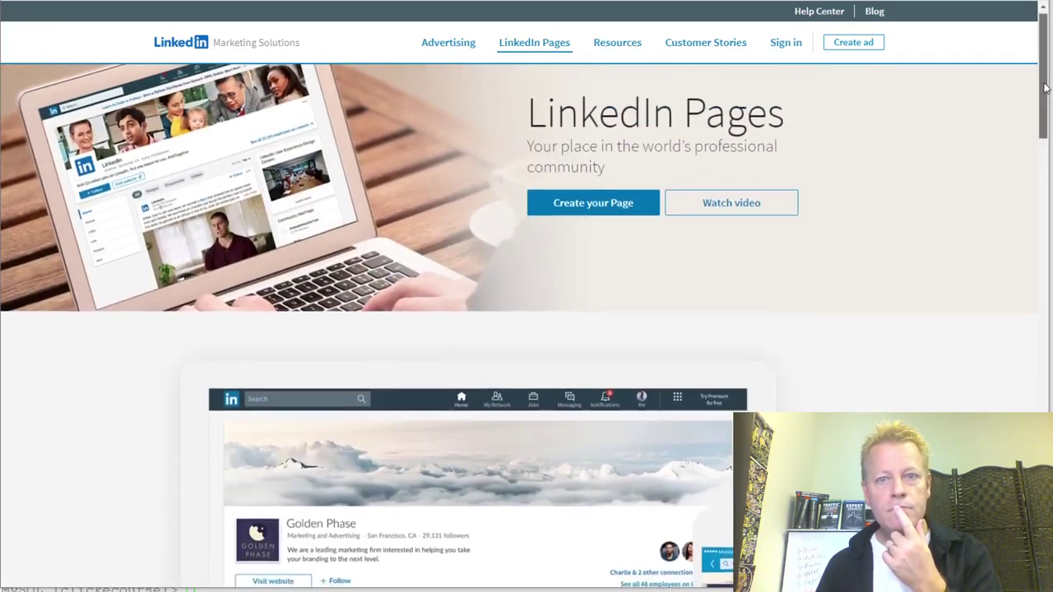
pyautogui.moveTo(1045, 88); pyautogui.dragTo(1044, 86)
pyautogui.click(594, 216)
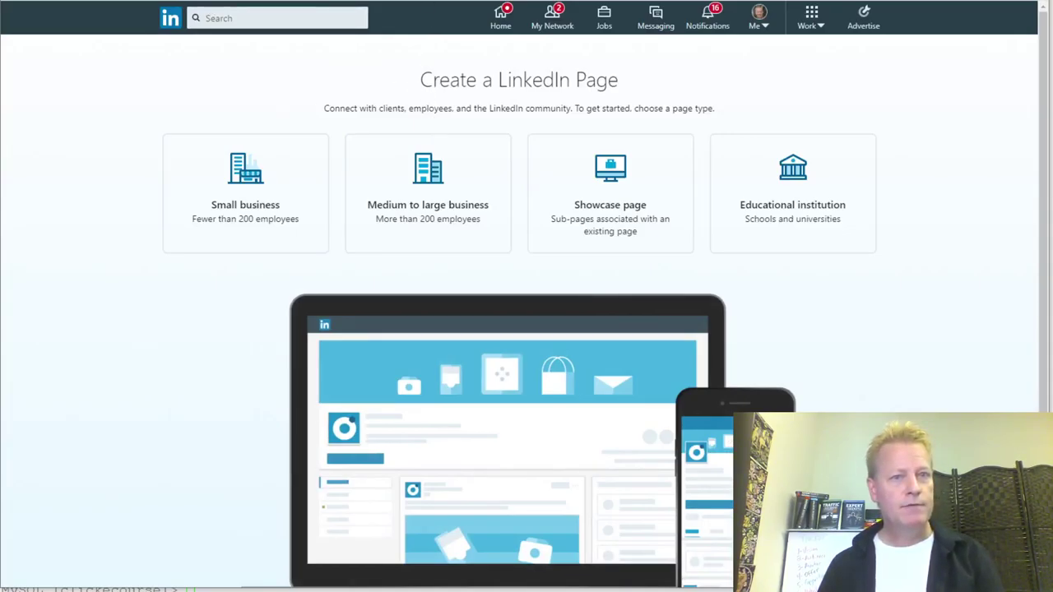
pyautogui.hotkey('alt', 'Left')
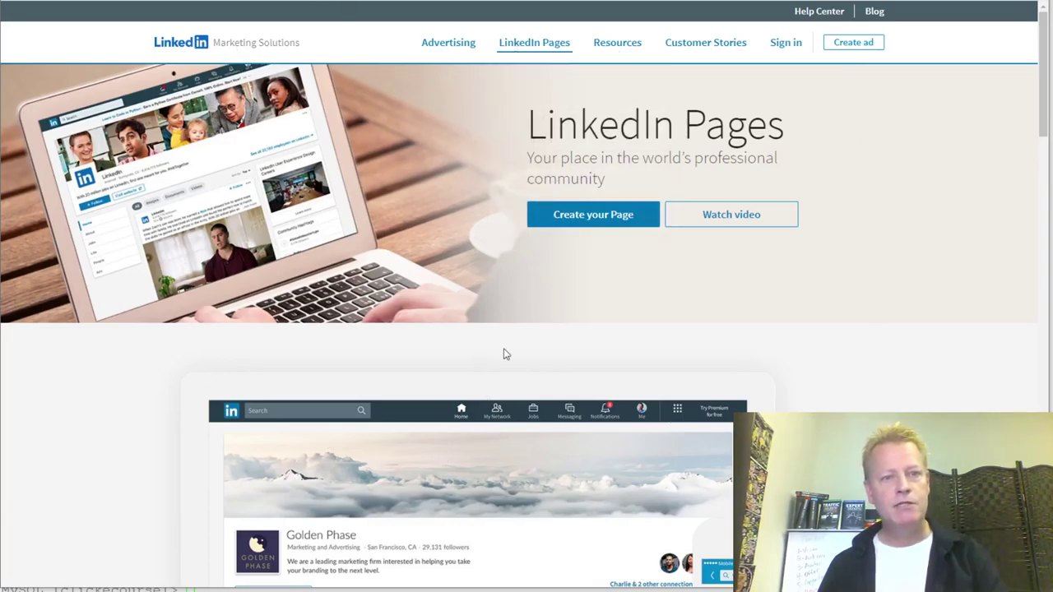
pyautogui.click(593, 216)
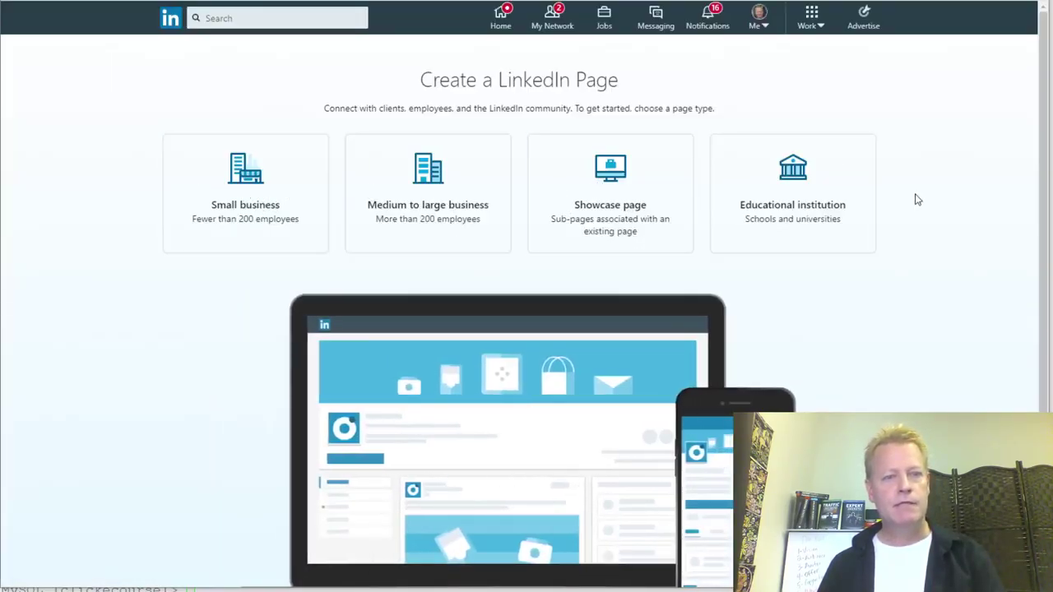
pyautogui.click(262, 212)
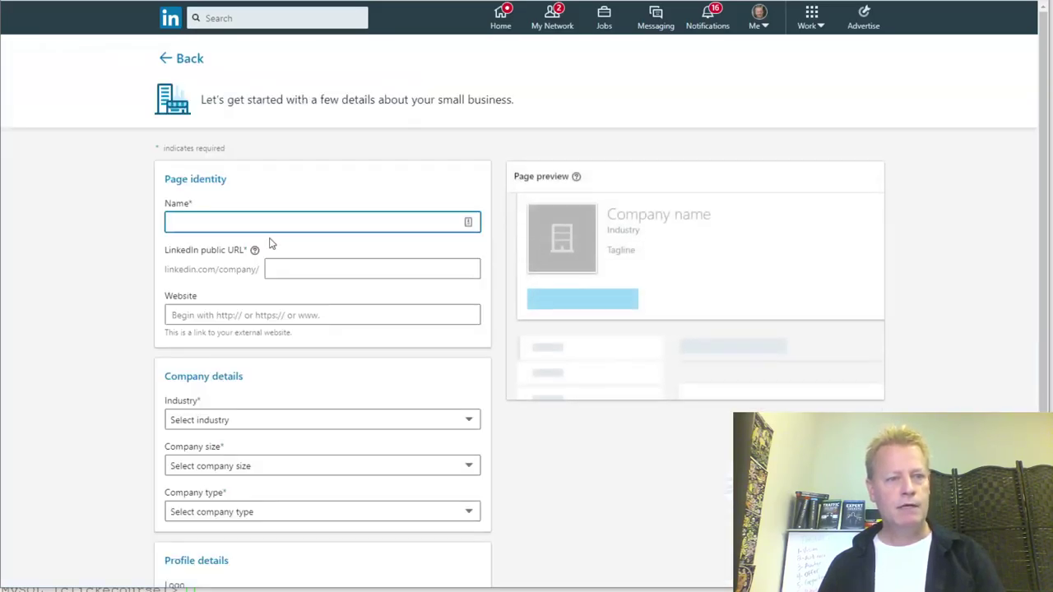
pyautogui.write('Clie')
pyautogui.write('k eCourse')
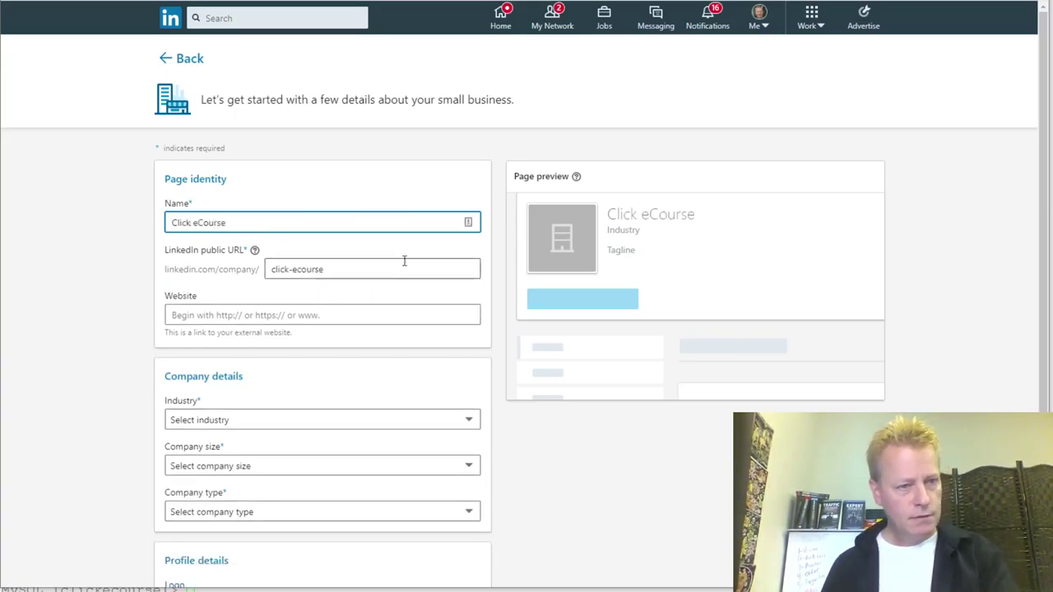
pyautogui.click(250, 311)
pyautogui.write('https://cli')
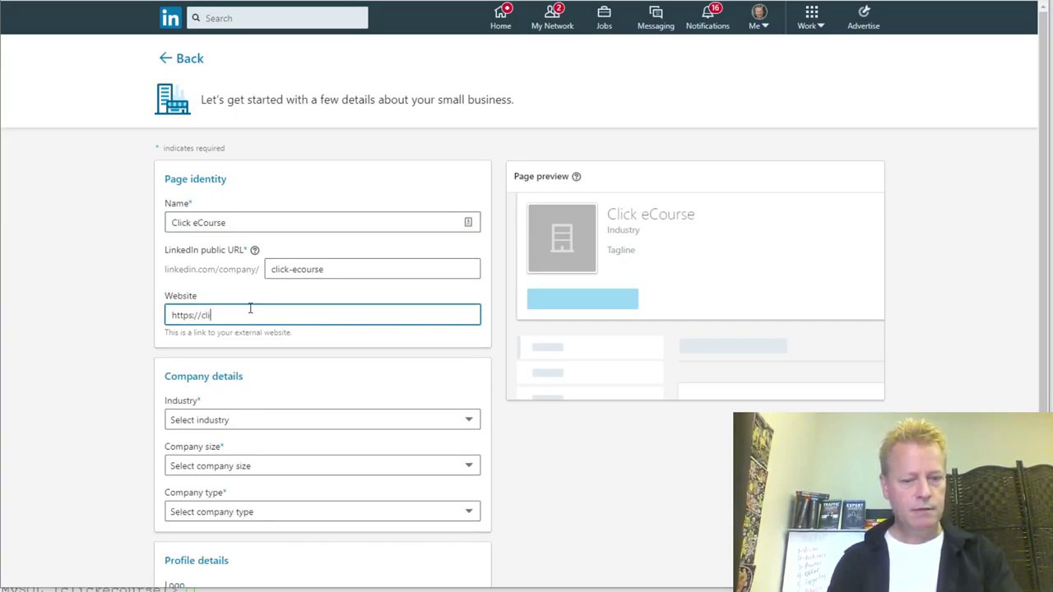
pyautogui.write('ckecourse.com')
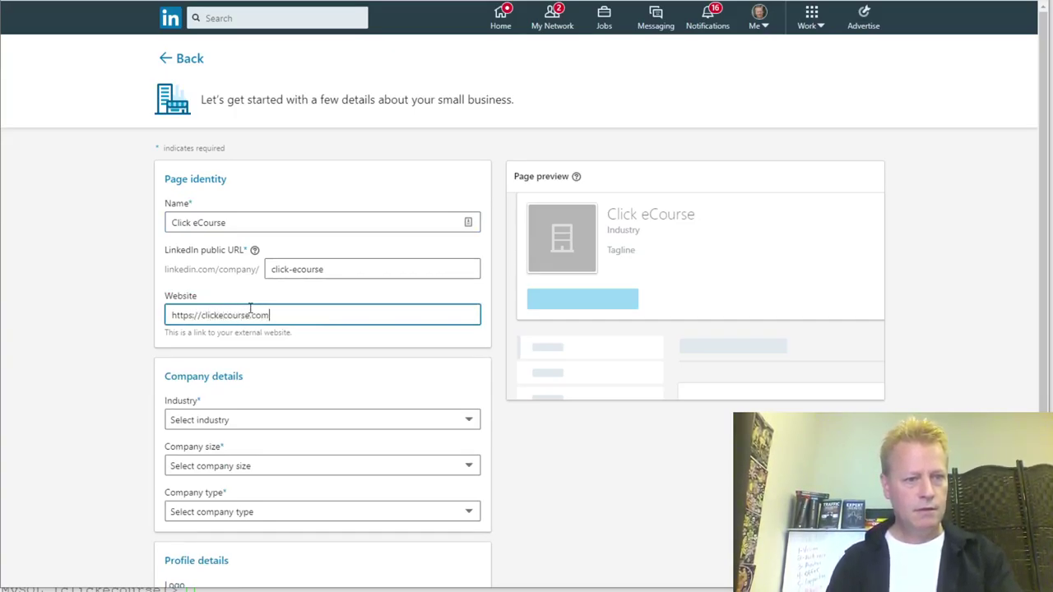
# Set the company's industry to E-learning
pyautogui.click(238, 420)
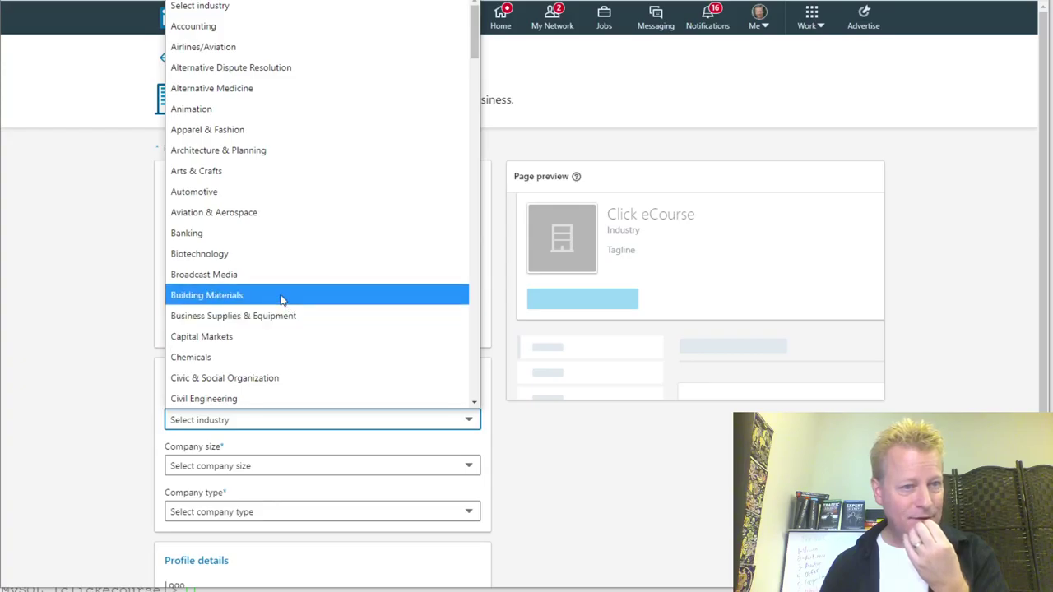
pyautogui.scroll(-3, 274, 208)
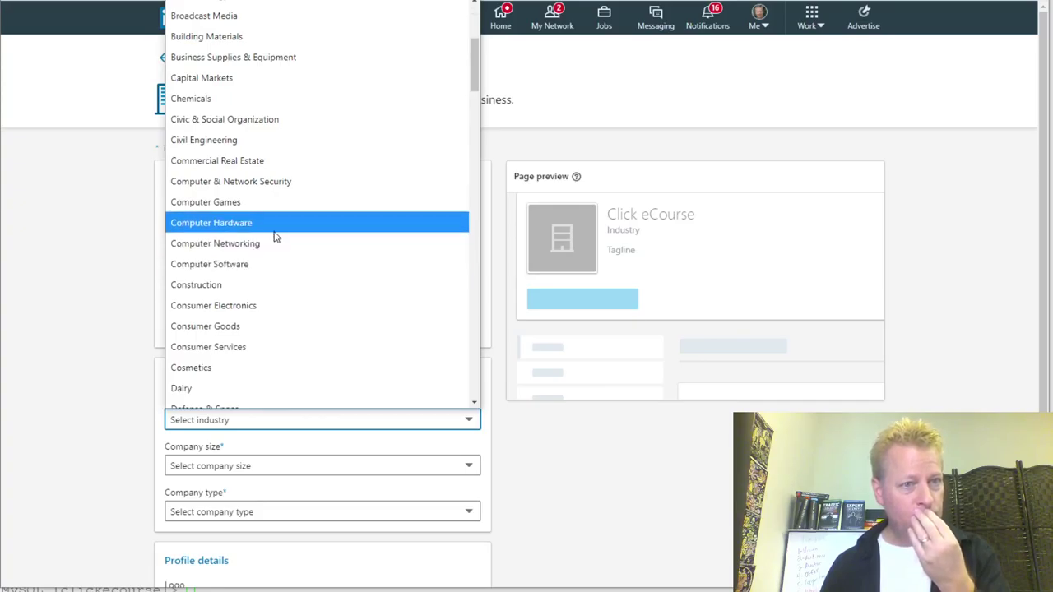
pyautogui.scroll(-10, 298, 239)
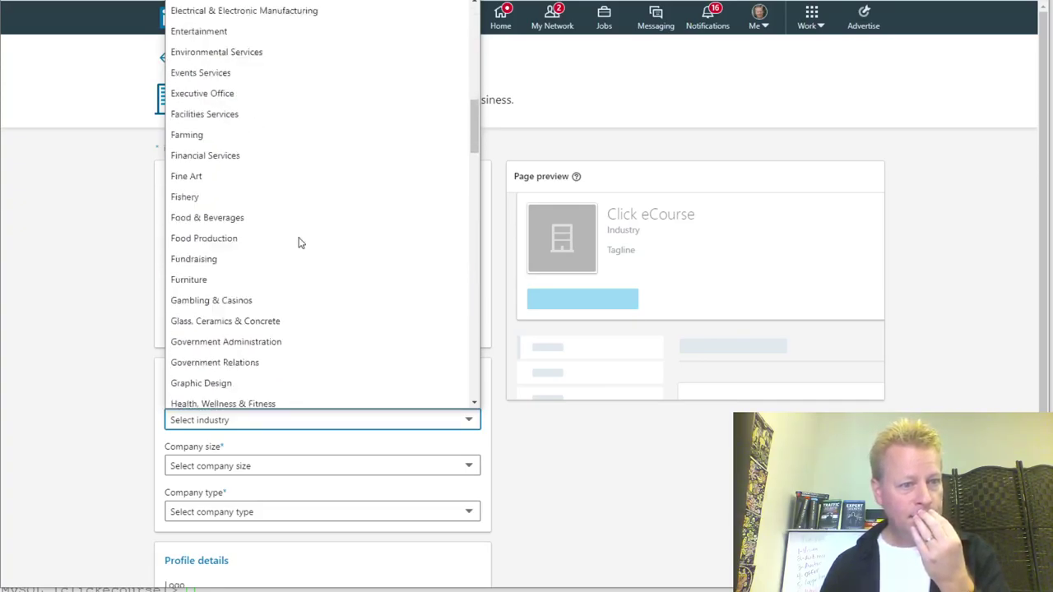
pyautogui.scroll(6, 298, 243)
pyautogui.scroll(-3, 298, 243)
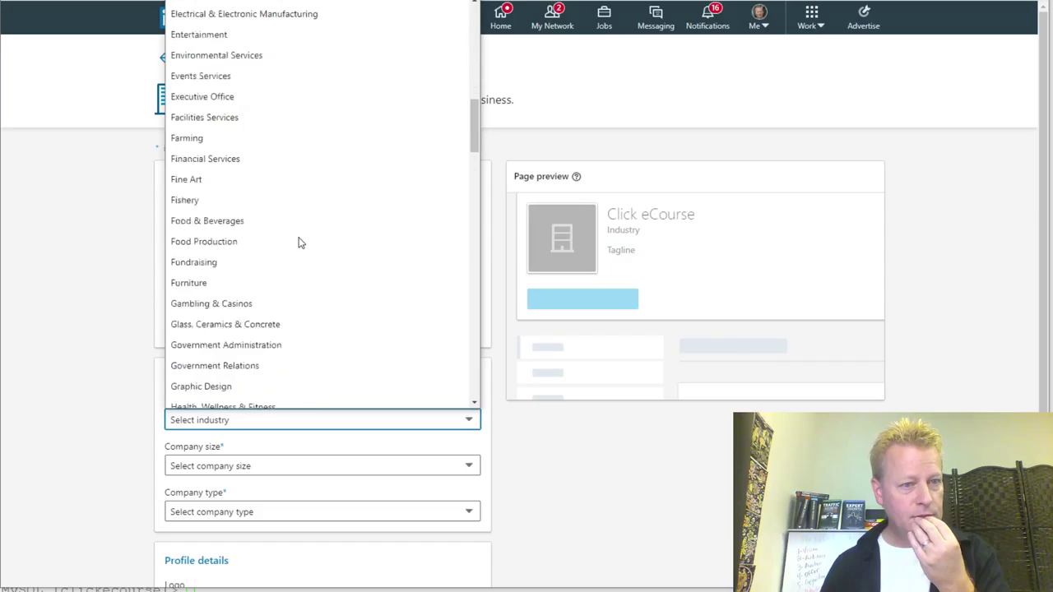
pyautogui.scroll(4, 298, 243)
pyautogui.scroll(1, 300, 243)
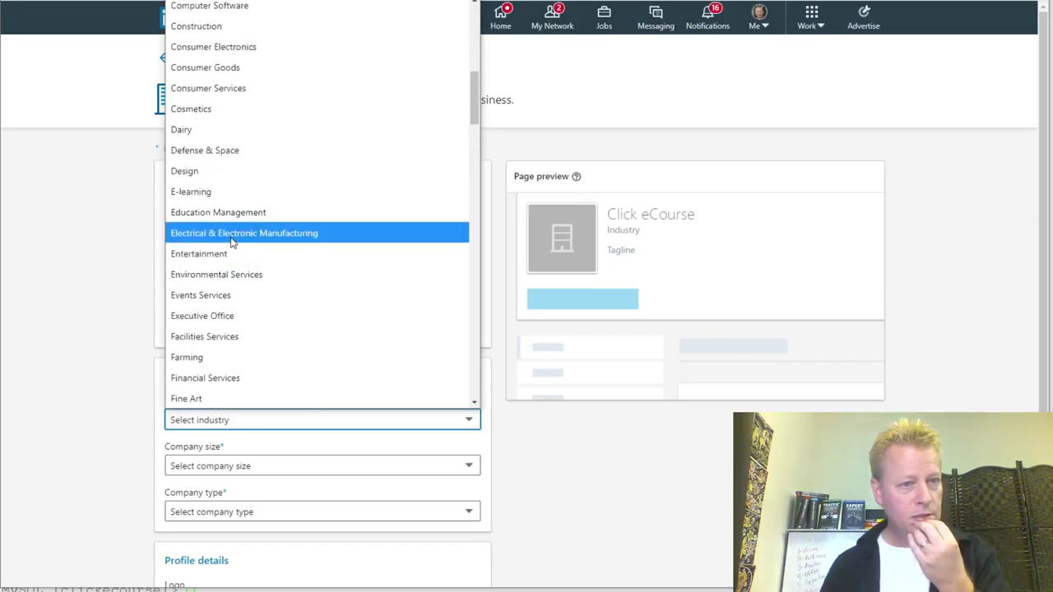
pyautogui.click(228, 193)
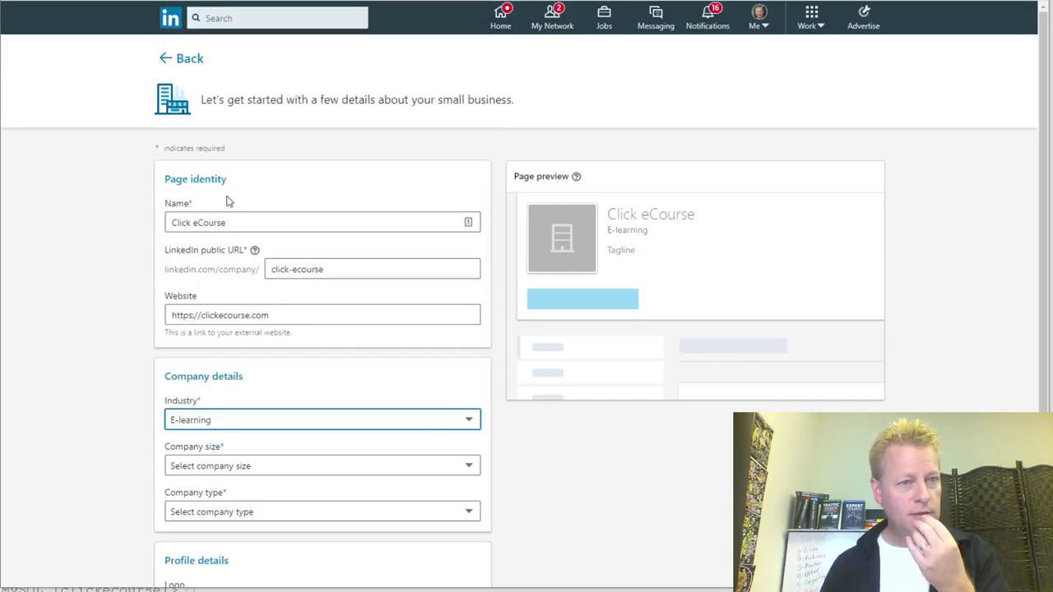
# Set the company size to 0–1 employees and the company type to Sole proprietorship
pyautogui.scroll(-2, 326, 395)
pyautogui.click(247, 336)
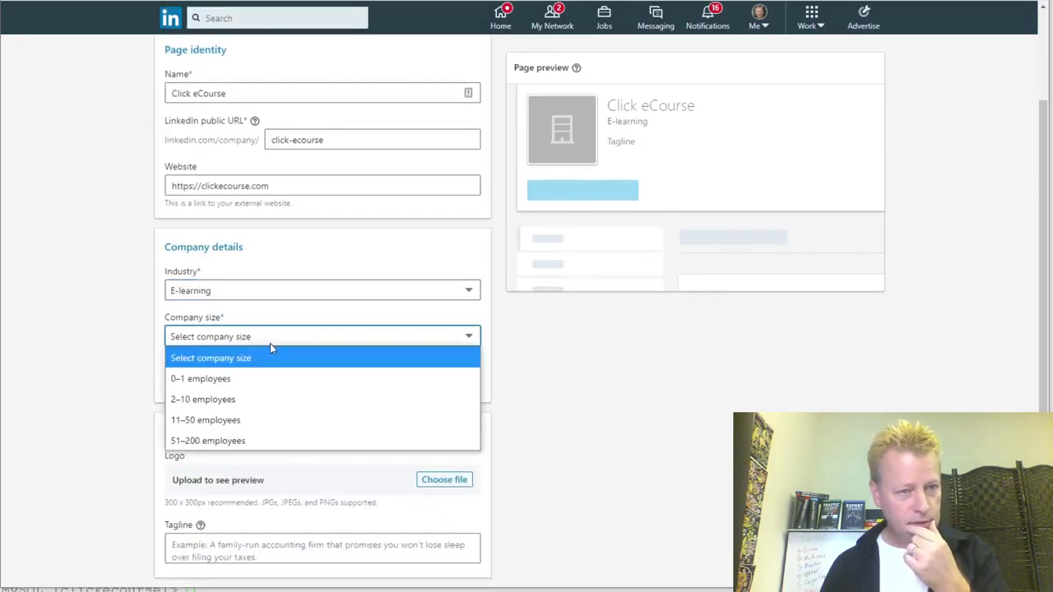
pyautogui.click(243, 379)
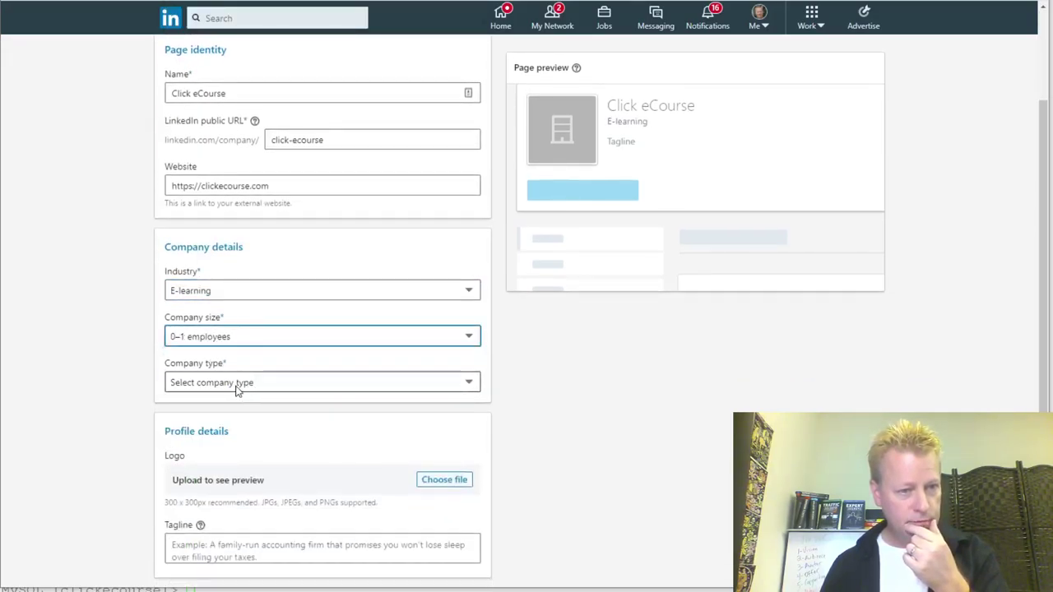
pyautogui.click(239, 387)
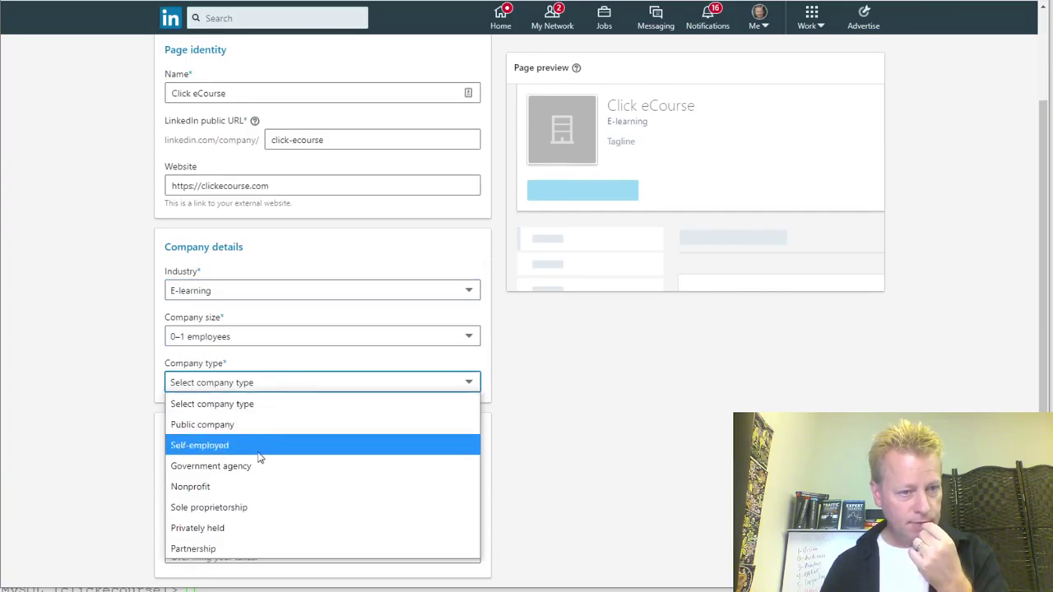
pyautogui.click(273, 507)
# Upload logo-white.png from the Click eCourse folder as the page's logo
pyautogui.scroll(-2, 400, 357)
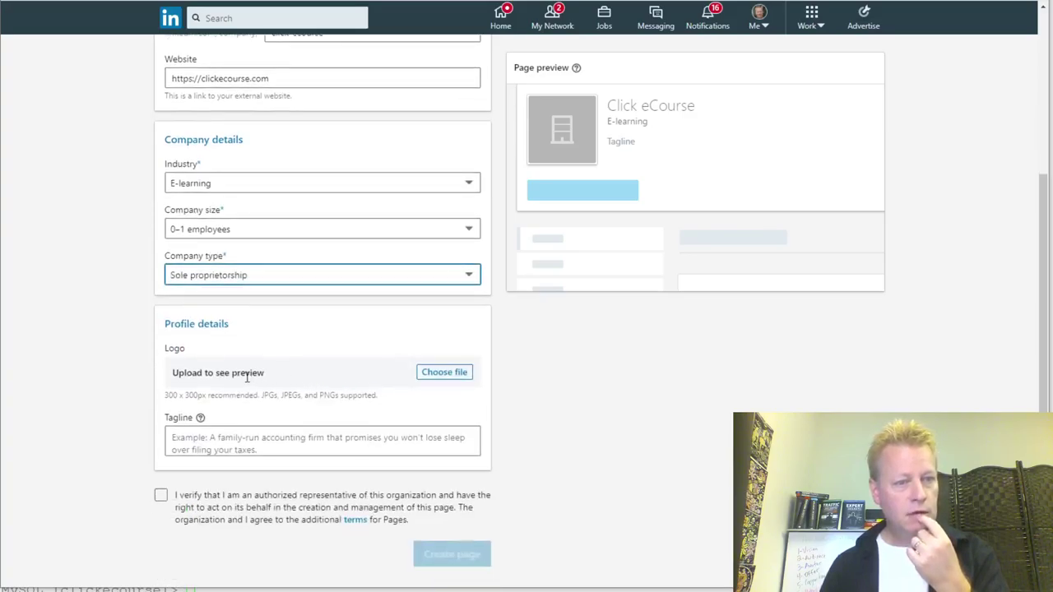
pyautogui.click(444, 370)
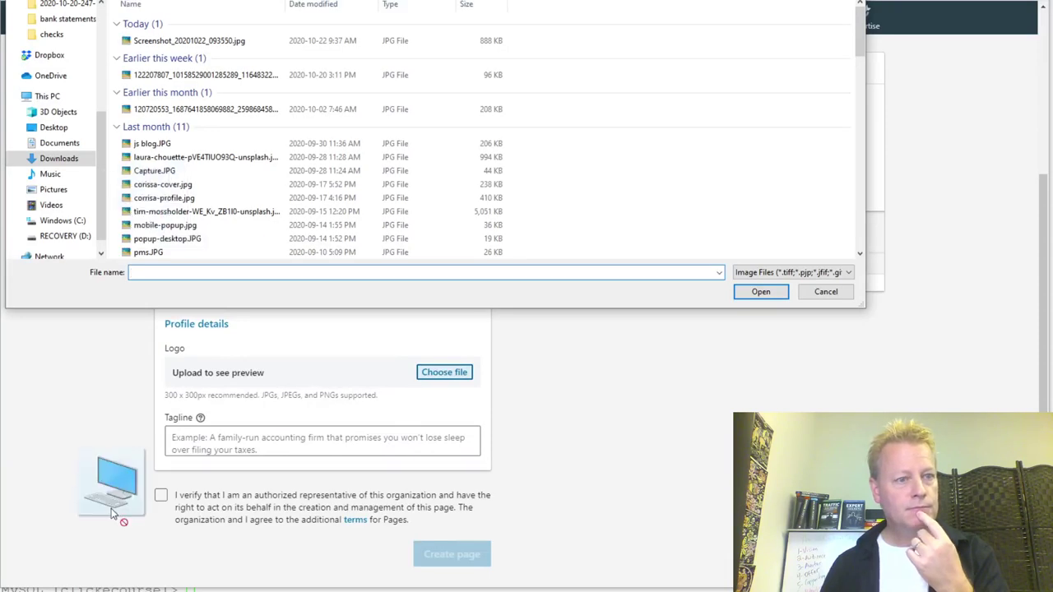
pyautogui.scroll(5, 99, 150)
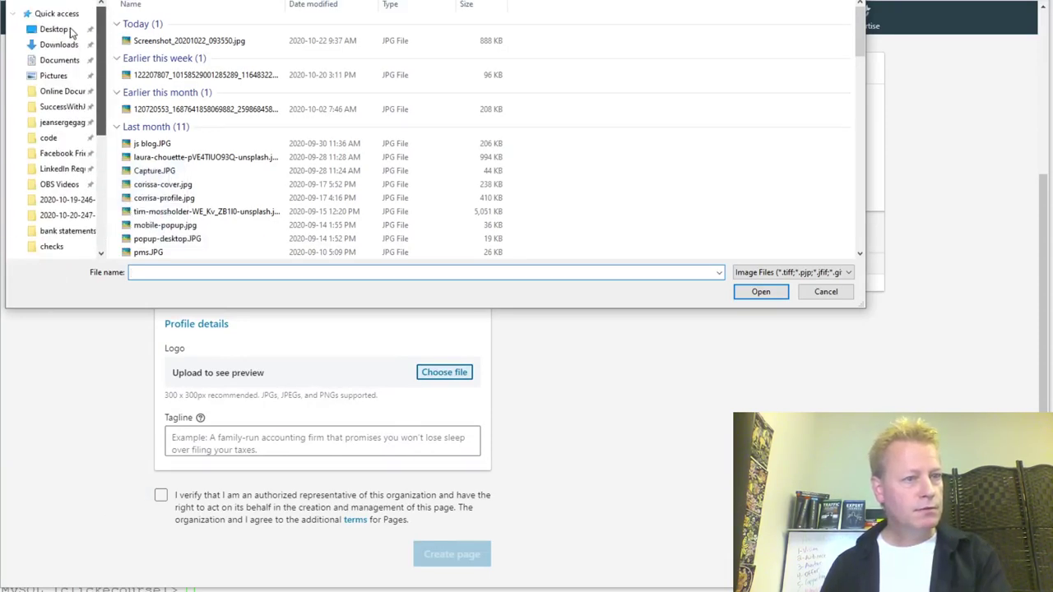
pyautogui.click(74, 124)
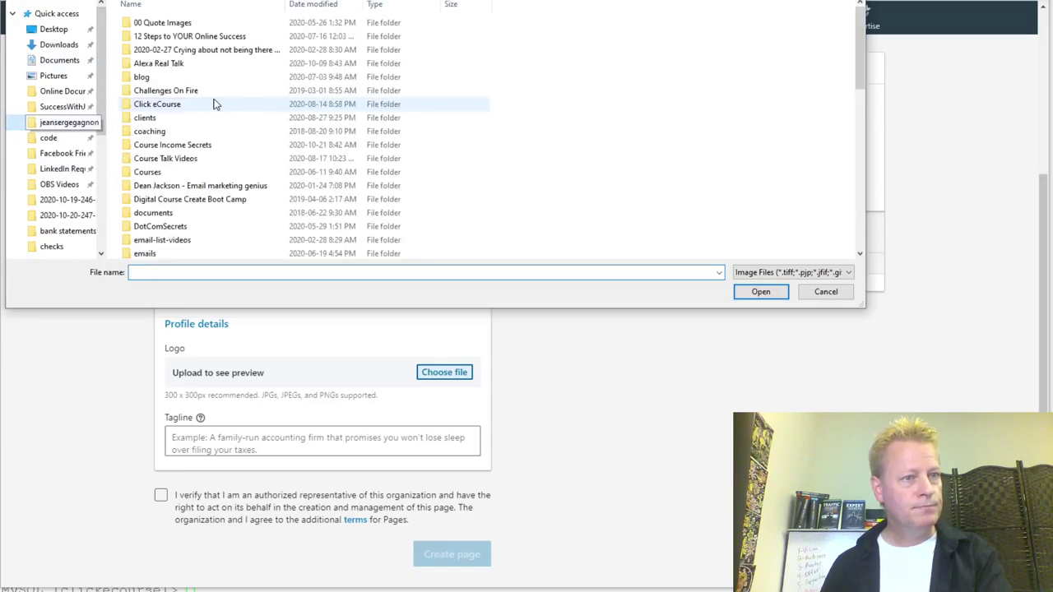
pyautogui.doubleClick(163, 104)
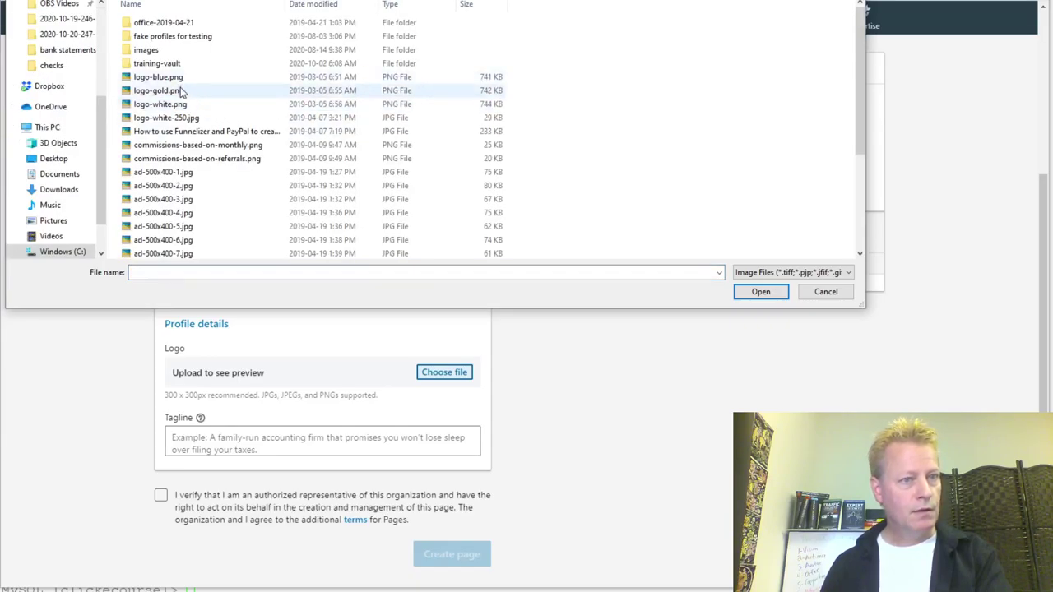
pyautogui.click(183, 105)
pyautogui.click(758, 291)
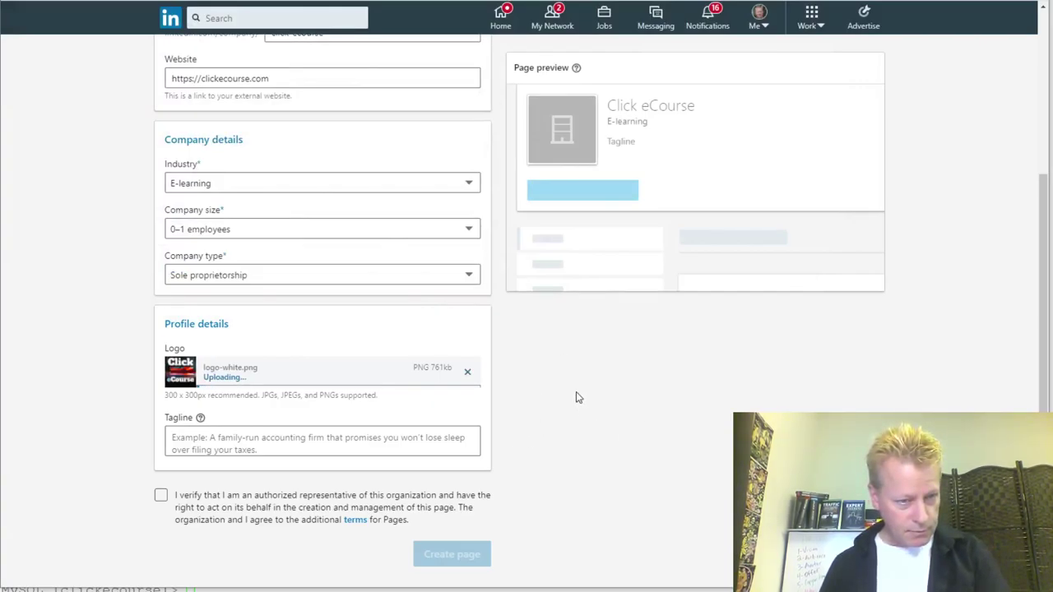
# Enter the tagline "Where you host your own course, create your own blog and syndicate your content to any platforms"
pyautogui.click(268, 443)
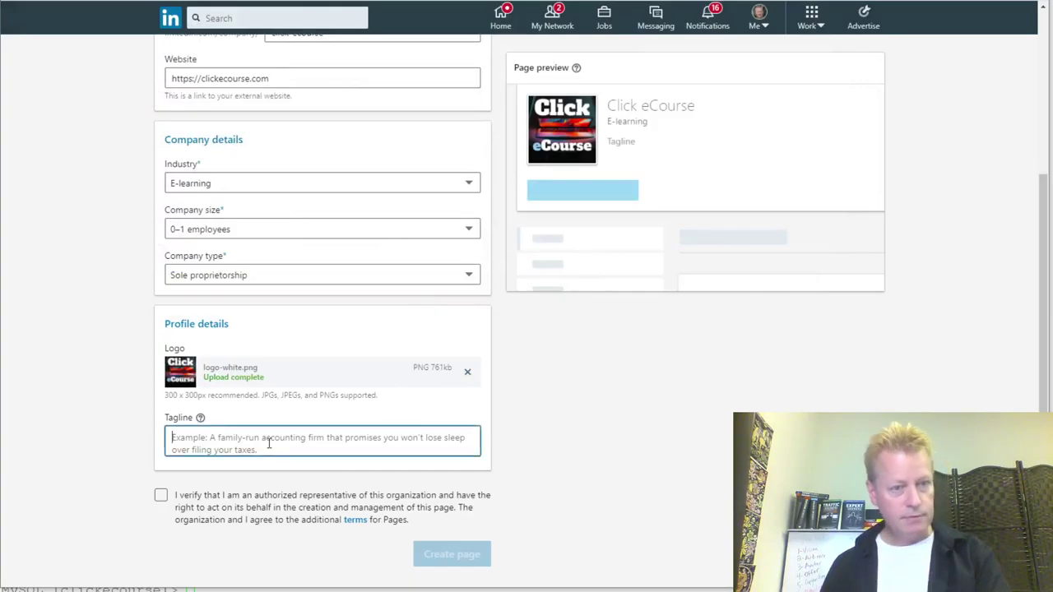
pyautogui.write('Whe')
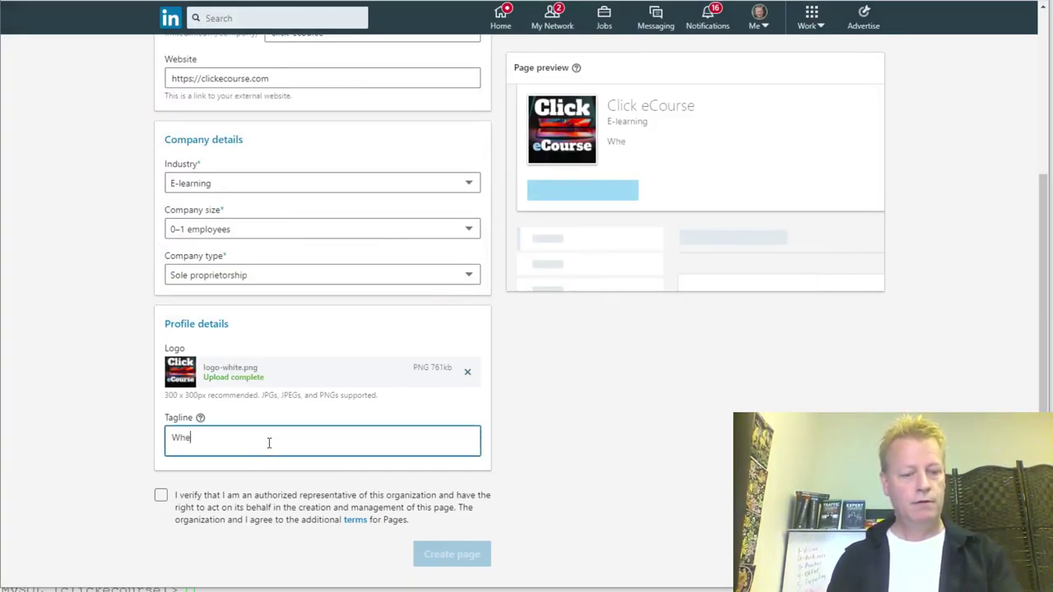
pyautogui.write('re yuo')
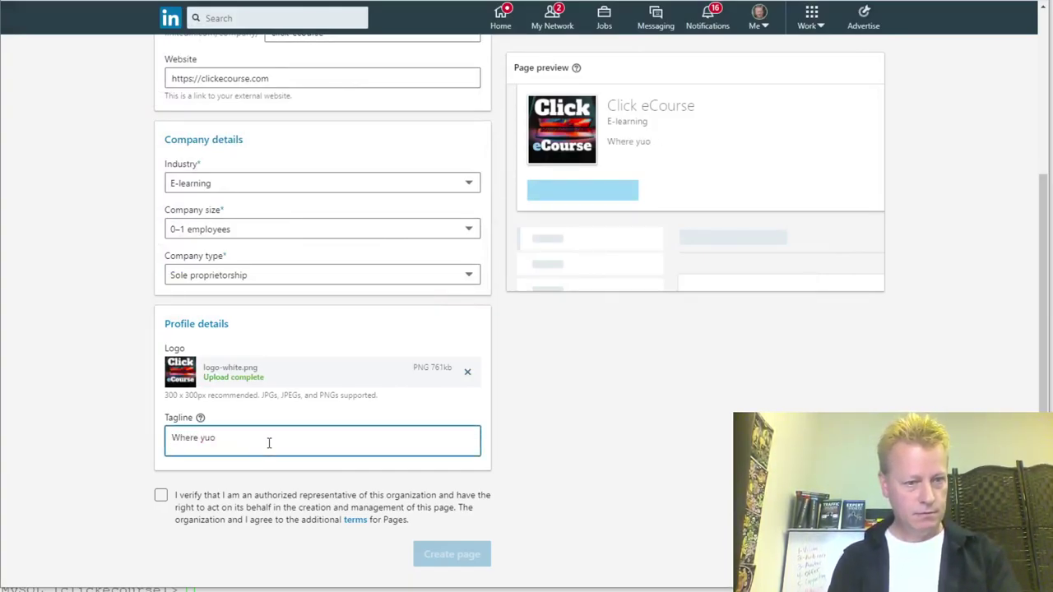
pyautogui.write(' cant your')
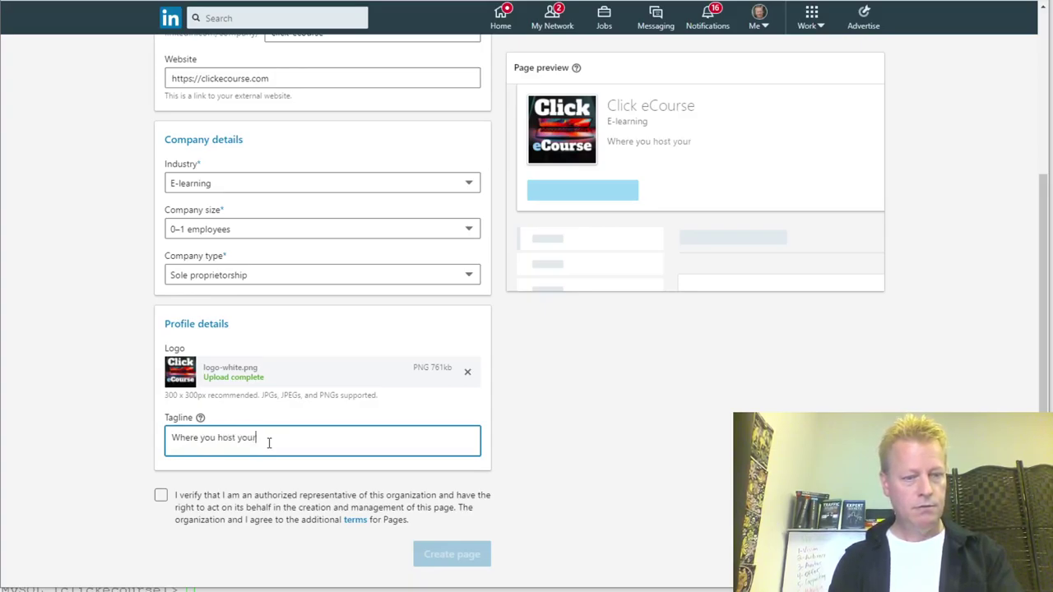
pyautogui.write(' own course. create your own blog')
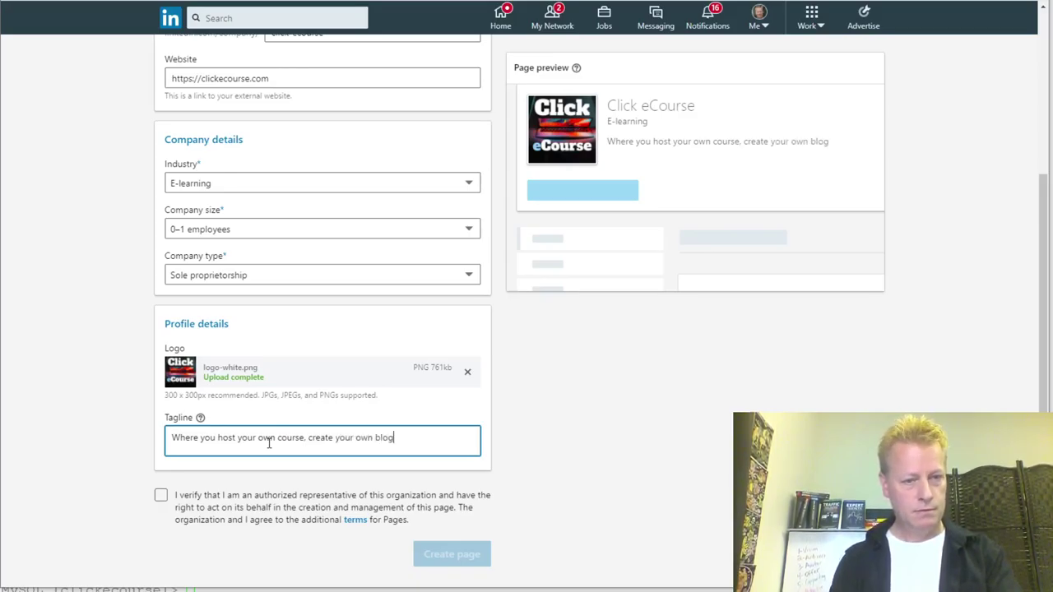
pyautogui.write(' and syndicat')
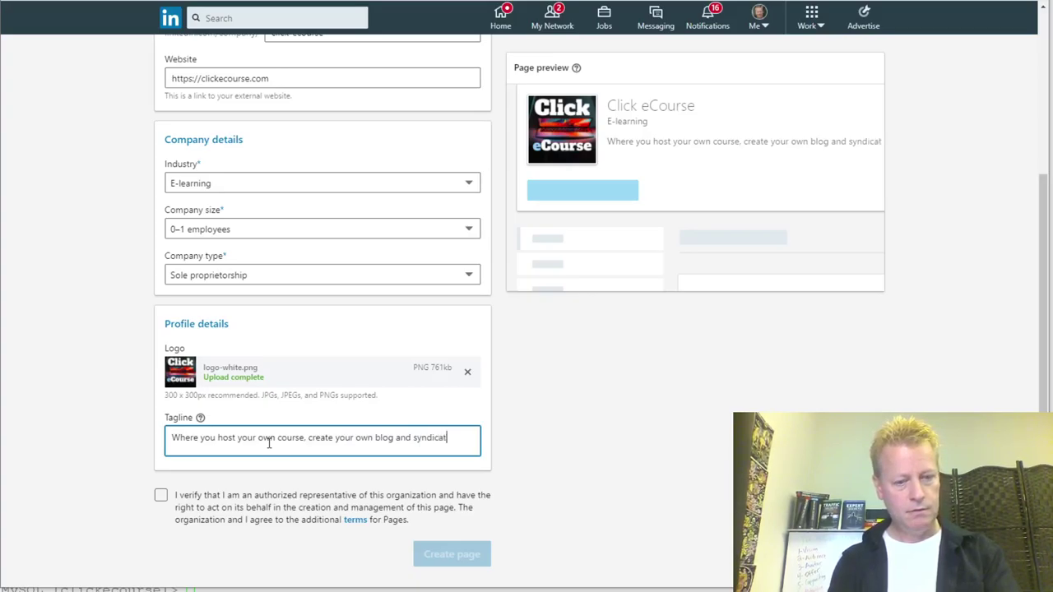
pyautogui.write('e your content to any')
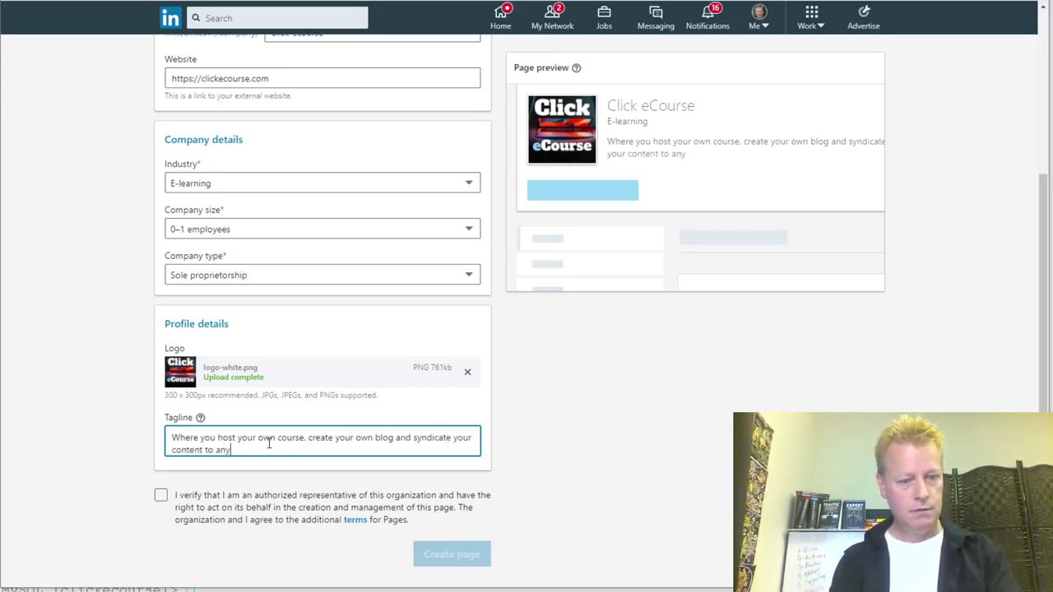
pyautogui.write(' platforms')
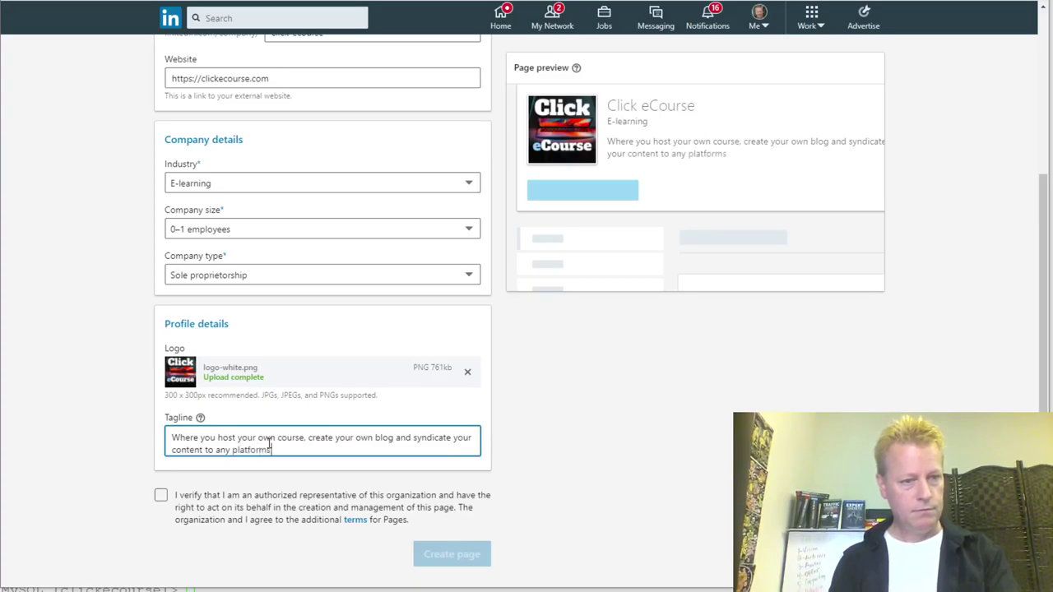
# Reword the end of the tagline, after "syndicate your content to", as "all platforms all with a social media twist"
pyautogui.press('BackSpace')
pyautogui.press('BackSpace')
pyautogui.press('BackSpace')
pyautogui.write('all pl')
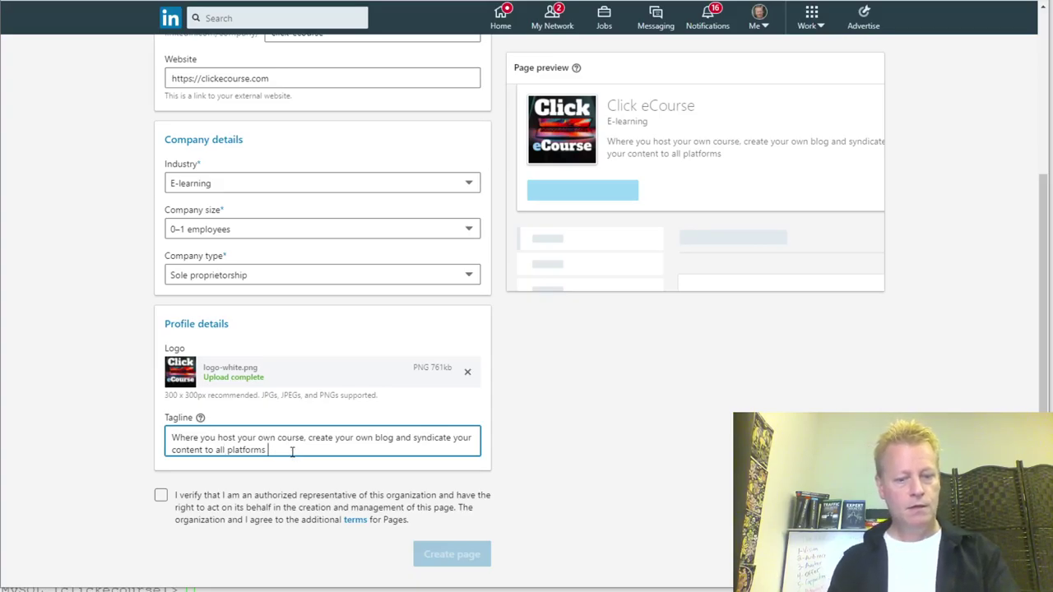
pyautogui.write('atforms all with a social me')
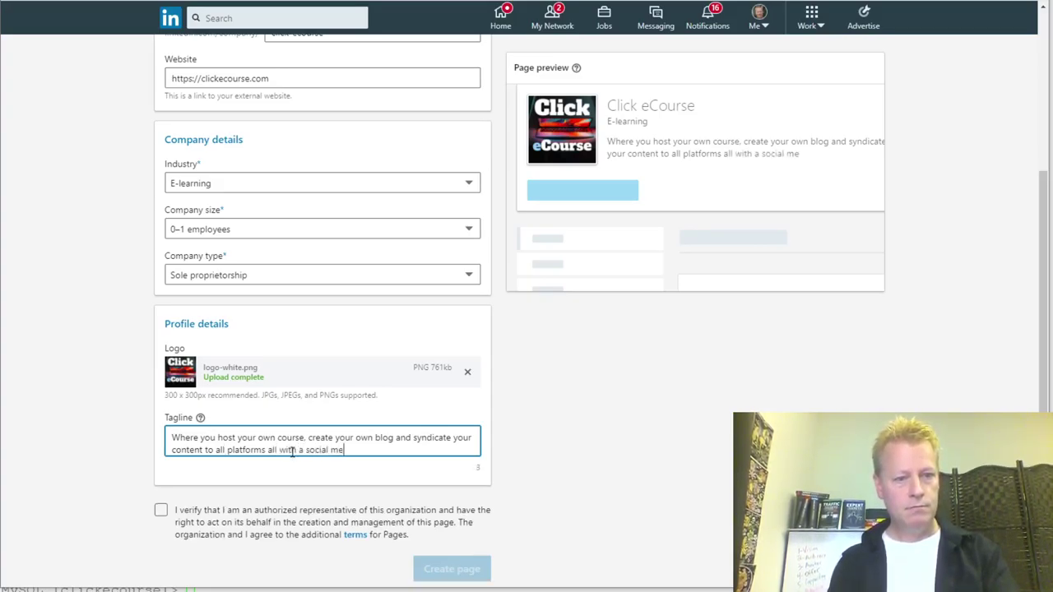
pyautogui.write('dia twist')
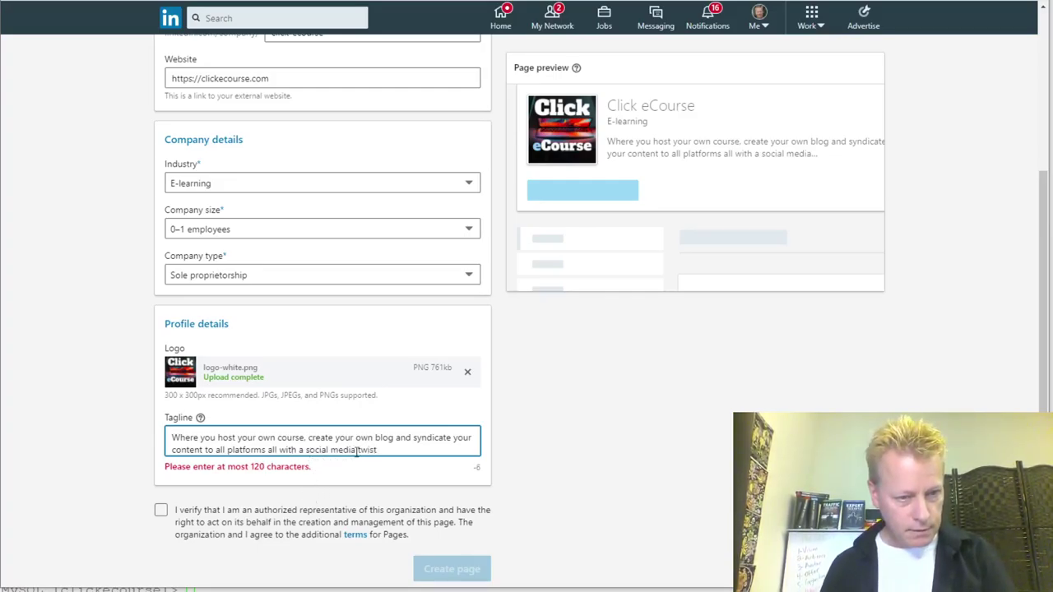
# Shorten the tagline by removing "own" before "blog" and "your" before "content", and end it with an exclamation mark
pyautogui.doubleClick(360, 437)
pyautogui.press('BackSpace')
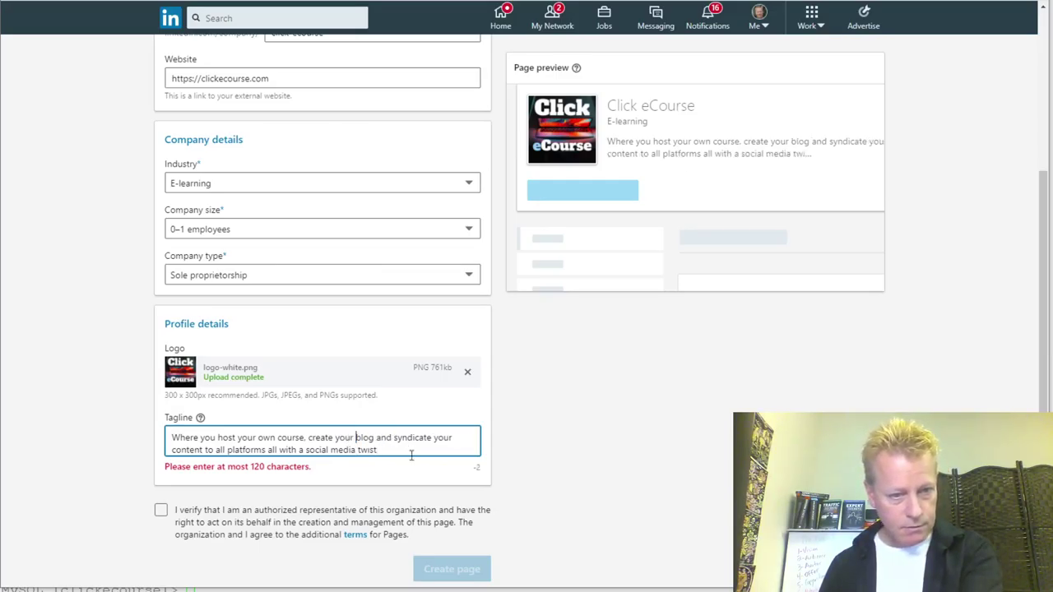
pyautogui.doubleClick(441, 436)
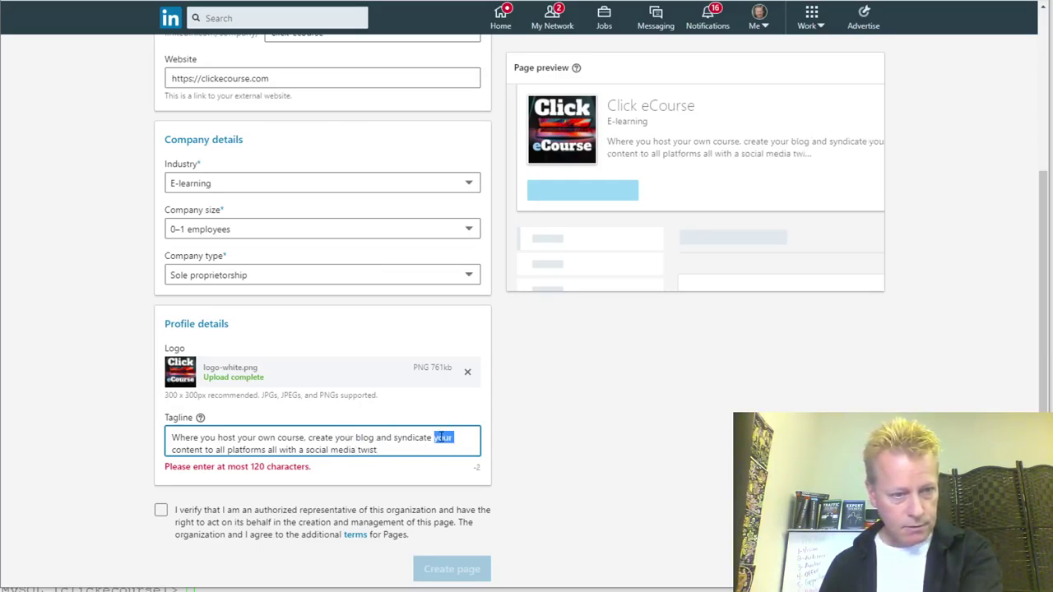
pyautogui.press('BackSpace')
pyautogui.click(364, 451)
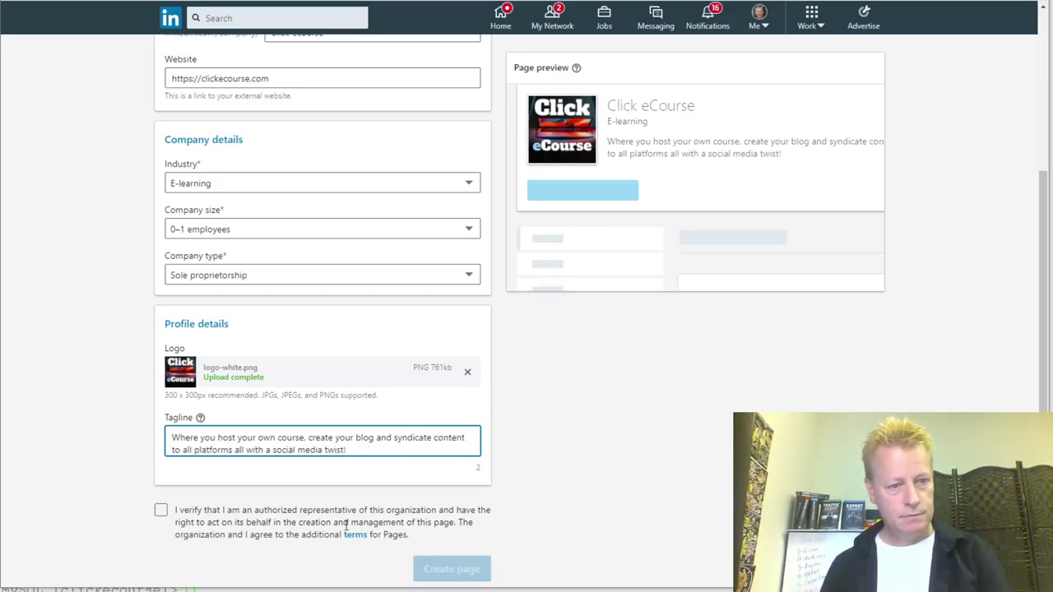
# Verify being an authorized representative of the organization and create the Click eCourse page
pyautogui.click(160, 510)
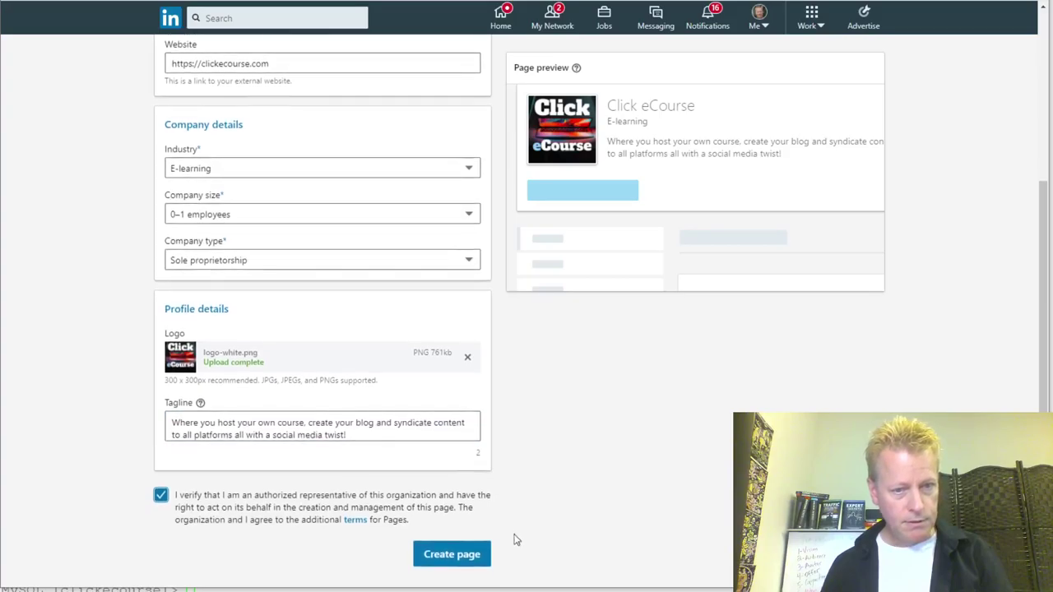
pyautogui.click(452, 566)
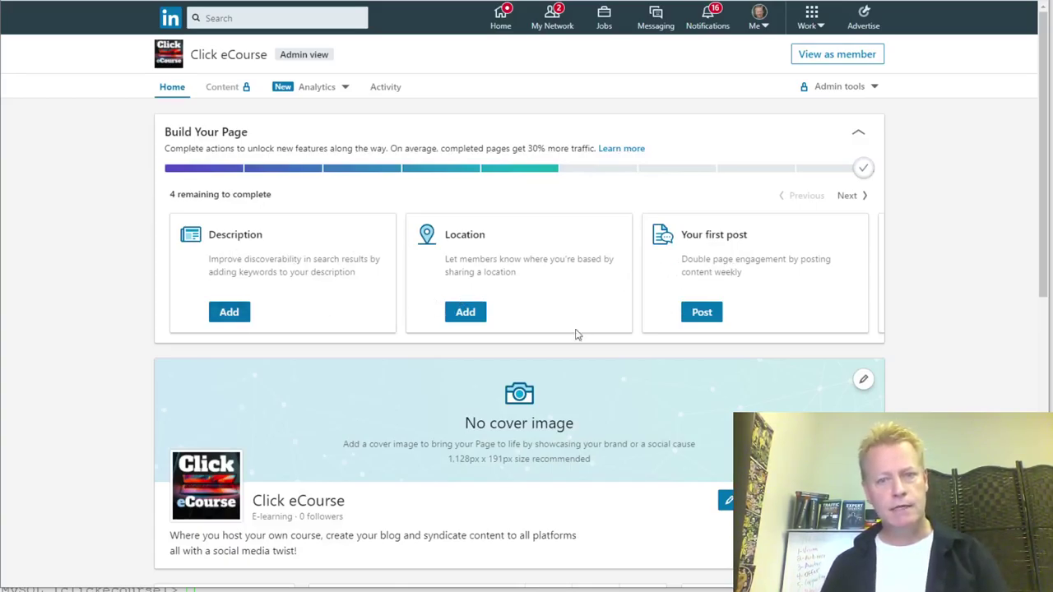
# Look over the new Click eCourse page's admin view, from the page-building suggestions to the analytics and updates
pyautogui.scroll(-4, 494, 425)
pyautogui.scroll(2, 506, 382)
pyautogui.scroll(-2, 507, 381)
pyautogui.scroll(3, 594, 345)
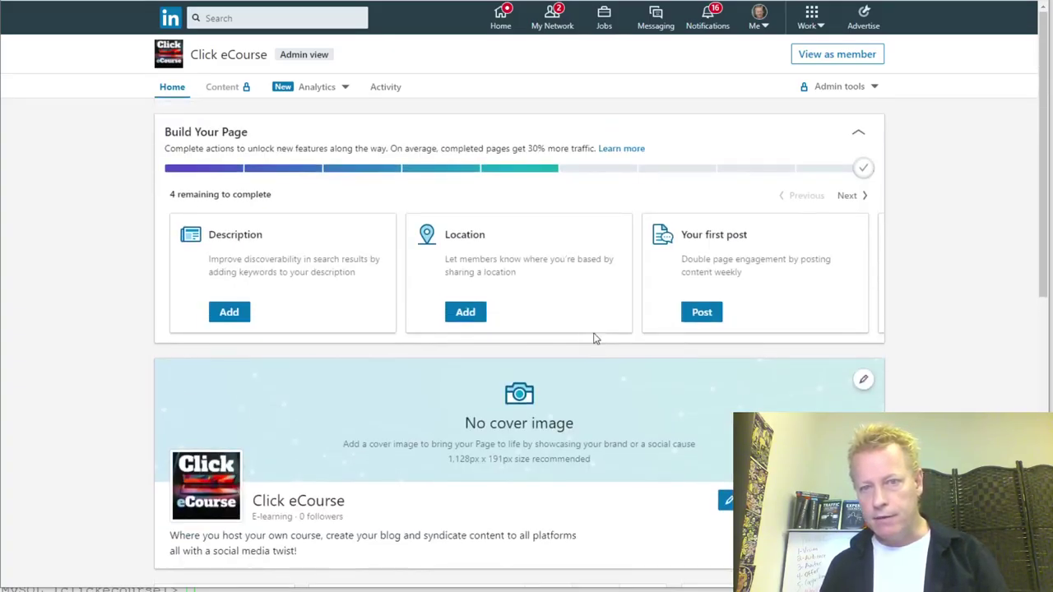
pyautogui.scroll(-4, 595, 338)
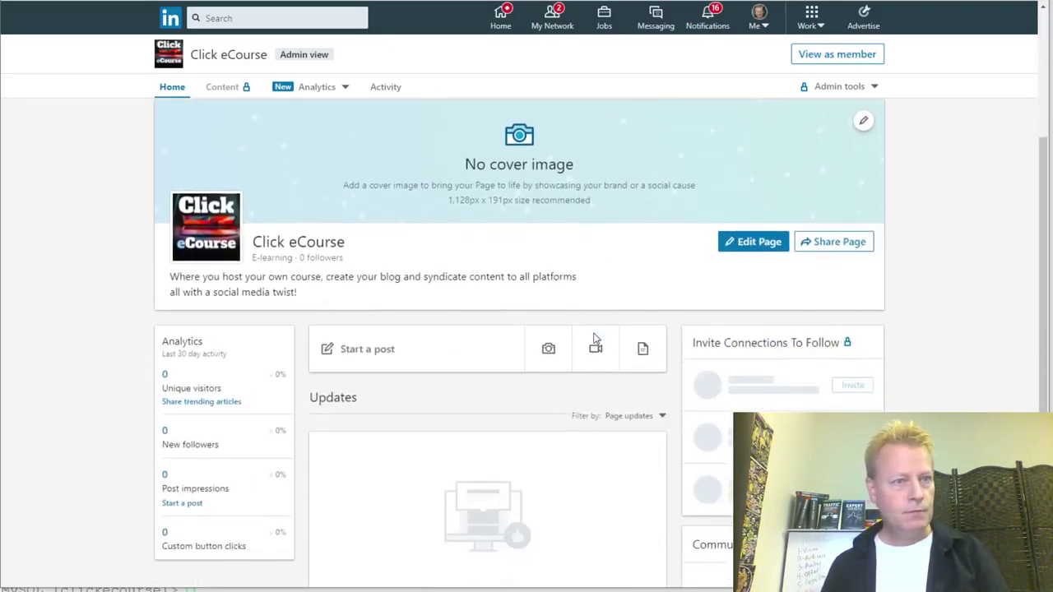
pyautogui.scroll(-1, 596, 337)
pyautogui.scroll(6, 595, 338)
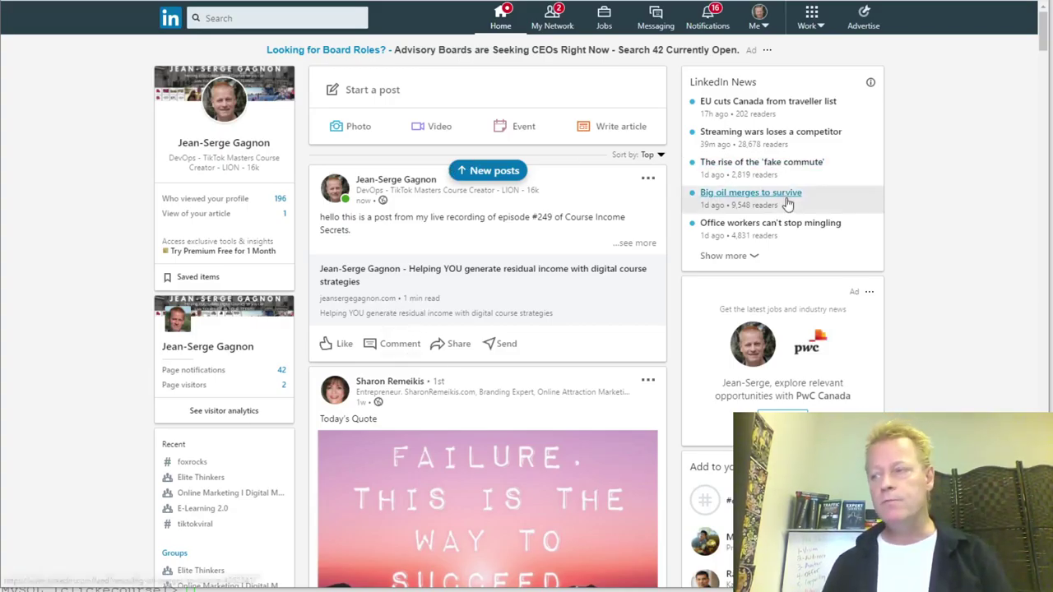
# Search LinkedIn for "elearning", limit the results to groups, and look through the listed groups
pyautogui.click(282, 19)
pyautogui.write('learning')
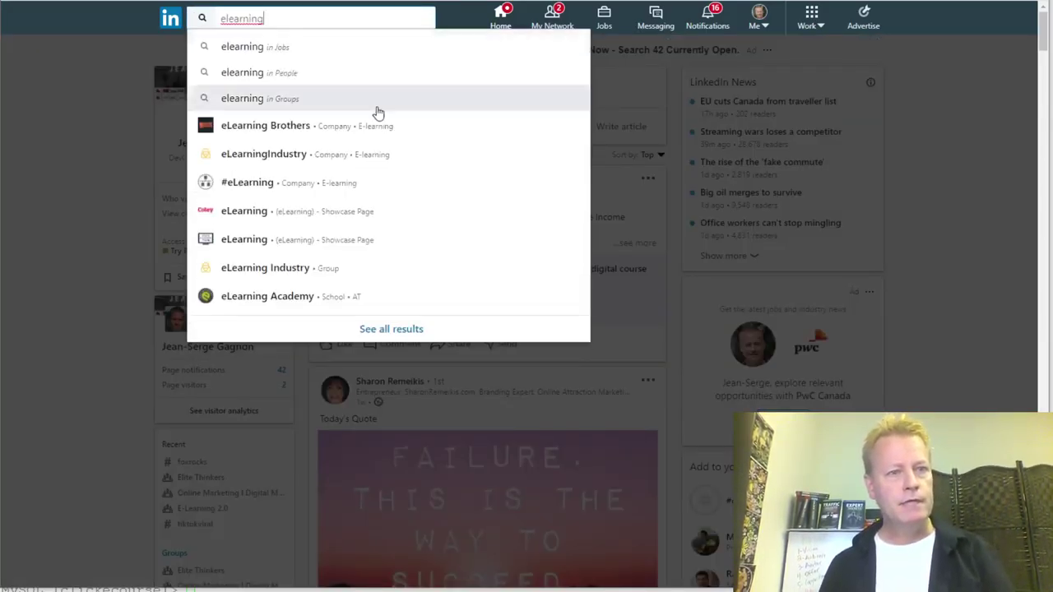
pyautogui.click(391, 331)
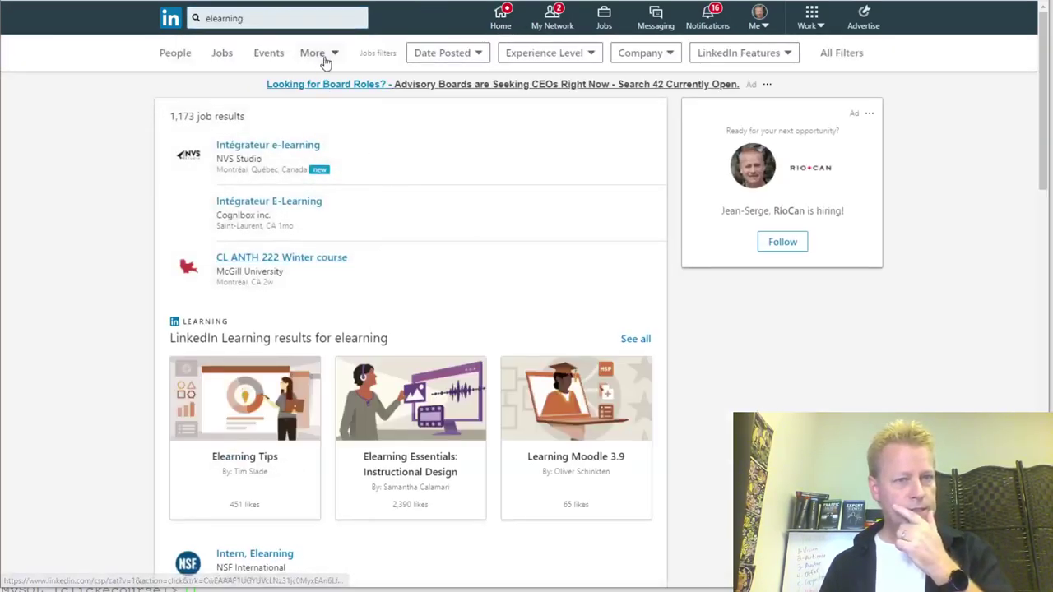
pyautogui.click(321, 54)
pyautogui.click(321, 148)
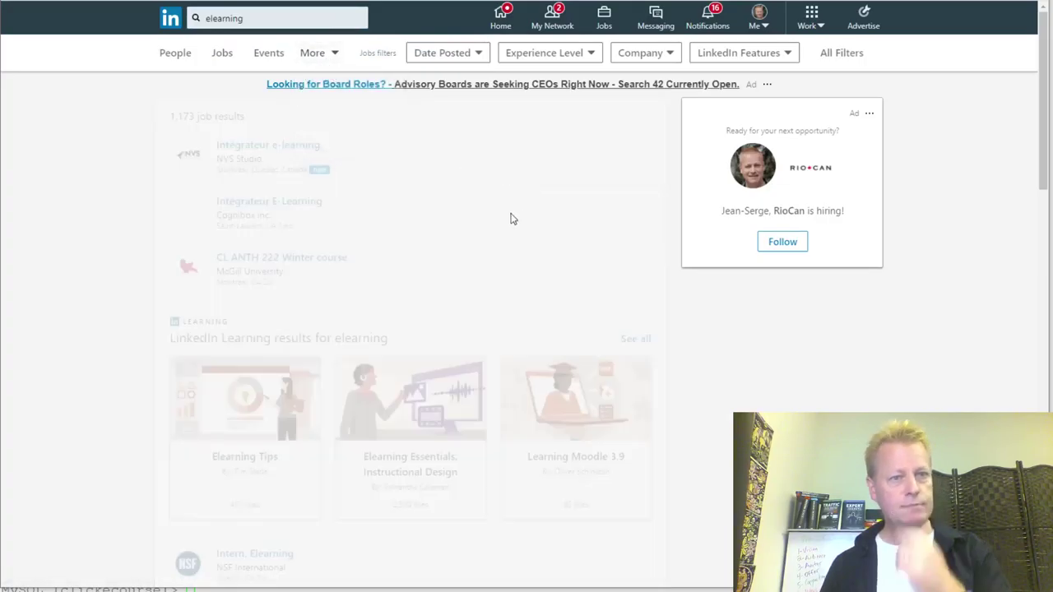
pyautogui.scroll(-5, 422, 270)
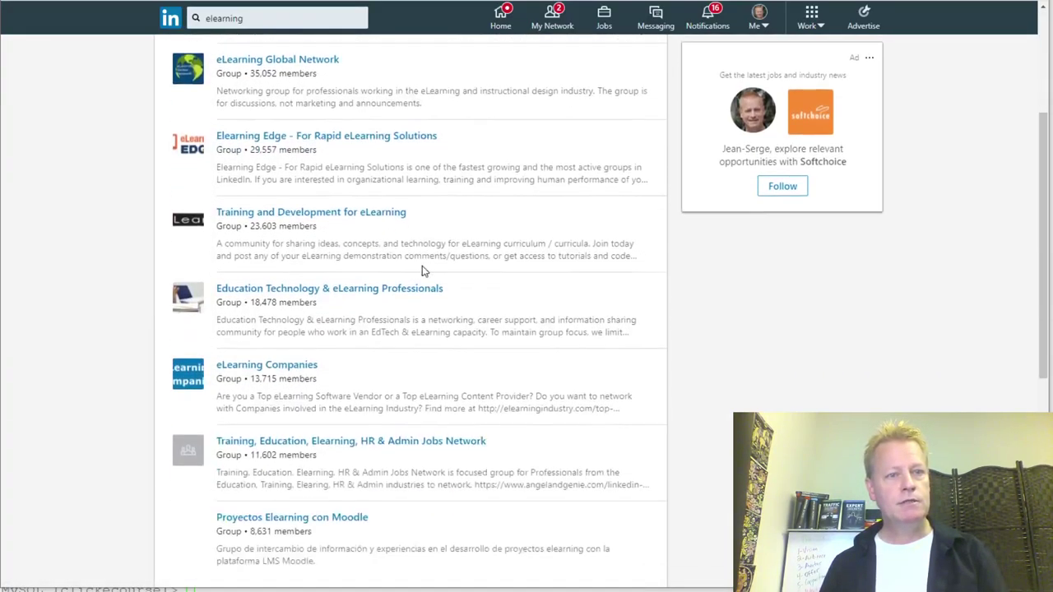
pyautogui.scroll(5, 422, 271)
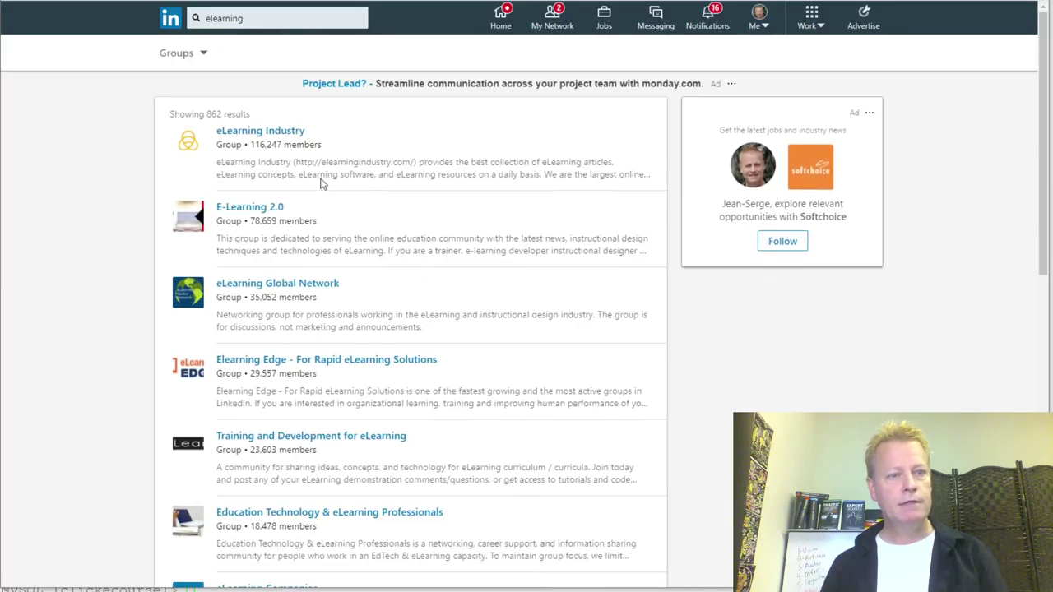
# Request to join the eLearning Industry and eLearning Global Network groups, viewing the E-Learning 2.0 group page in between
pyautogui.click(279, 136)
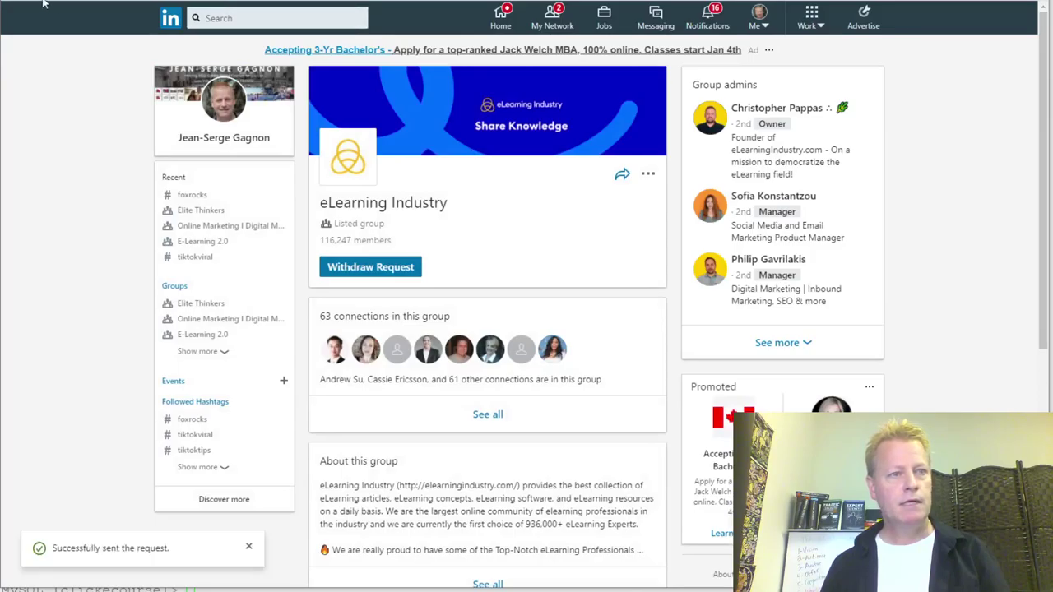
pyautogui.hotkey('alt', 'Left')
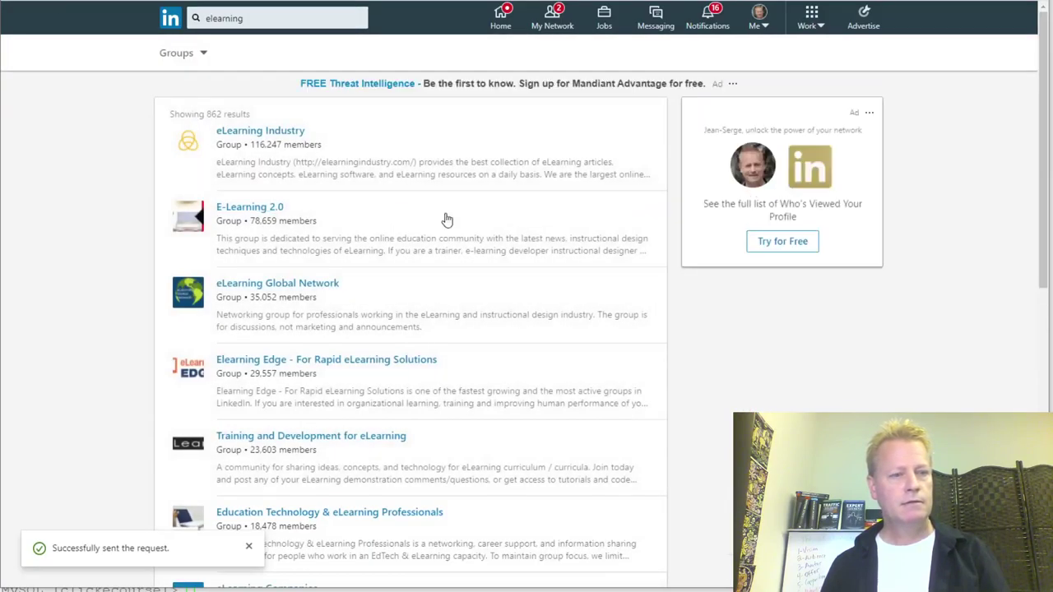
pyautogui.click(255, 209)
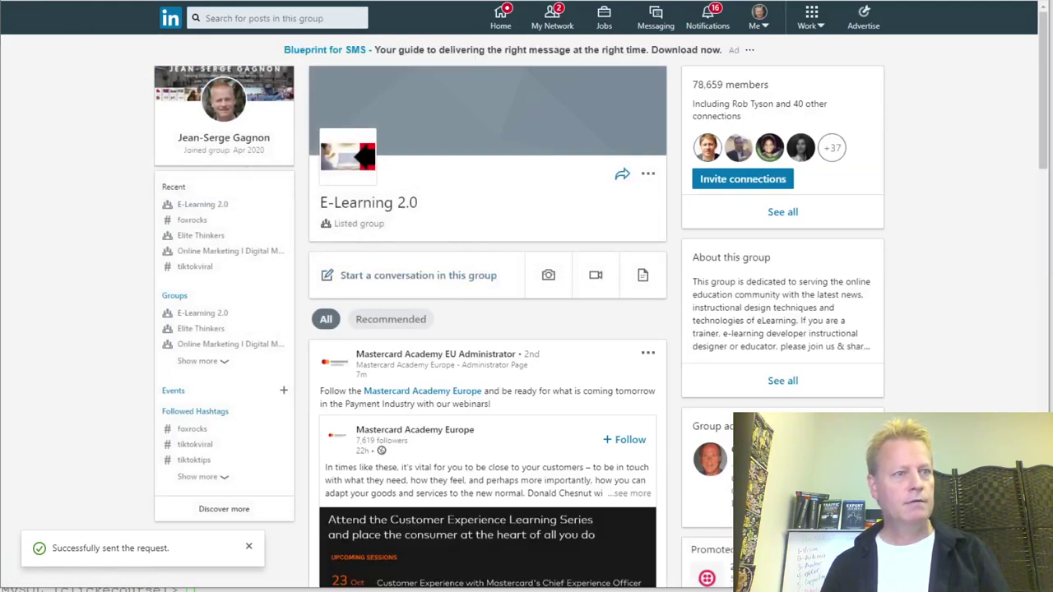
pyautogui.hotkey('alt', 'Left')
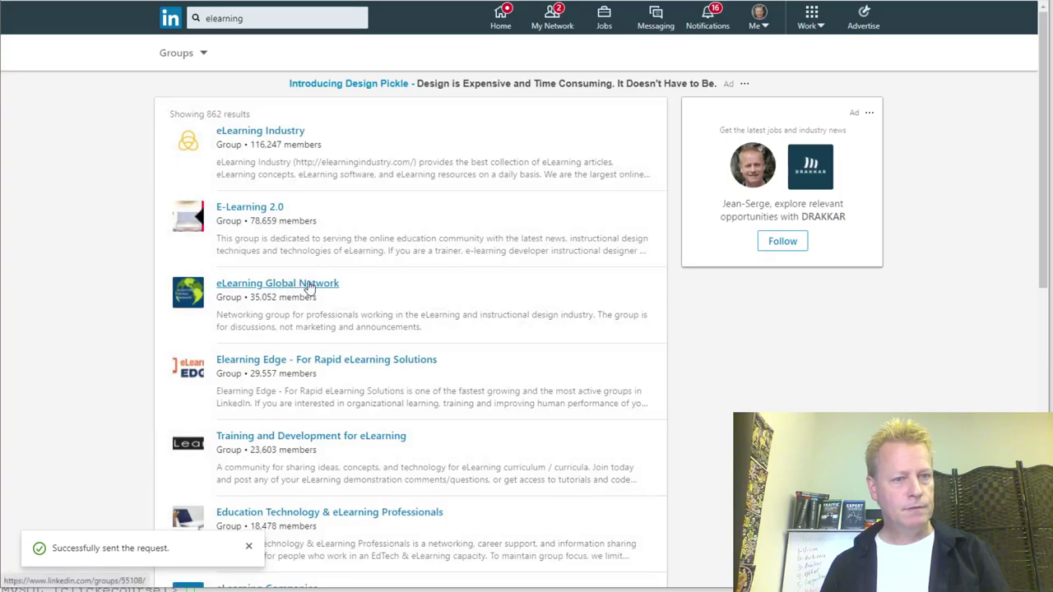
pyautogui.click(309, 284)
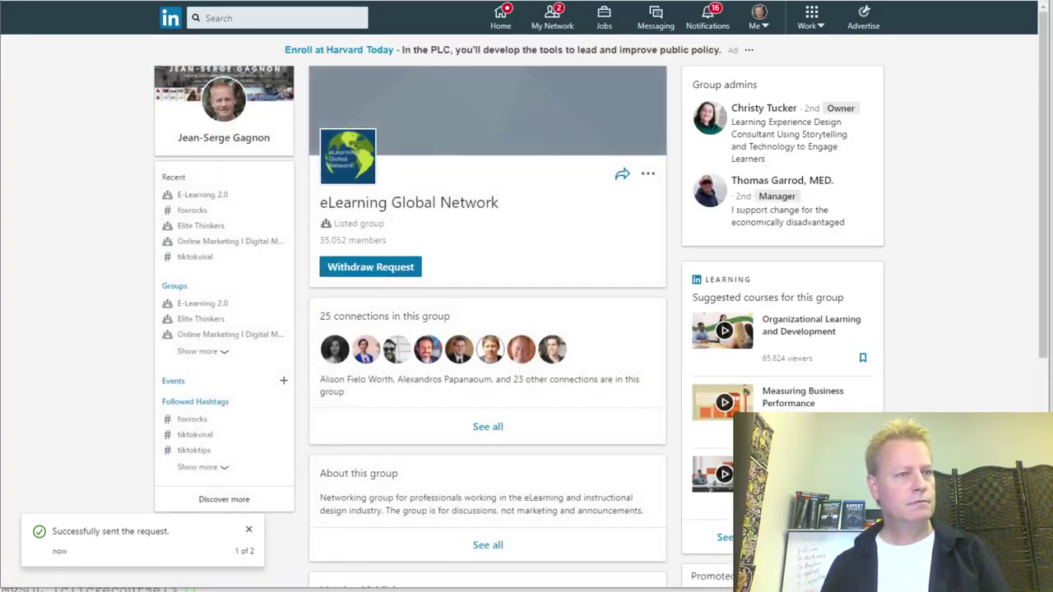
pyautogui.hotkey('alt', 'Left')
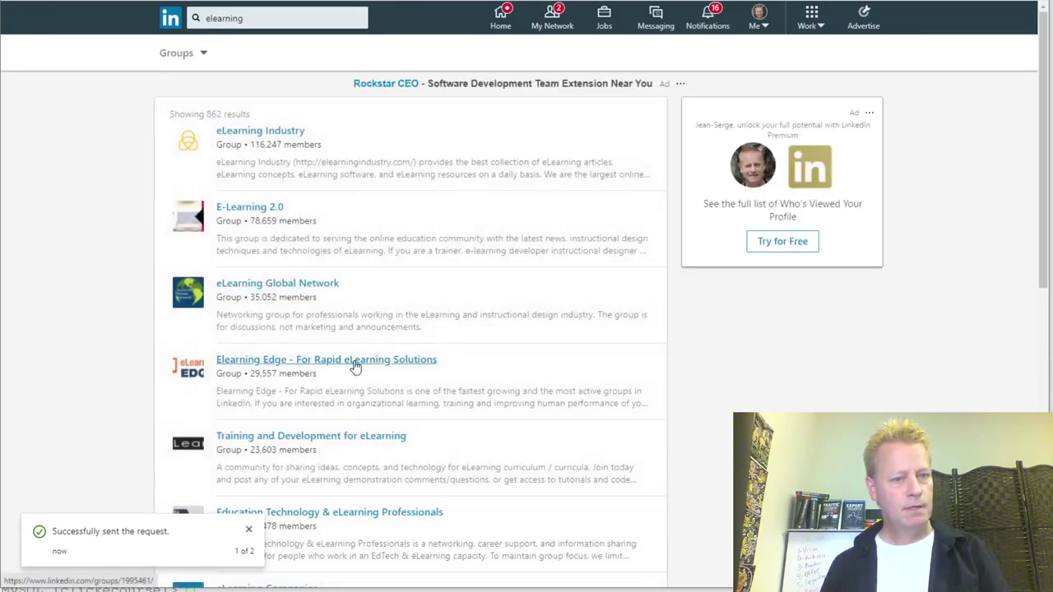
# Request to join the eLearning Companies group from the group results and return to the list
pyautogui.scroll(-2, 355, 365)
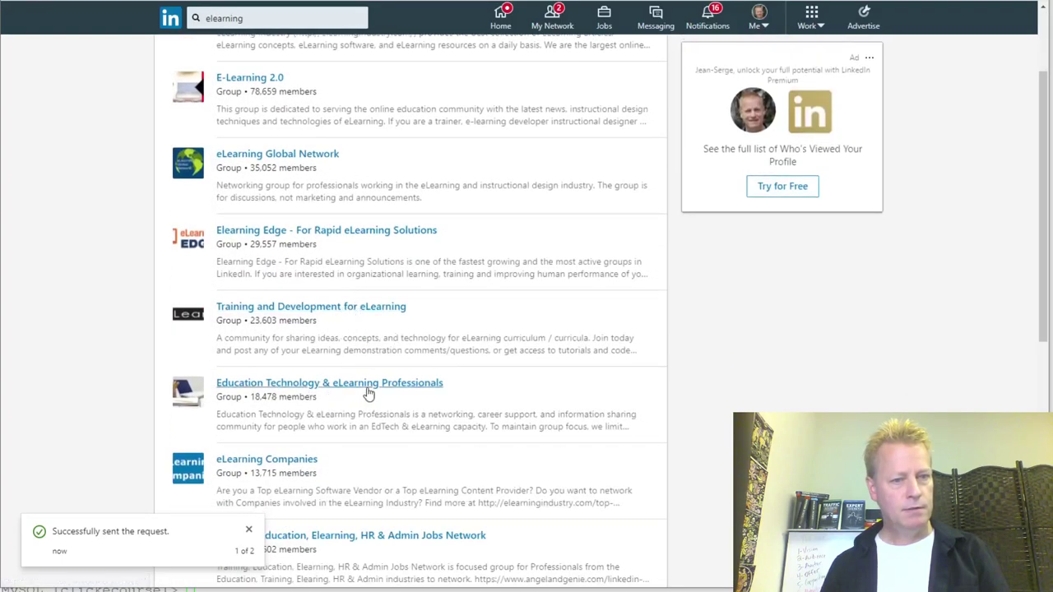
pyautogui.scroll(-3, 412, 350)
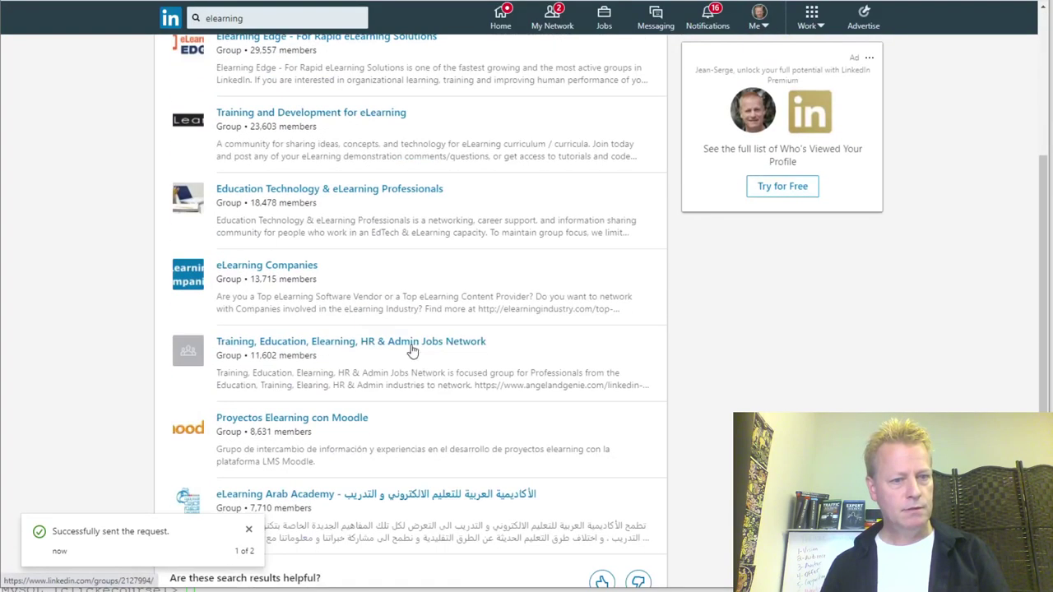
pyautogui.click(289, 272)
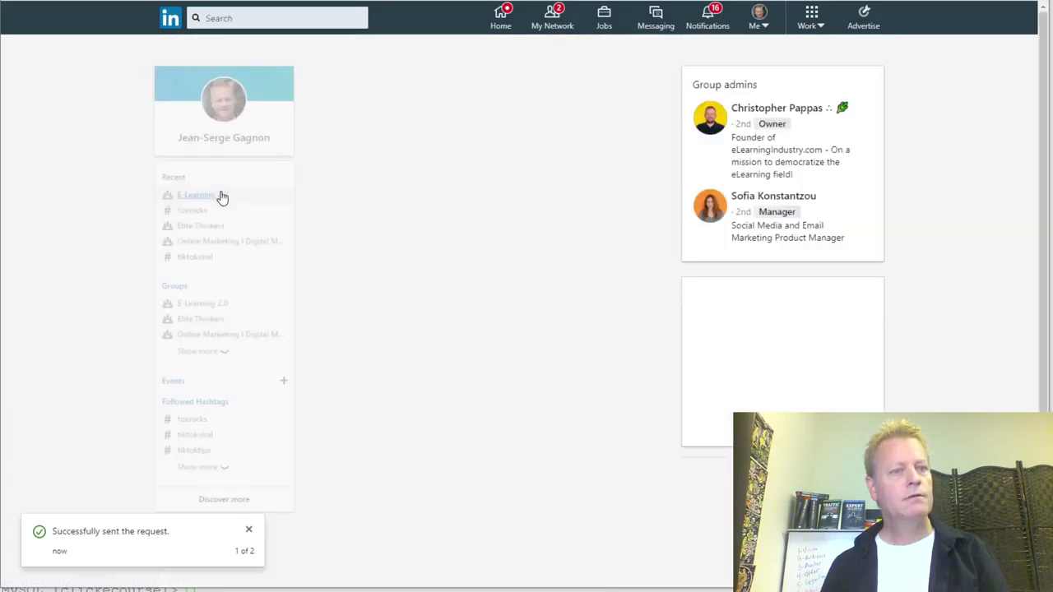
pyautogui.click(358, 269)
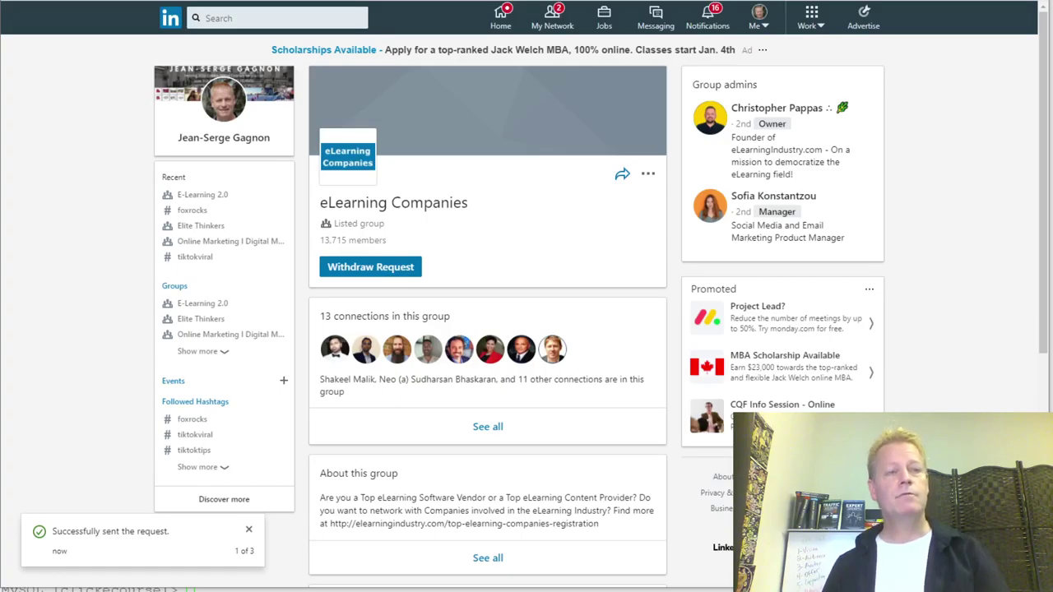
pyautogui.hotkey('alt', 'Left')
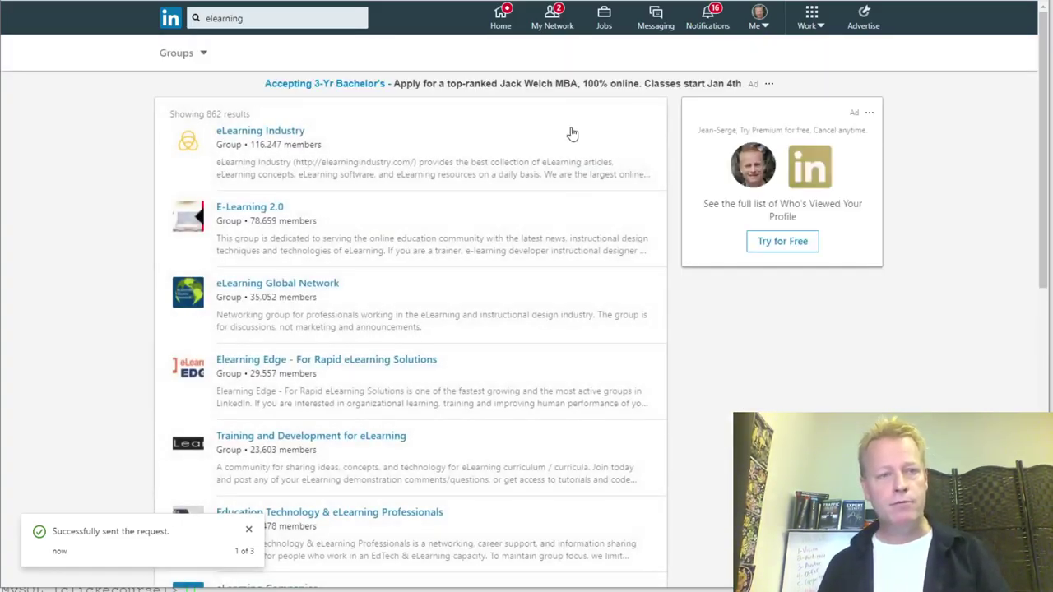
# Start a new post from the home feed with the text "this is a post"
pyautogui.click(170, 17)
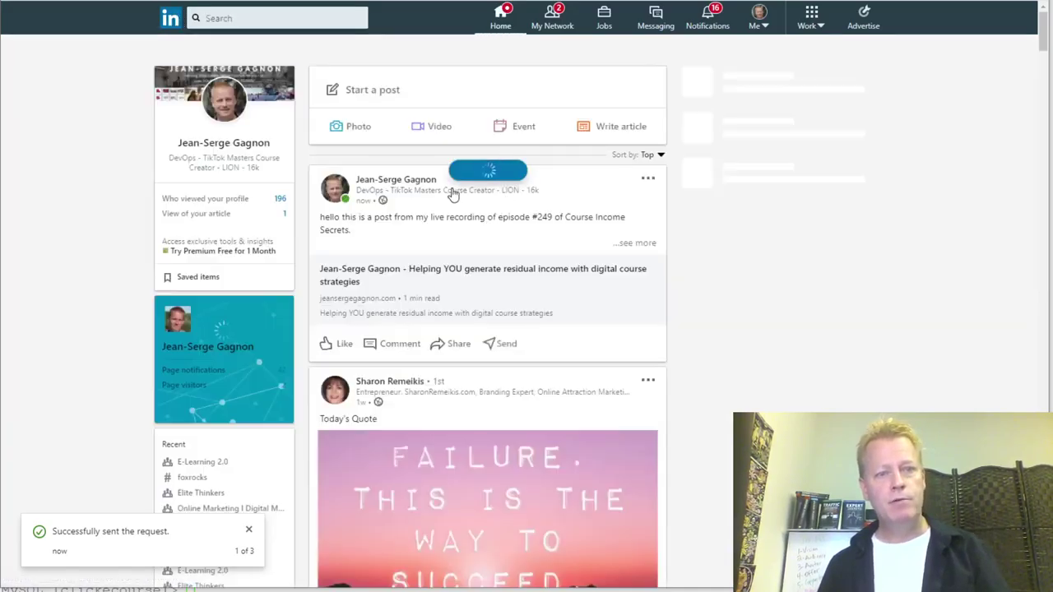
pyautogui.click(403, 92)
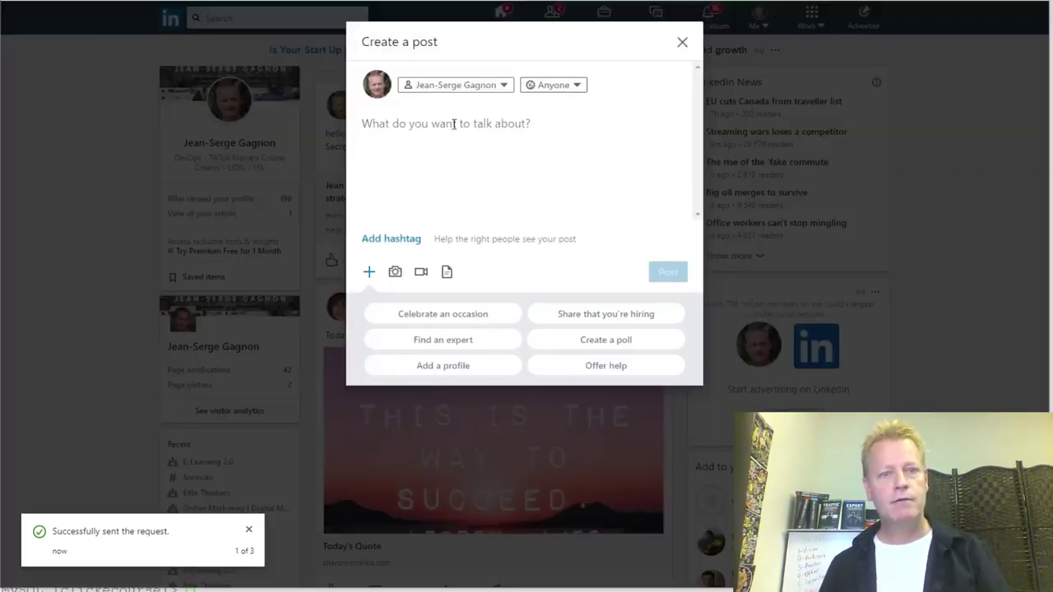
pyautogui.write('this is a post')
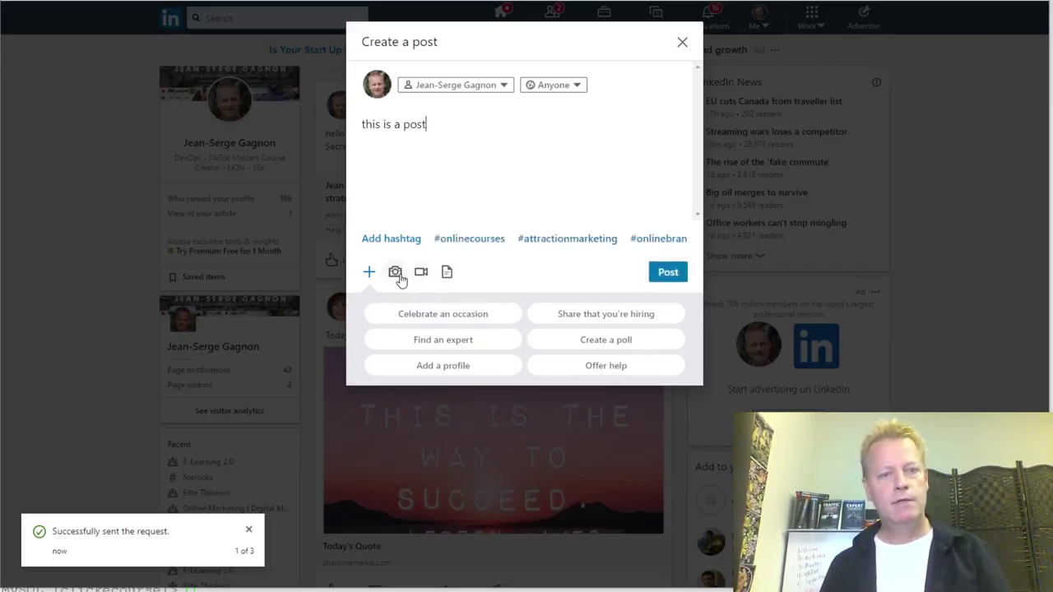
# Attach the image ad-500x400-1-2.jpg to the post
pyautogui.click(397, 273)
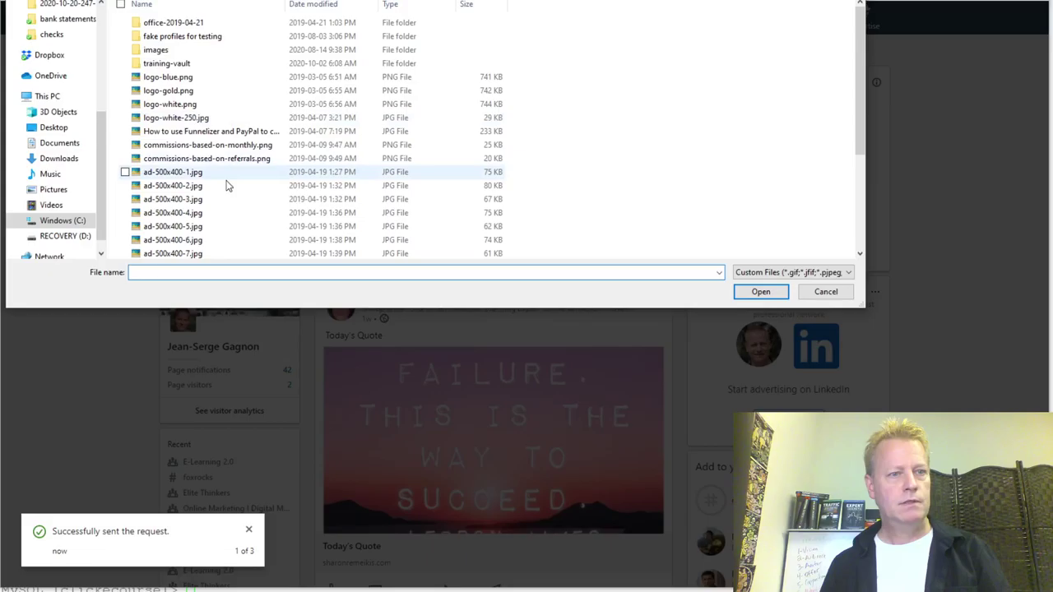
pyautogui.scroll(-4, 267, 210)
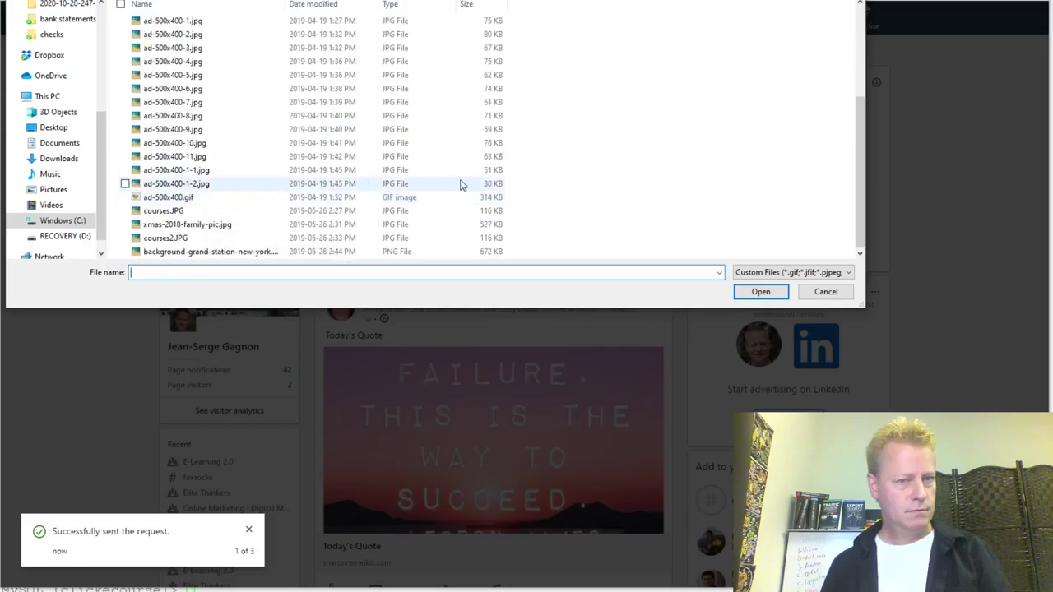
pyautogui.click(438, 185)
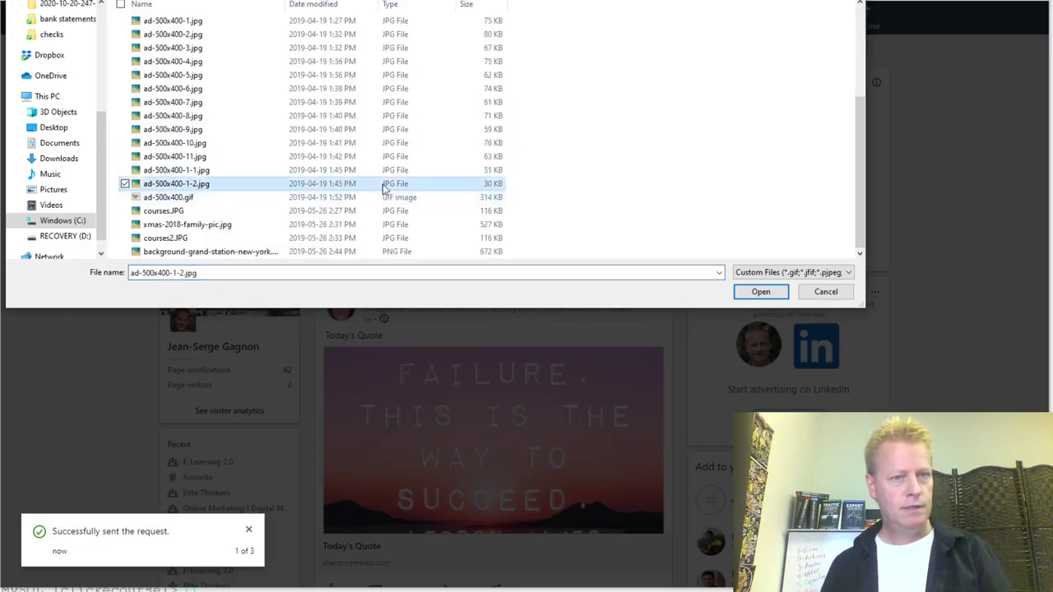
pyautogui.click(761, 292)
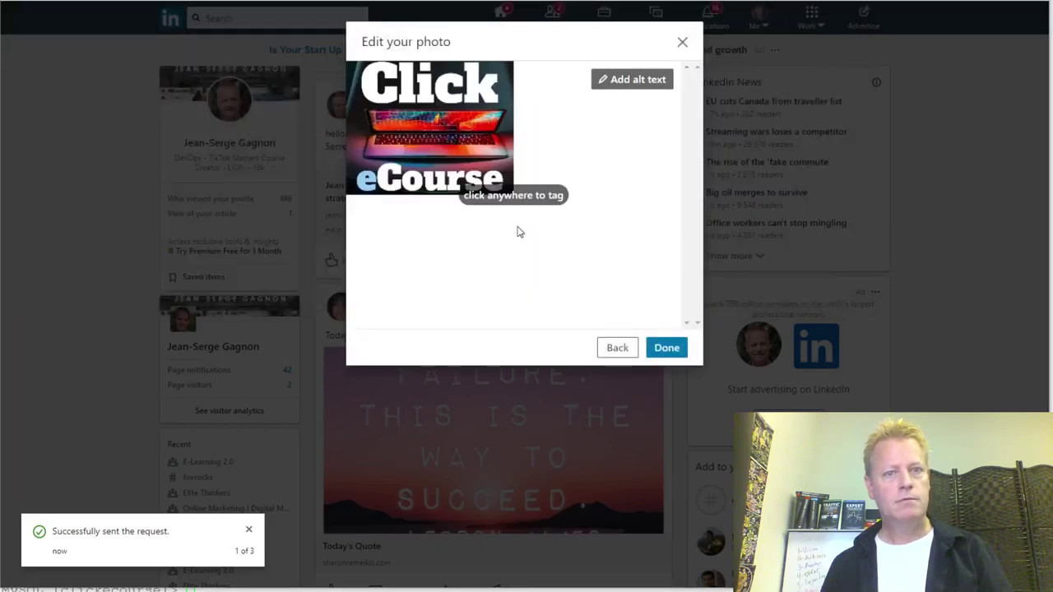
pyautogui.click(666, 348)
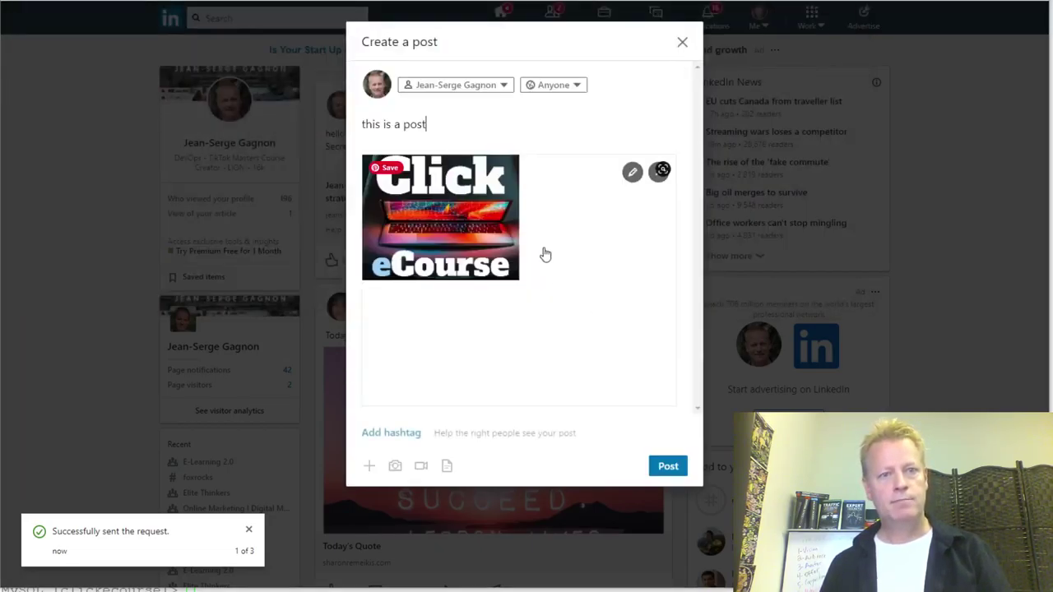
# Set the draft post's audience to the members of the Elite Thinkers group
pyautogui.click(549, 87)
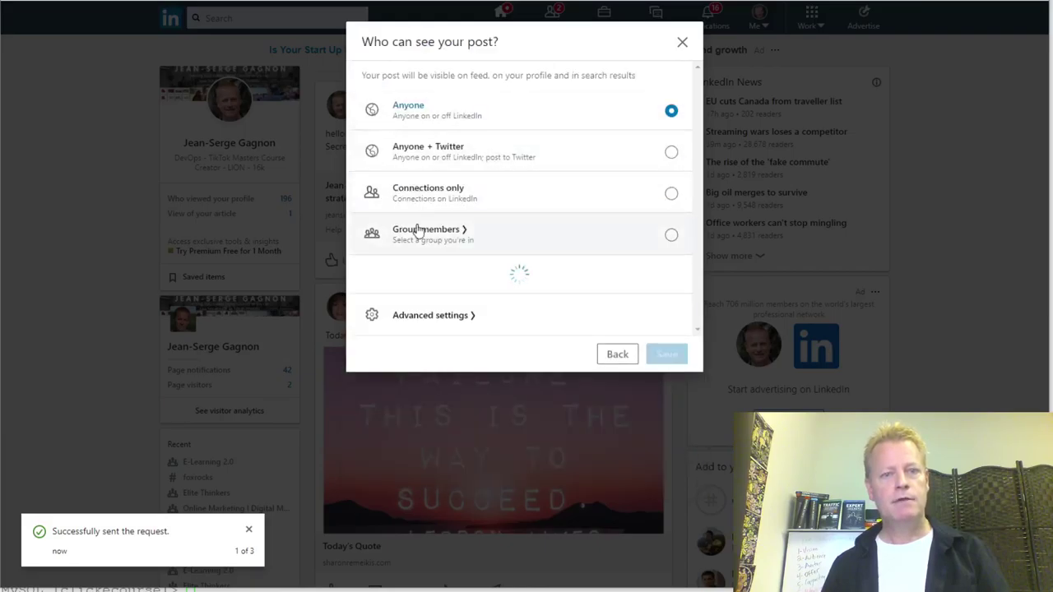
pyautogui.click(473, 235)
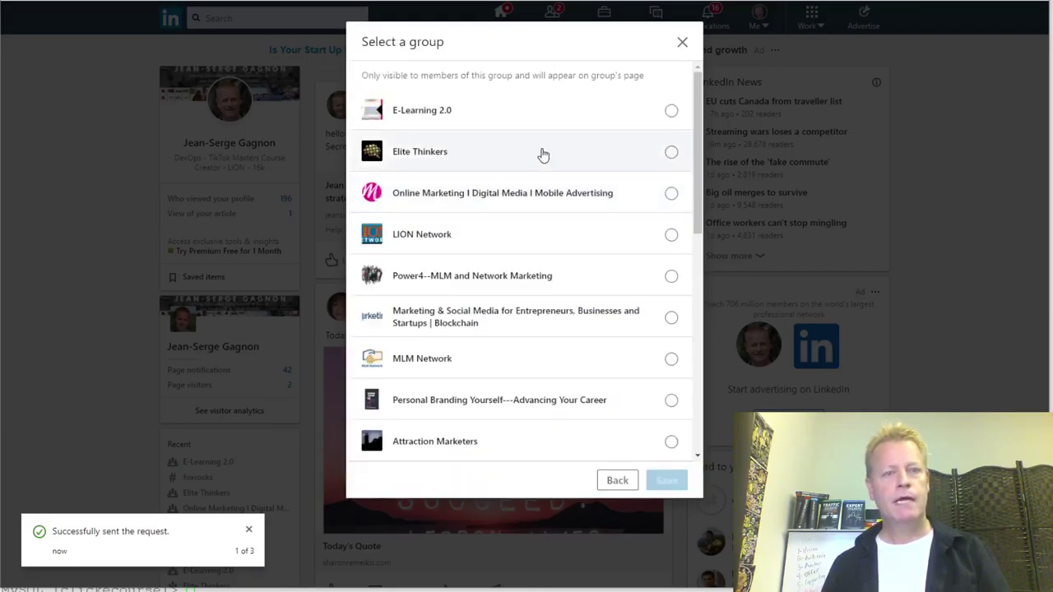
pyautogui.scroll(-2, 543, 154)
pyautogui.scroll(-2, 542, 155)
pyautogui.scroll(4, 542, 154)
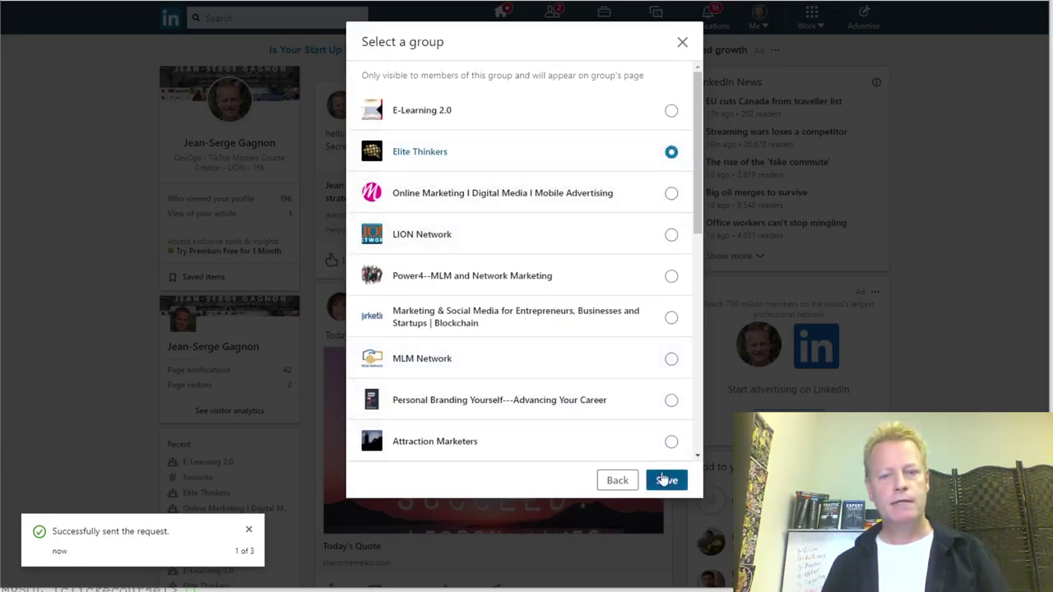
pyautogui.click(666, 481)
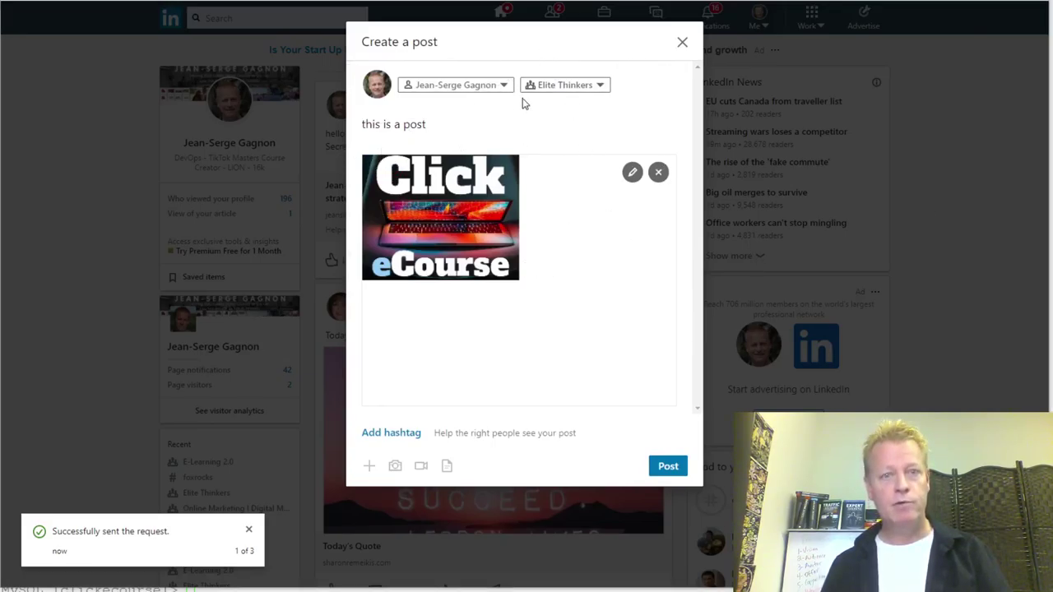
# Discard the draft post and look through the home feed
pyautogui.click(682, 42)
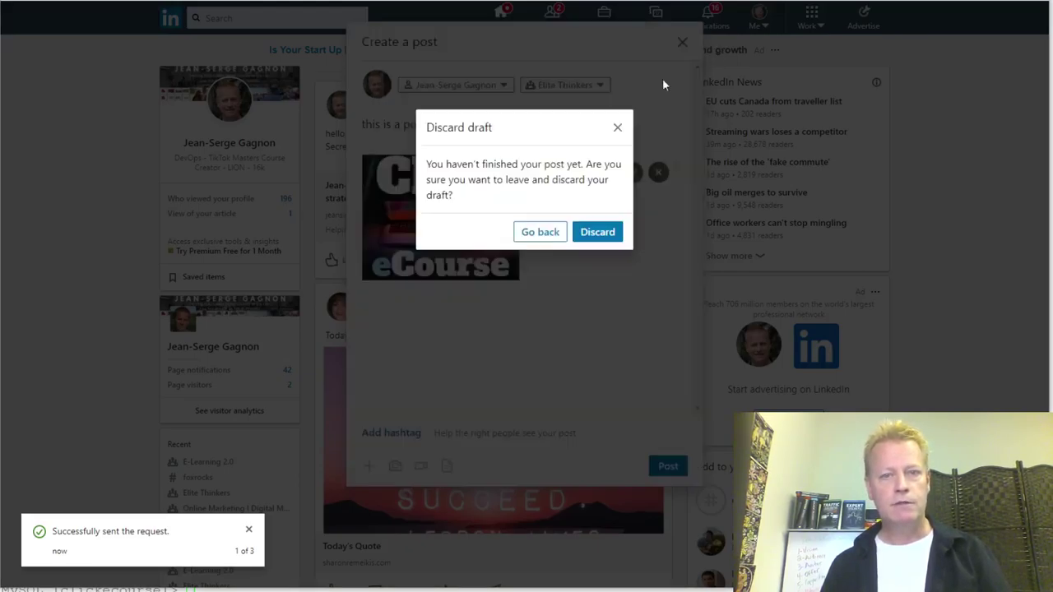
pyautogui.click(595, 232)
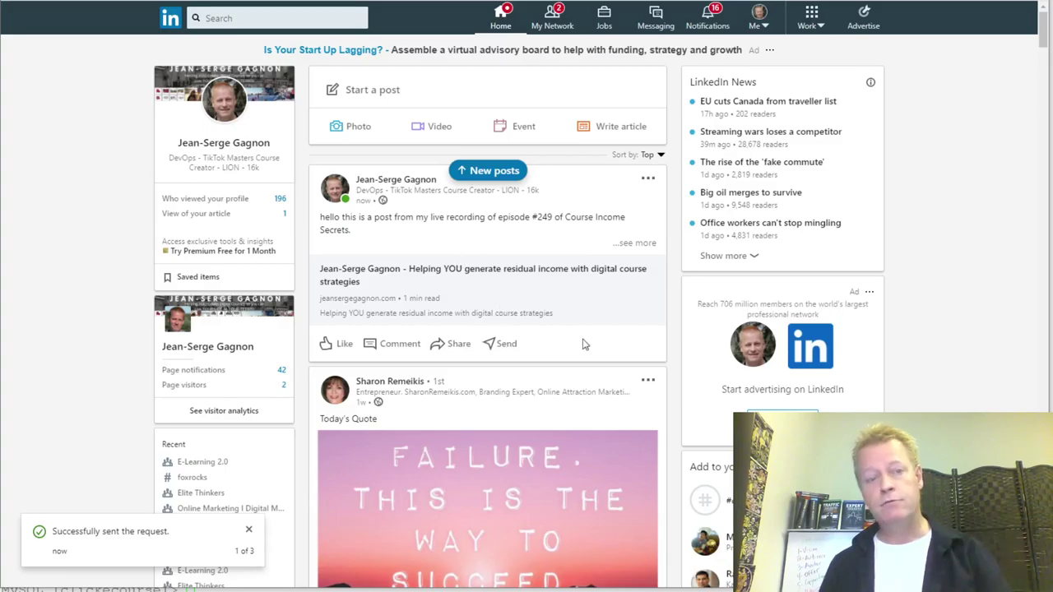
pyautogui.scroll(-5, 583, 344)
pyautogui.scroll(5, 536, 338)
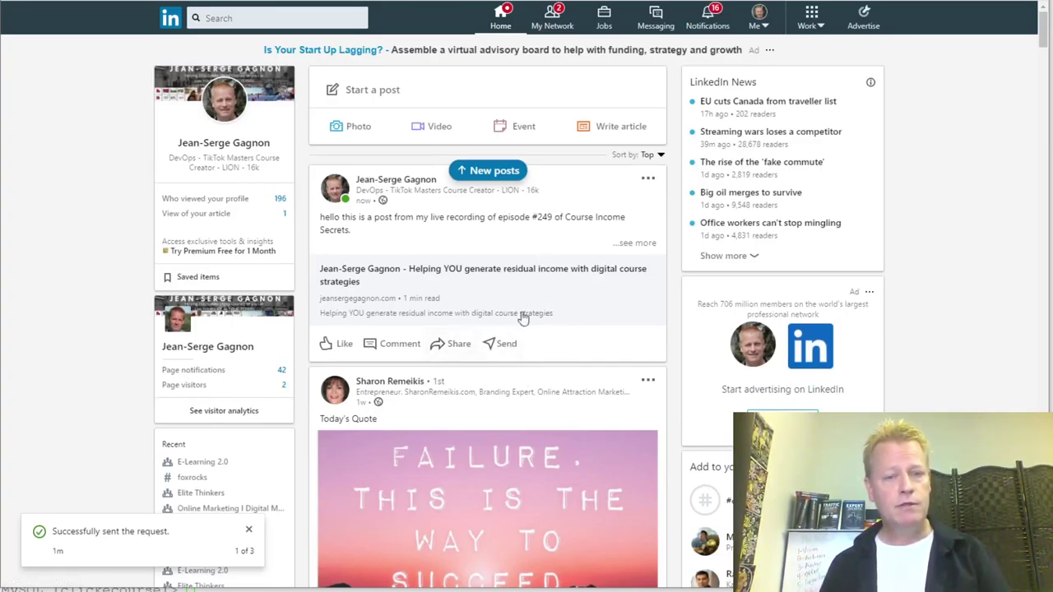
pyautogui.scroll(-12, 519, 329)
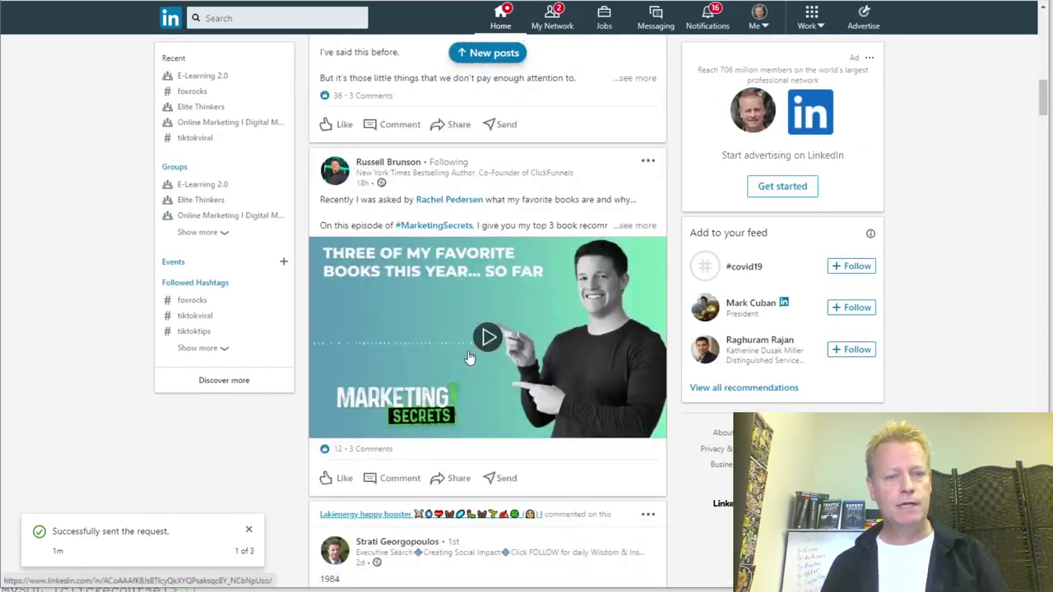
pyautogui.scroll(12, 469, 358)
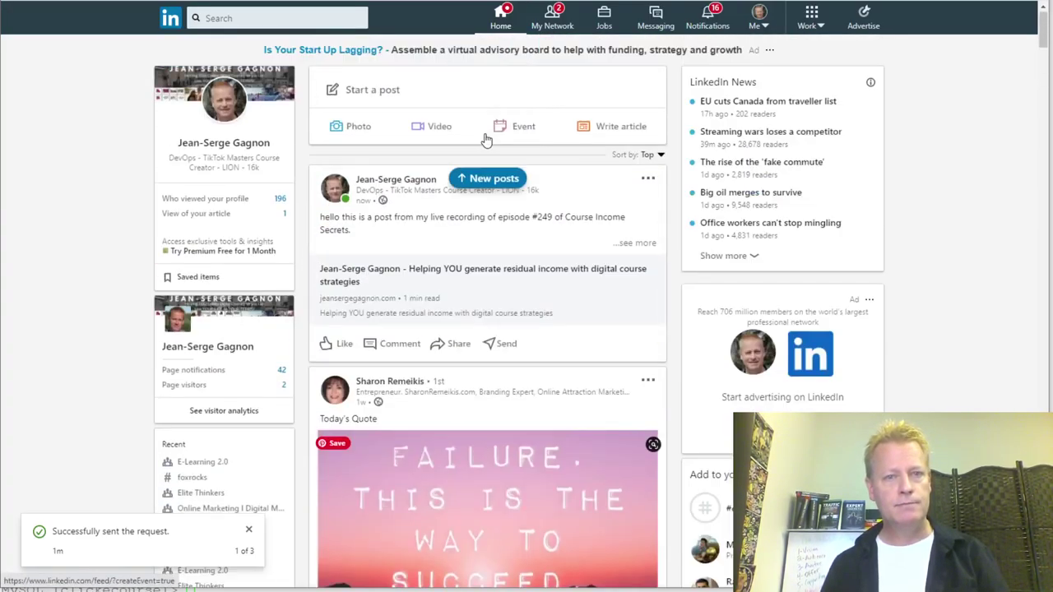
# Open the Course Income Secrets #248 video post from the Posts section of the profile's own activity
pyautogui.click(758, 20)
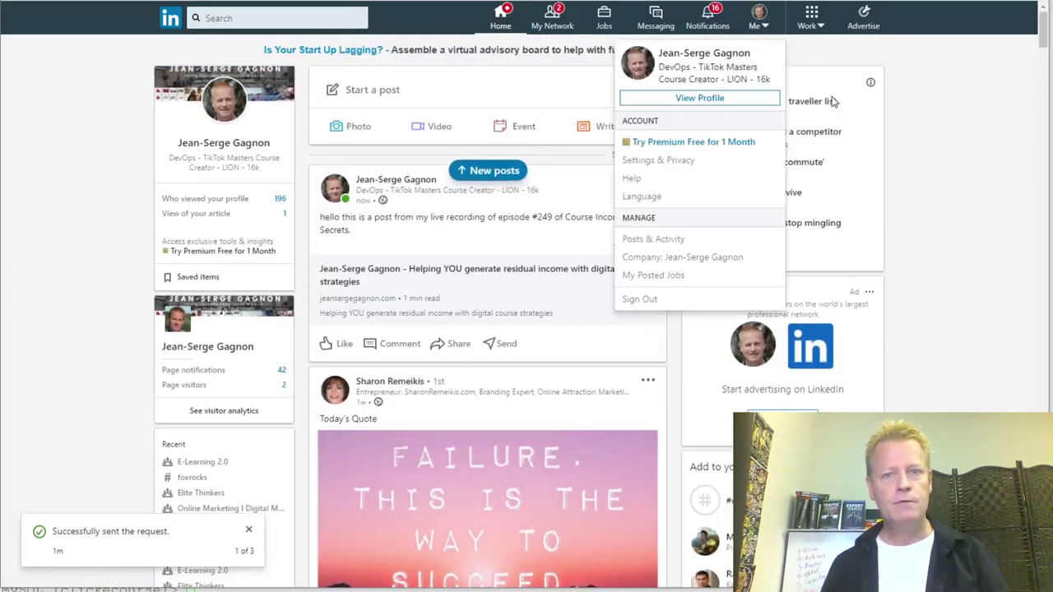
pyautogui.click(674, 238)
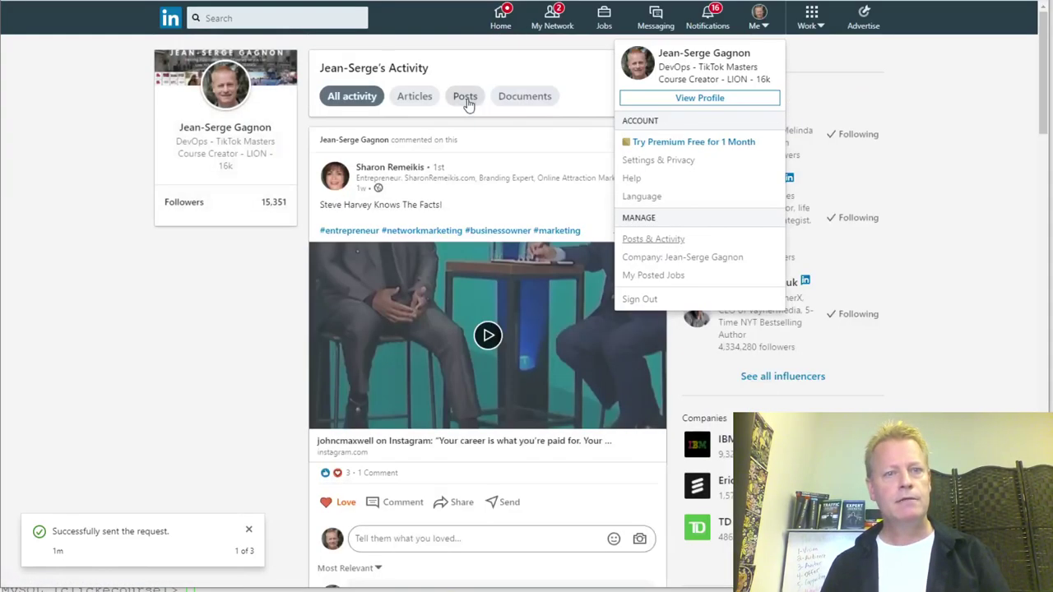
pyautogui.click(465, 98)
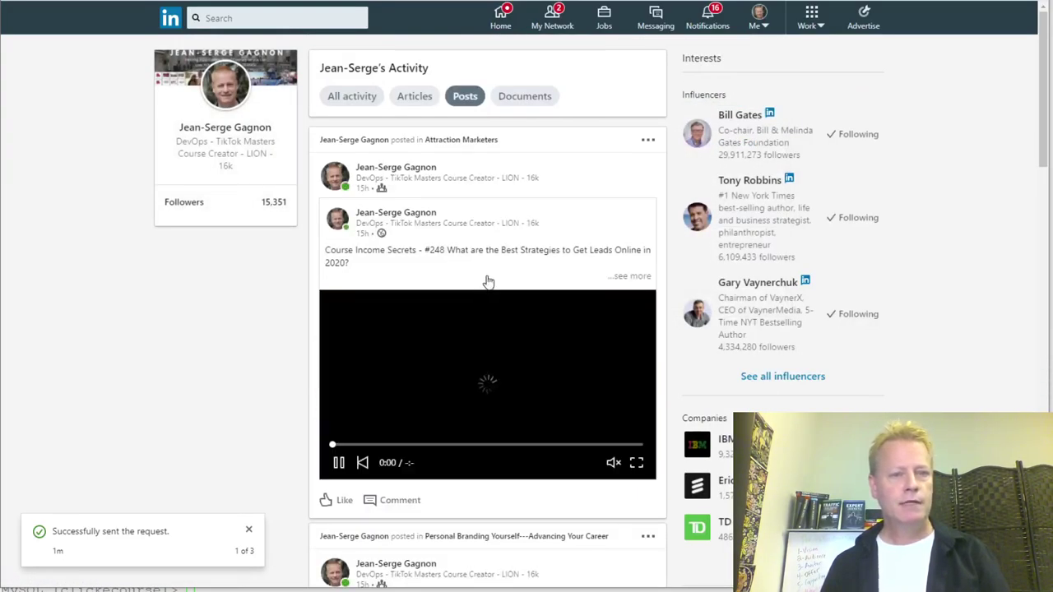
pyautogui.click(553, 288)
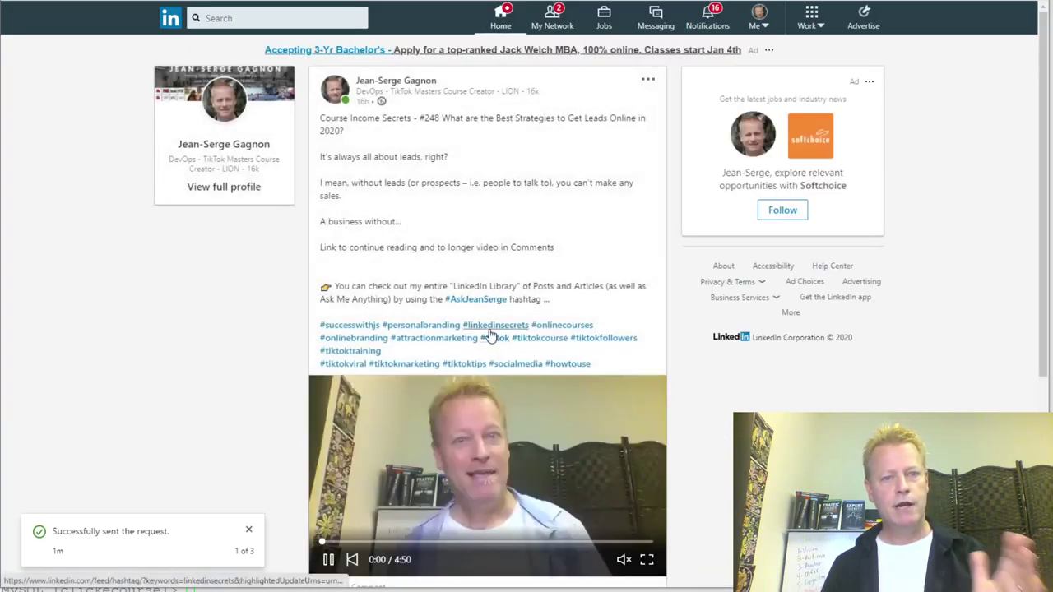
# Start sharing the #248 video post with the LION Network group, dismissing the notifications, and close the share without posting
pyautogui.scroll(-3, 490, 333)
pyautogui.click(452, 423)
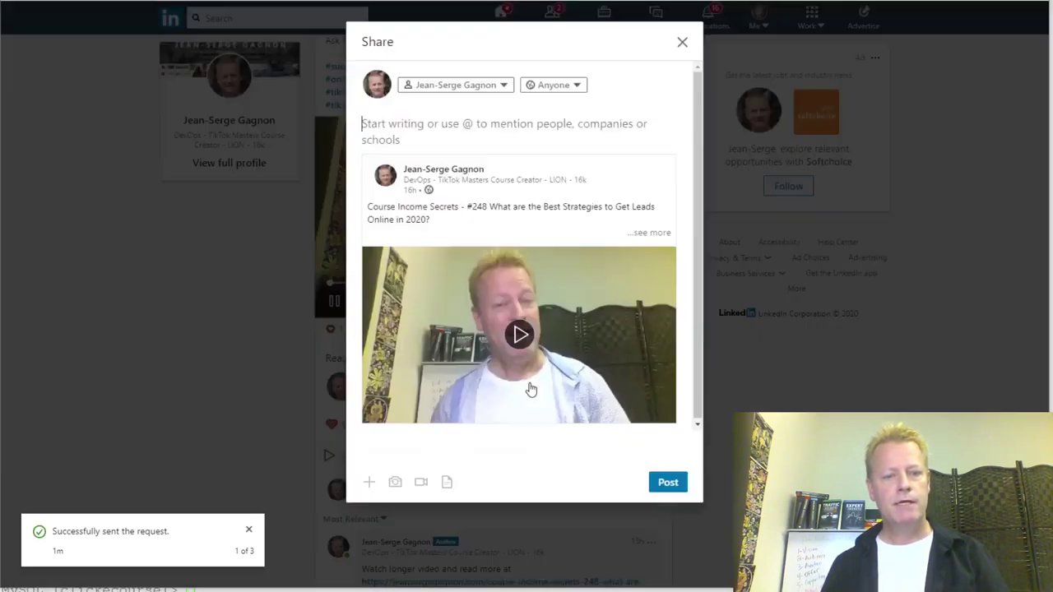
pyautogui.click(248, 530)
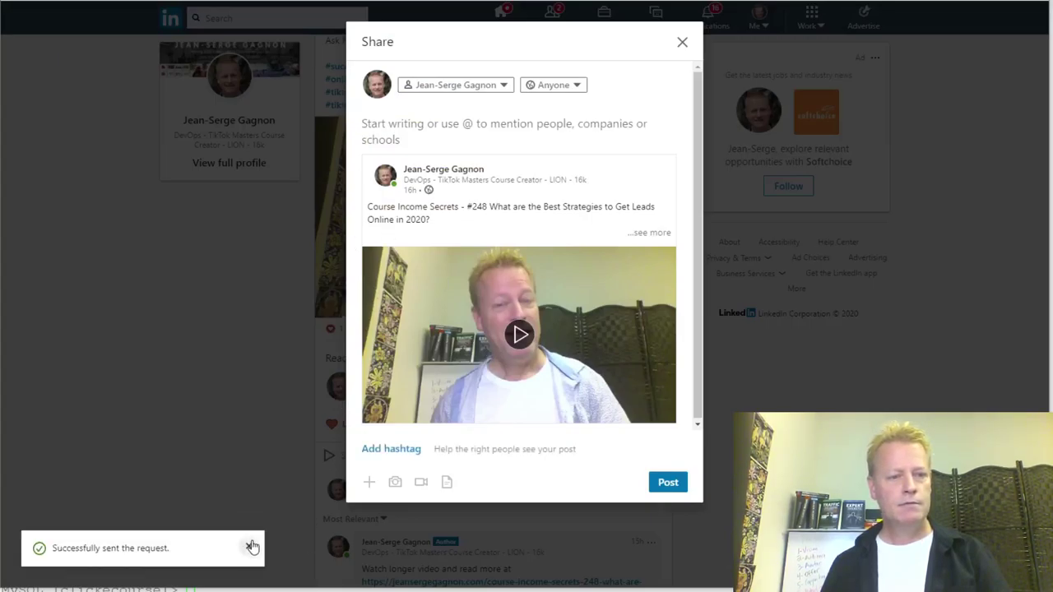
pyautogui.click(251, 546)
pyautogui.click(553, 85)
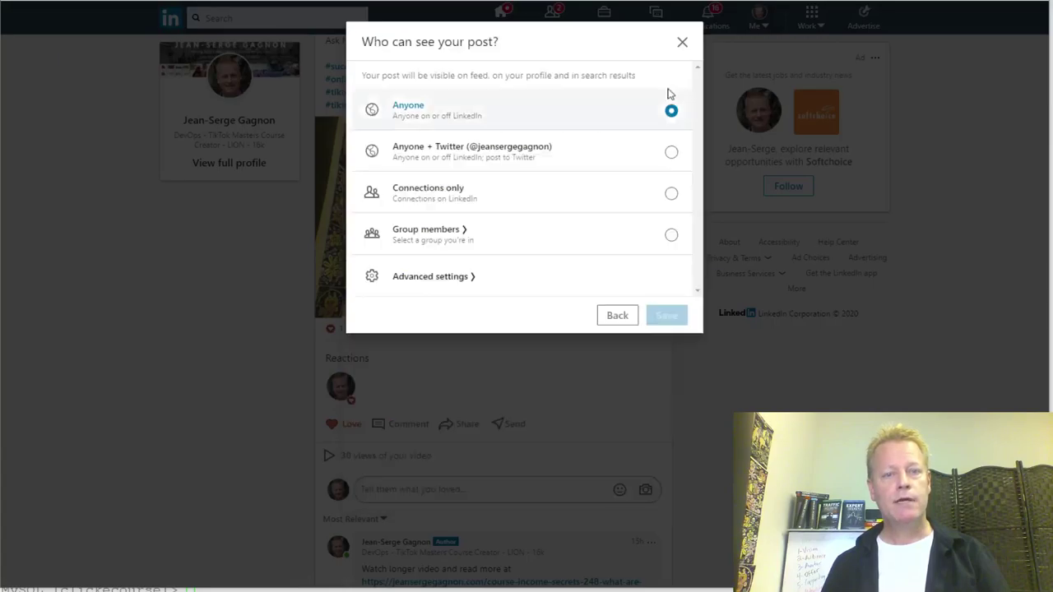
pyautogui.click(486, 235)
pyautogui.click(581, 244)
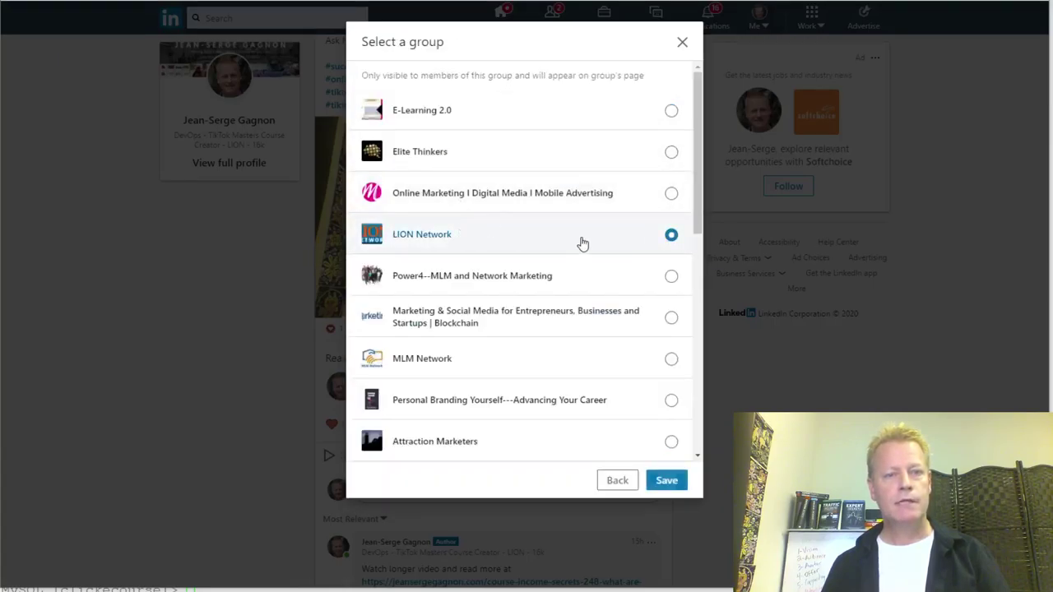
pyautogui.click(676, 480)
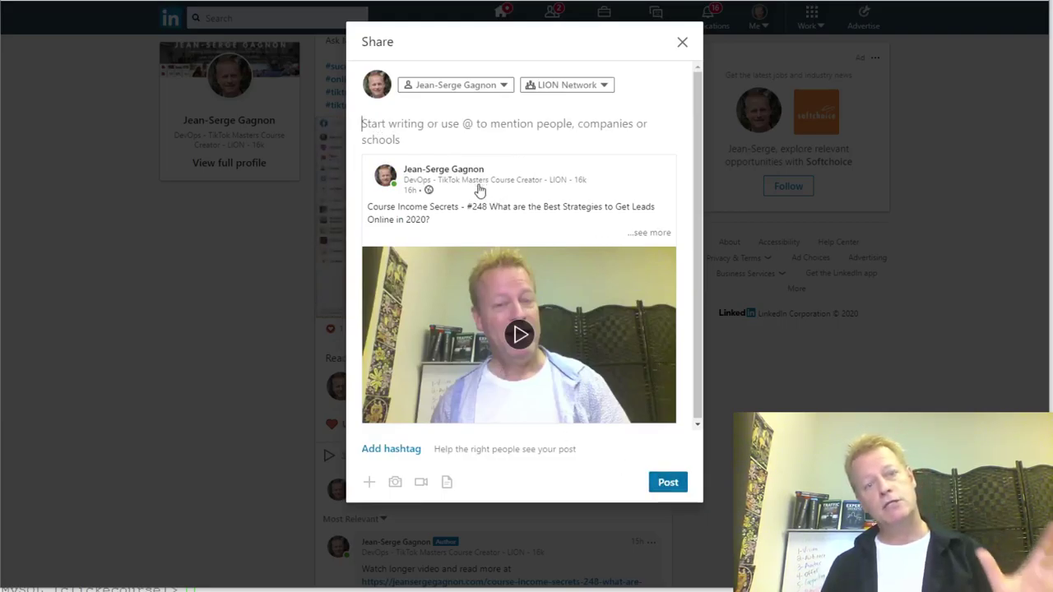
pyautogui.click(682, 41)
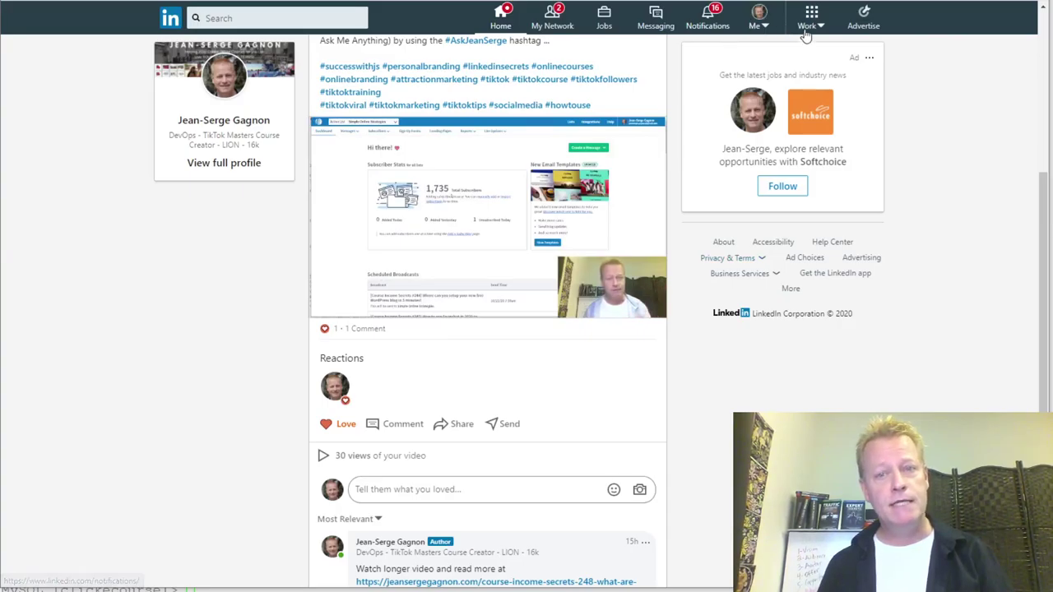
# Return to the LinkedIn home feed
pyautogui.click(170, 19)
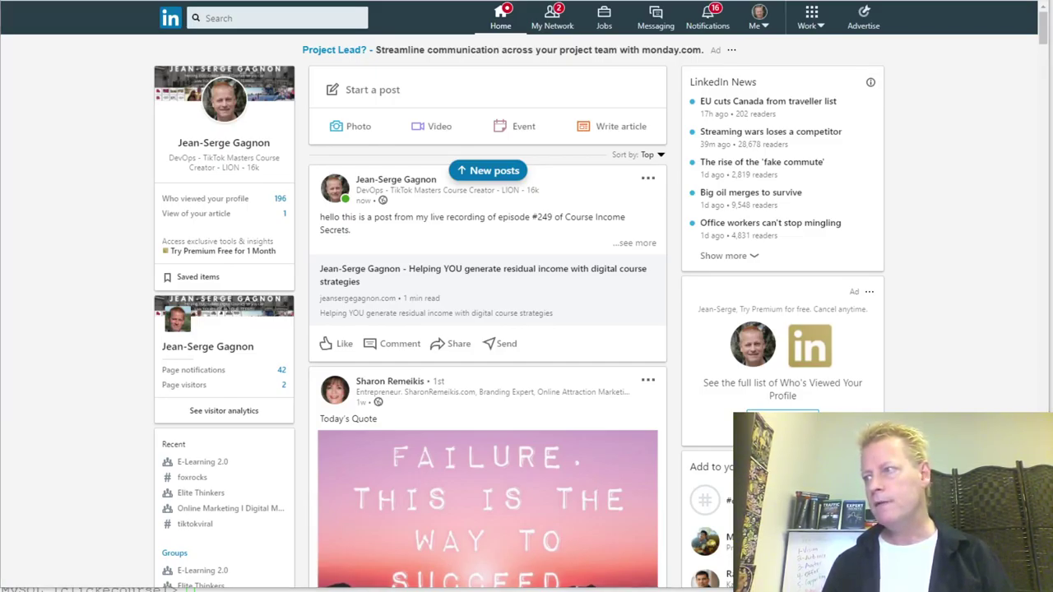
pyautogui.hotkey('alt', 'Tab')
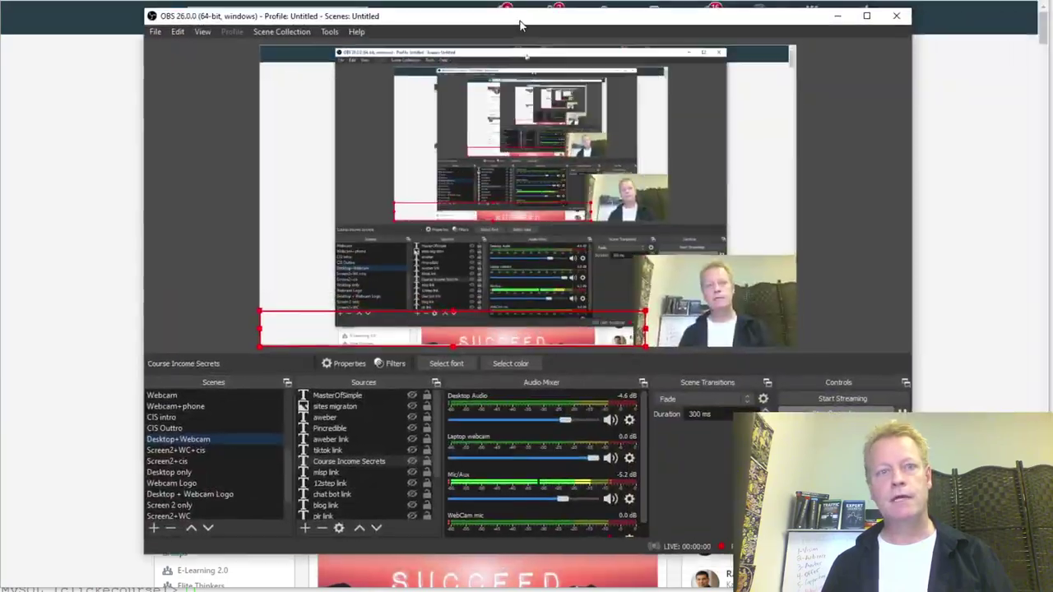
pyautogui.hotkey('alt', 'Tab')
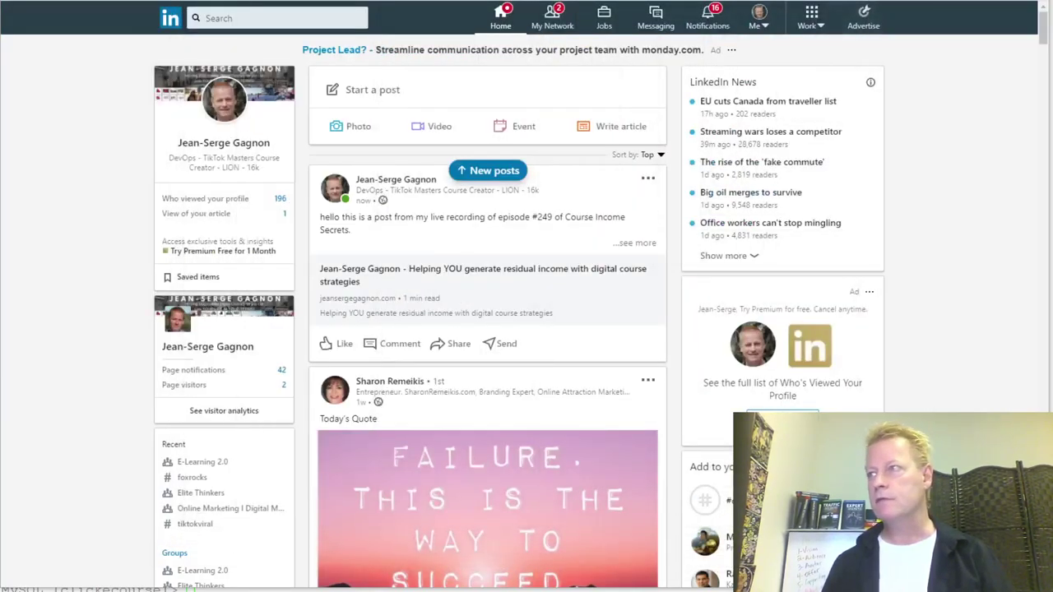
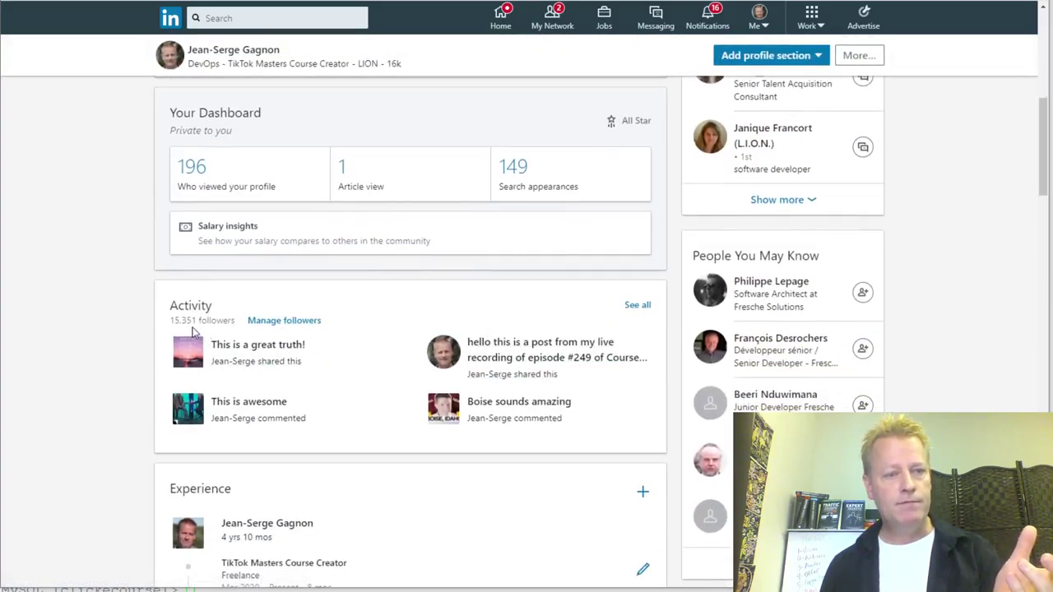
# Highlight the follower count in the profile's Activity section and look over the rest of the profile
pyautogui.moveTo(175, 323); pyautogui.dragTo(209, 321)
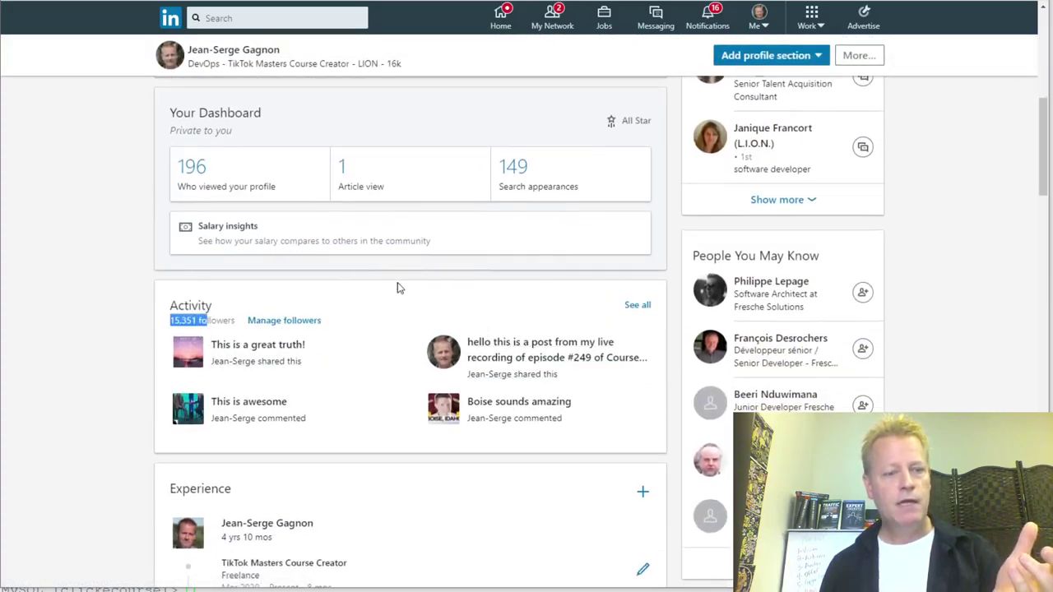
pyautogui.scroll(-3, 397, 288)
pyautogui.scroll(8, 397, 287)
pyautogui.scroll(1, 397, 287)
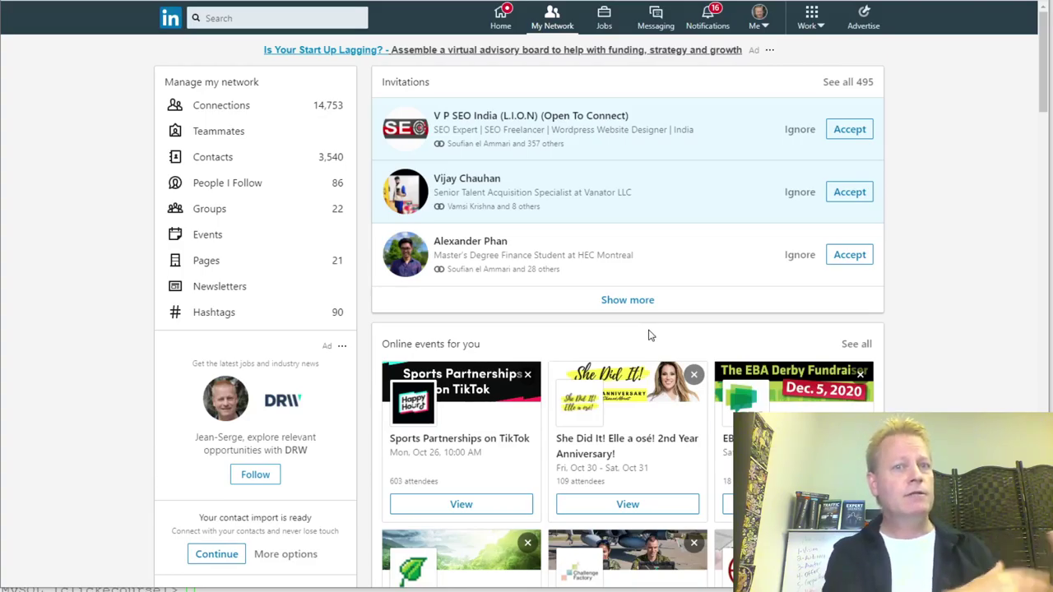
# Search LinkedIn for "gary" and for "eric w" to compare the suggested people's connection levels
pyautogui.click(269, 23)
pyautogui.write('gary')
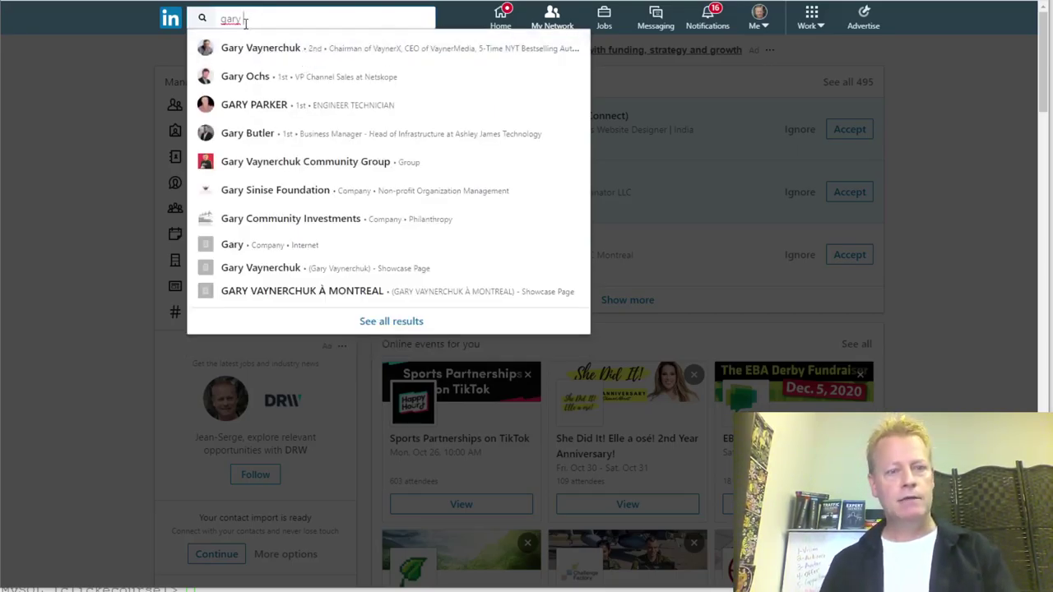
pyautogui.press('BackSpace')
pyautogui.press('BackSpace')
pyautogui.press('BackSpace')
pyautogui.press('BackSpace')
pyautogui.write('eric w')
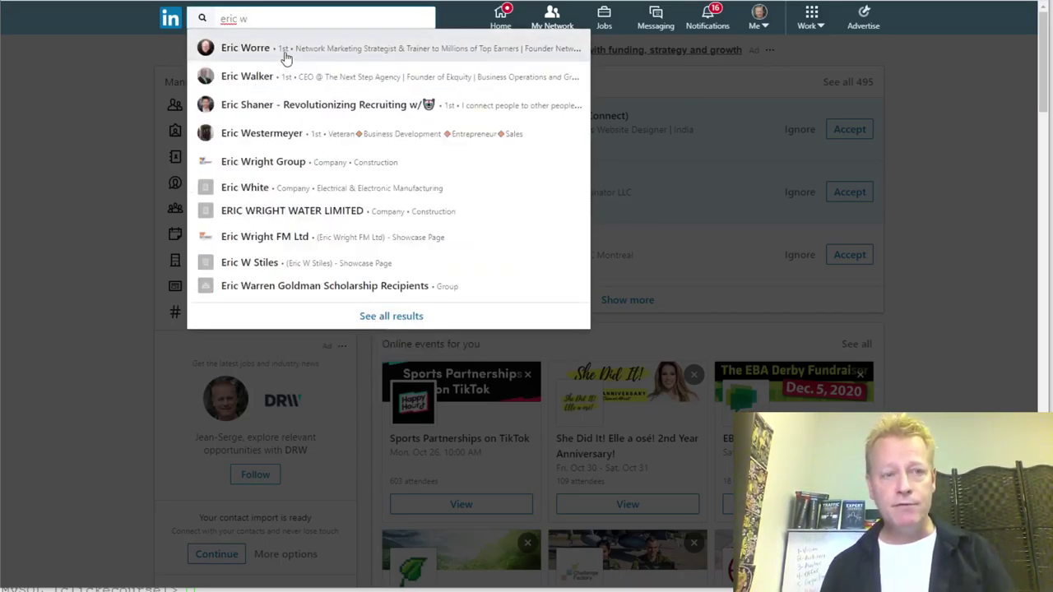
# Search for "dan lok" and for "tony robb" to check their connection levels in the suggestions
pyautogui.moveTo(268, 18); pyautogui.dragTo(216, 33)
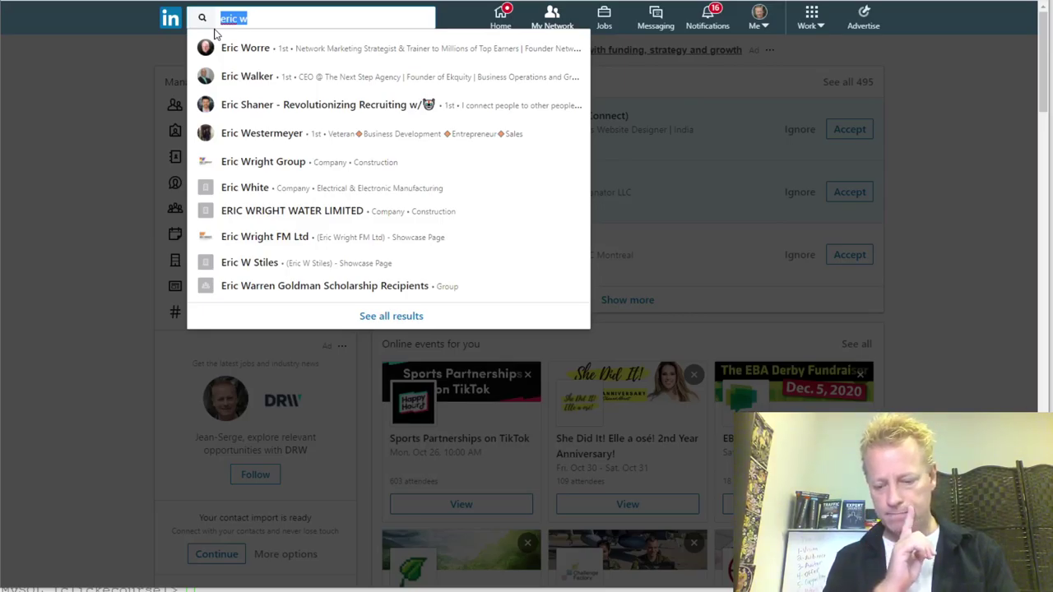
pyautogui.write('dan lok')
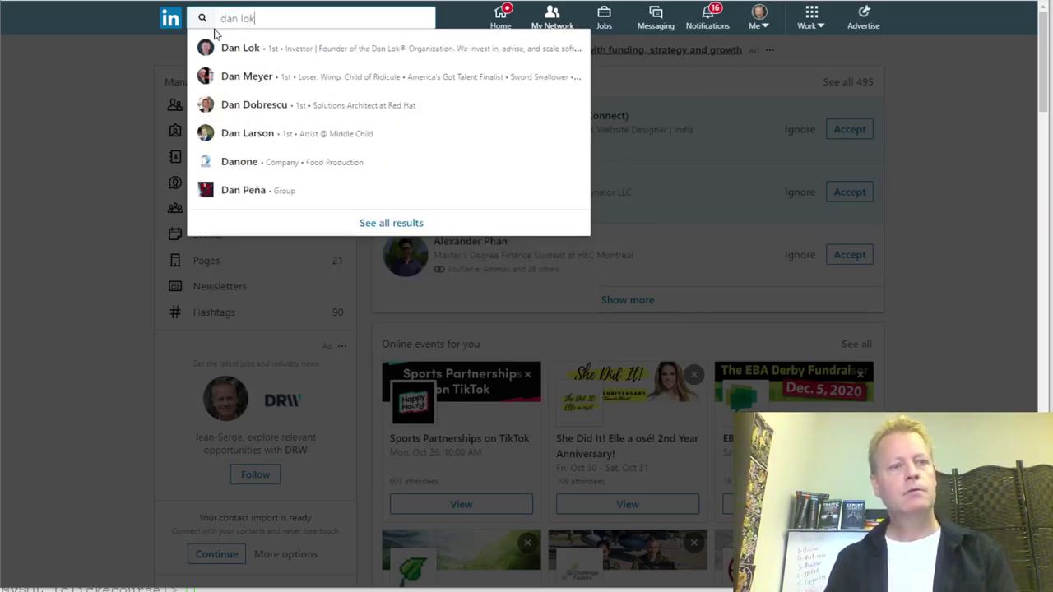
pyautogui.moveTo(268, 20); pyautogui.dragTo(201, 18)
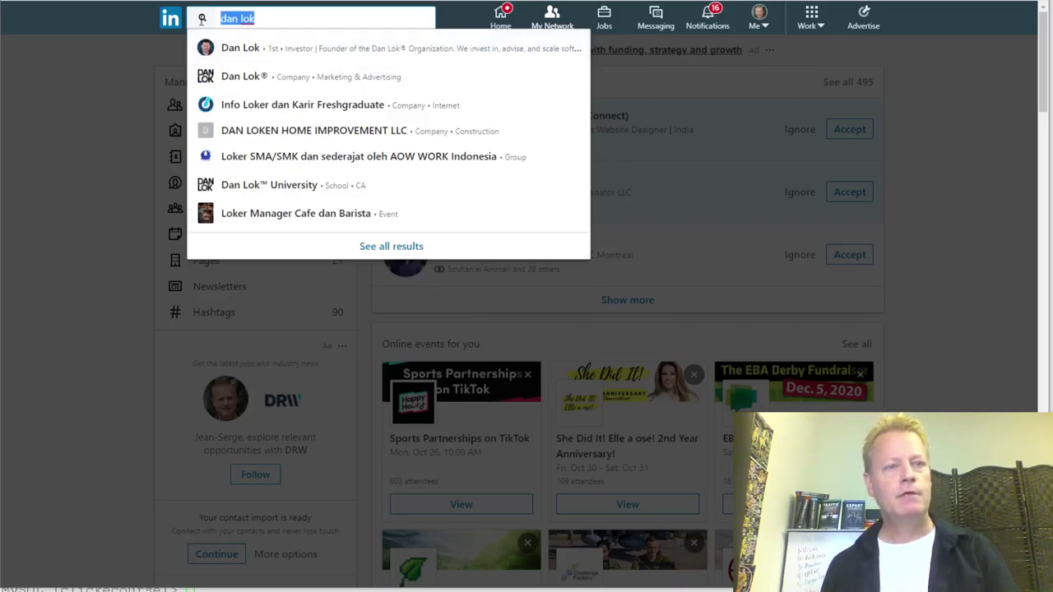
pyautogui.press('BackSpace')
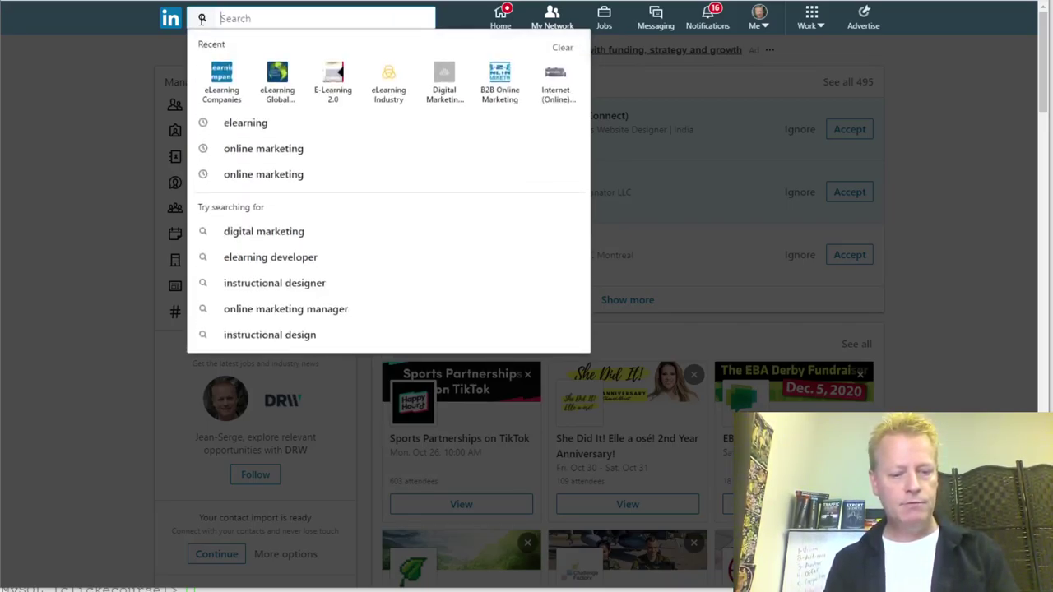
pyautogui.write('tony robb')
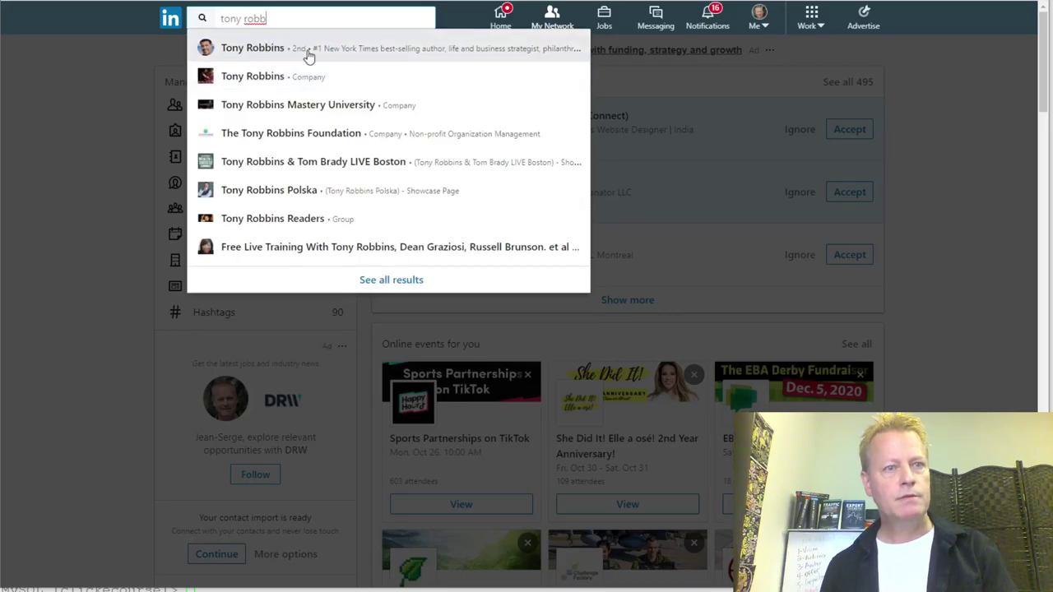
# Replace the search text with "russell br" to check the suggested people's connection levels
pyautogui.moveTo(289, 19); pyautogui.dragTo(189, 28)
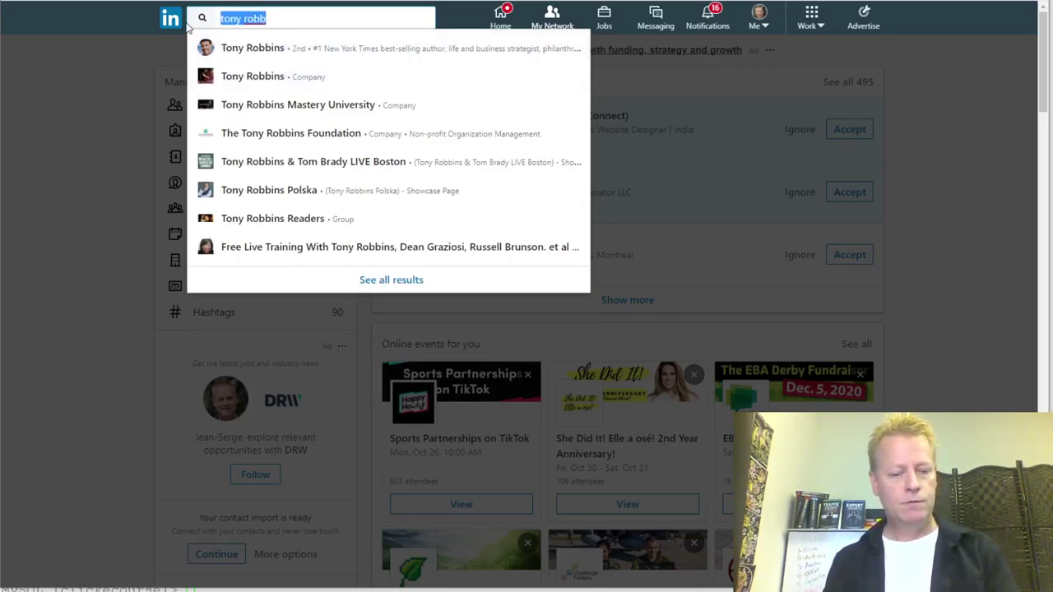
pyautogui.write('russ')
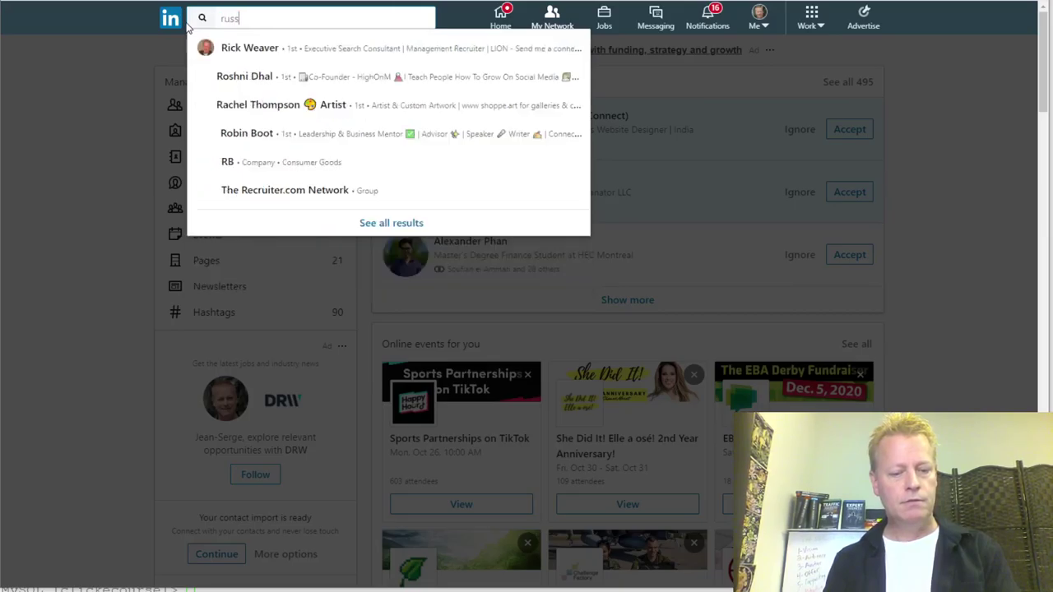
pyautogui.write('ell br')
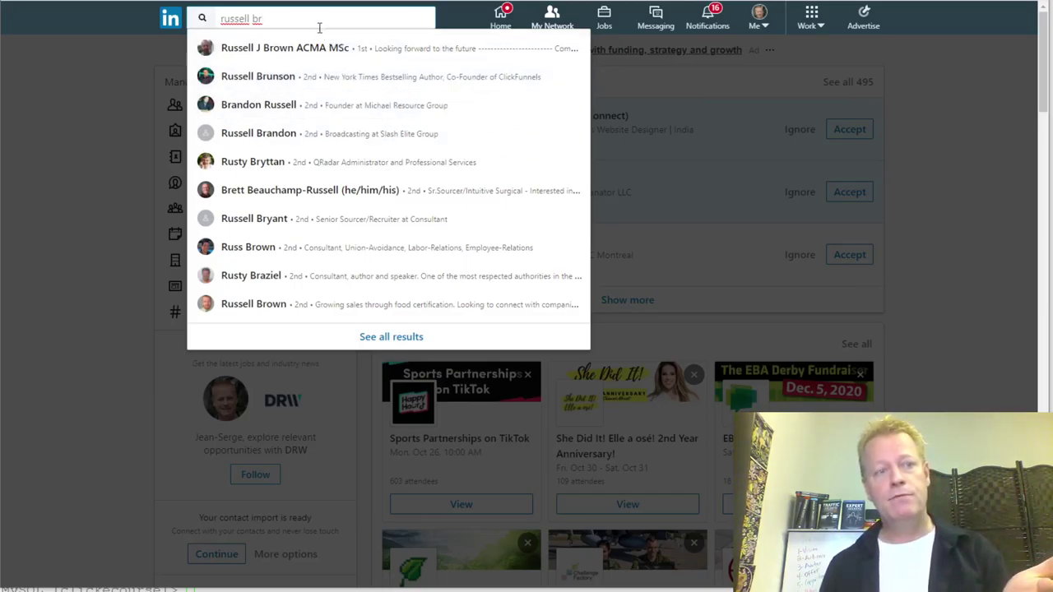
# Clear "russell br" from the search, close its suggestions and reopen the empty search box
pyautogui.moveTo(268, 18); pyautogui.dragTo(198, 28)
pyautogui.press('BackSpace')
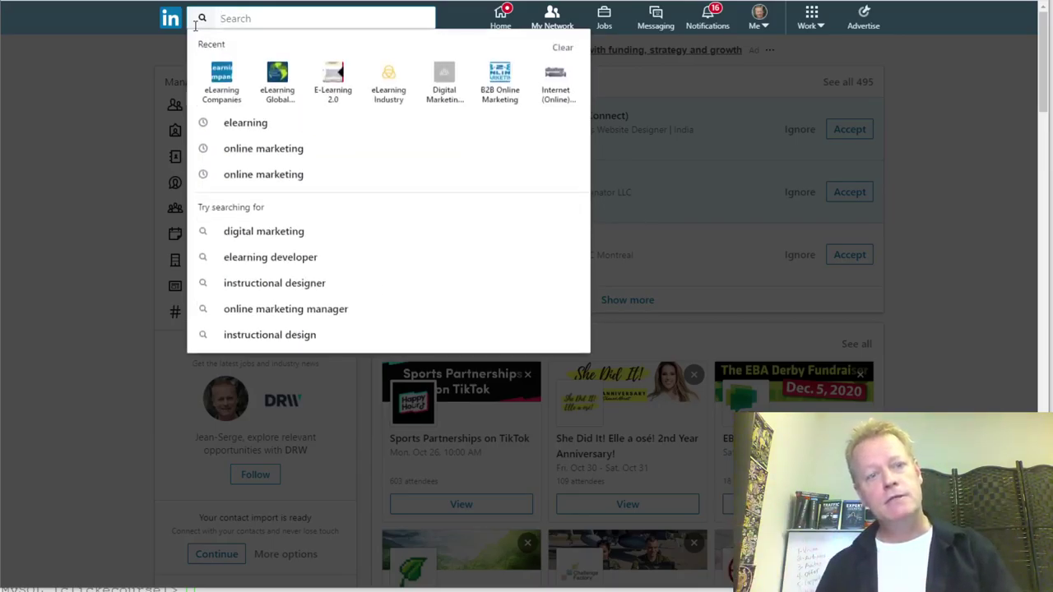
pyautogui.click(954, 138)
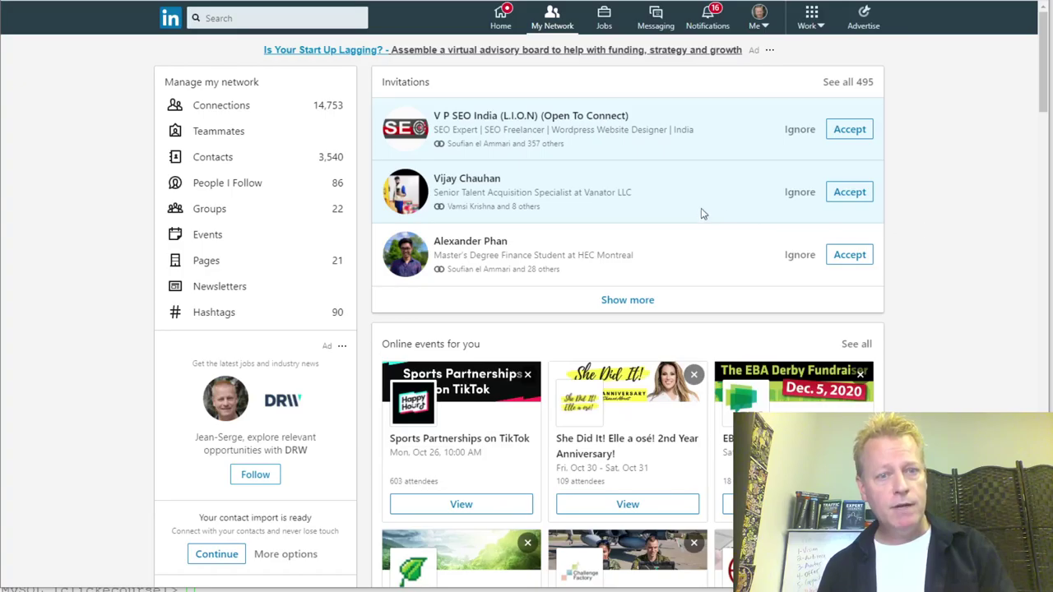
pyautogui.click(264, 18)
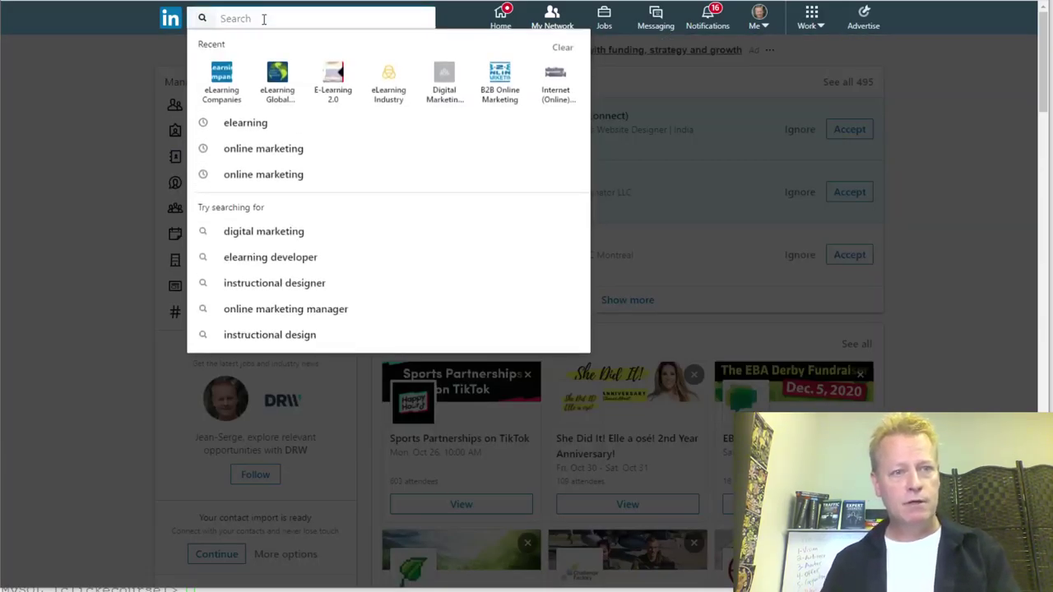
pyautogui.write('gary')
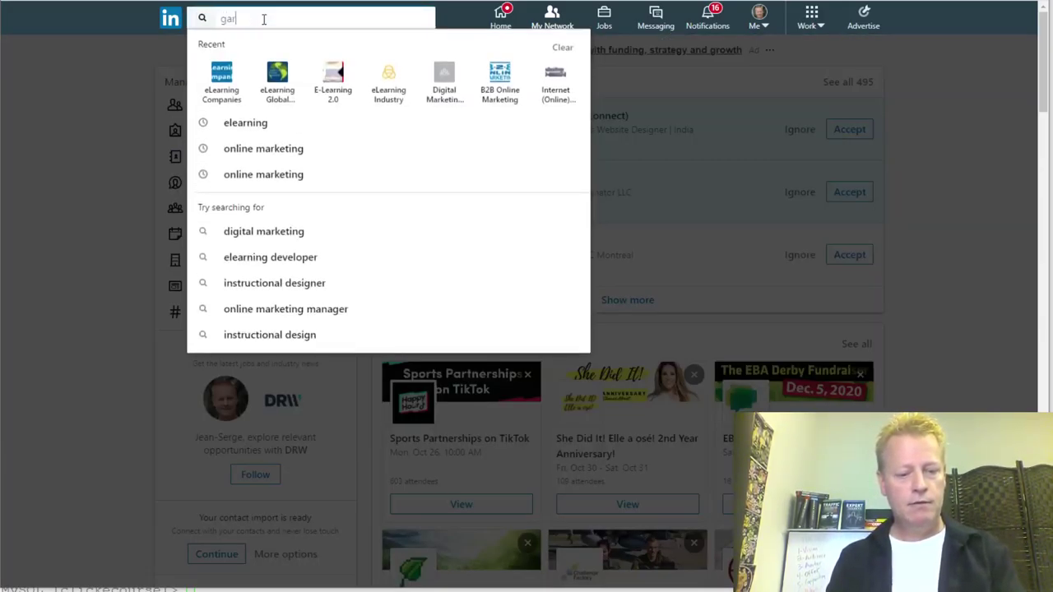
pyautogui.press('BackSpace')
pyautogui.press('BackSpace')
pyautogui.press('BackSpace')
pyautogui.press('BackSpace')
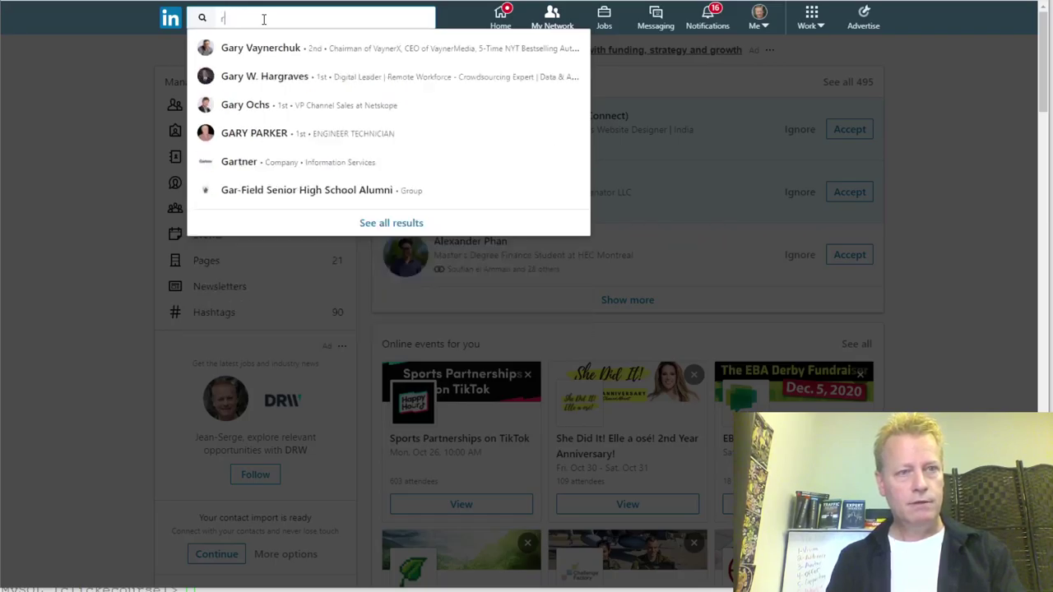
pyautogui.write('russel br')
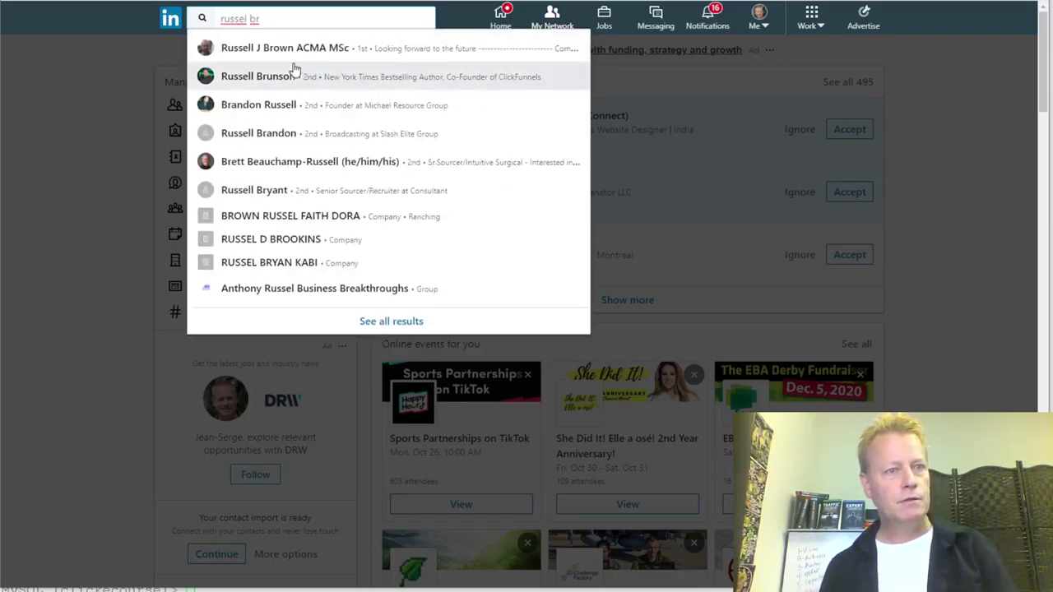
pyautogui.click(278, 74)
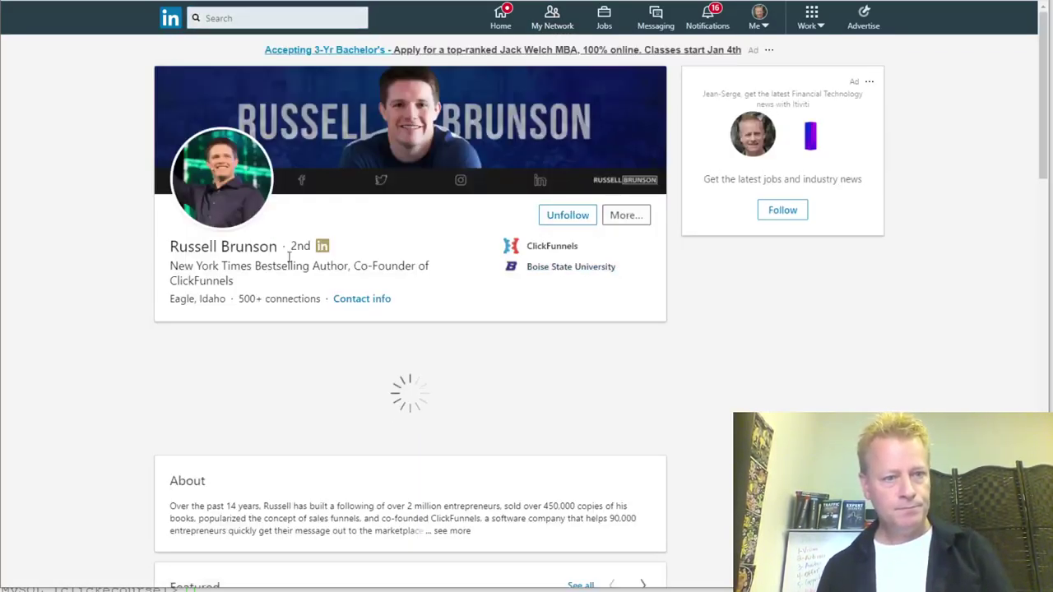
pyautogui.click(641, 220)
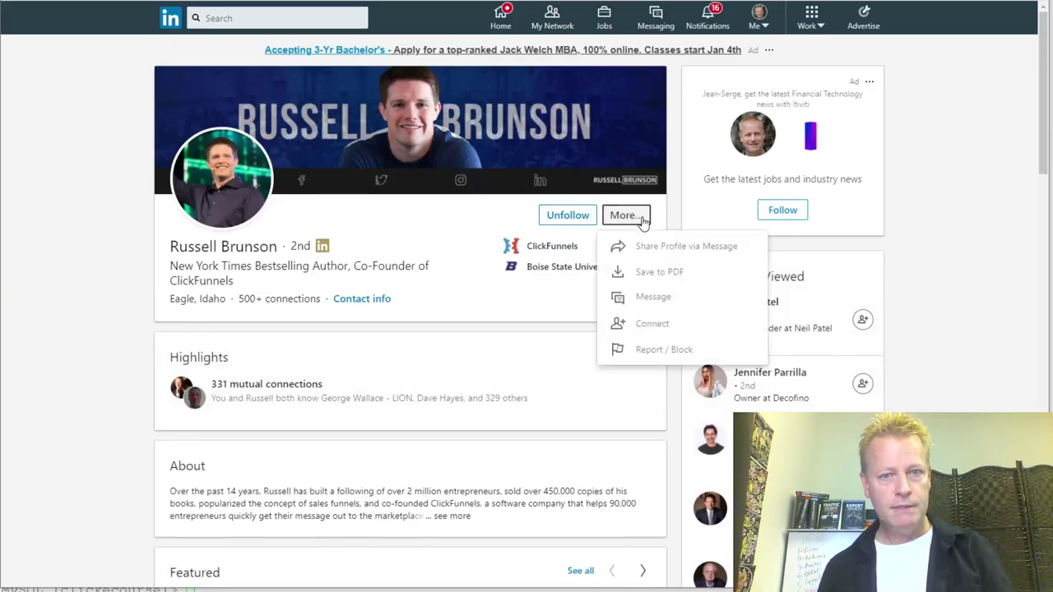
pyautogui.click(650, 324)
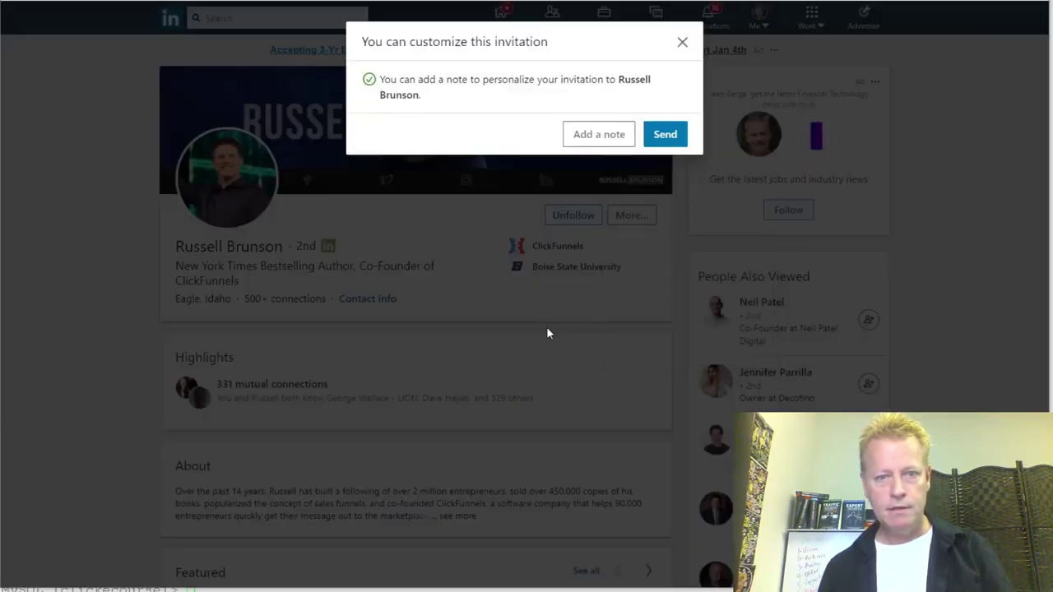
pyautogui.click(600, 135)
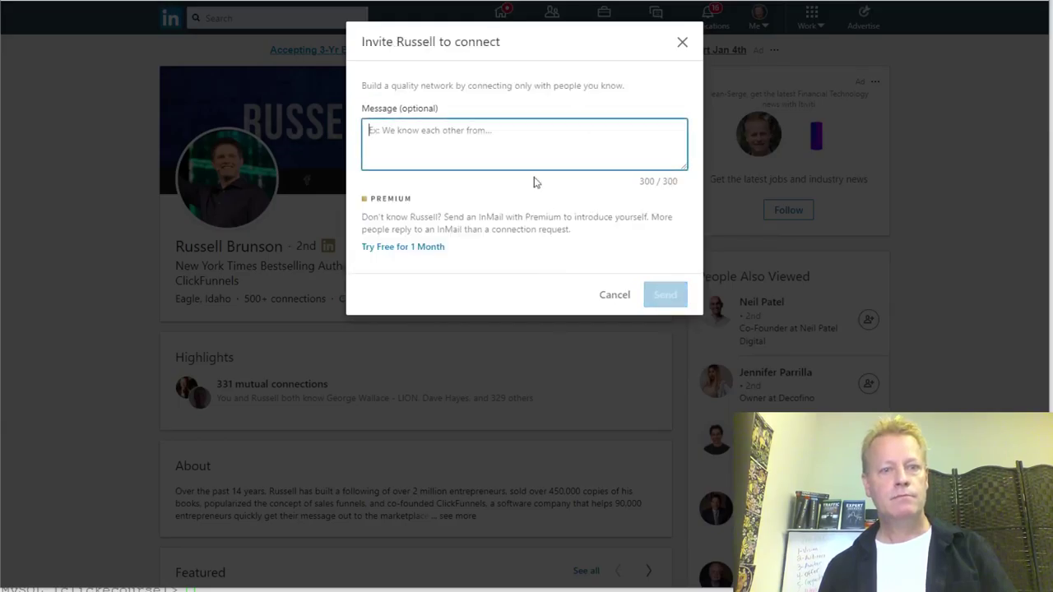
# Send the invitation with the note "Hey Russell, always appreciate your content. Crazy year we are in eh? Hope it's ok to connect here too"
pyautogui.write('Hey Russell, always app')
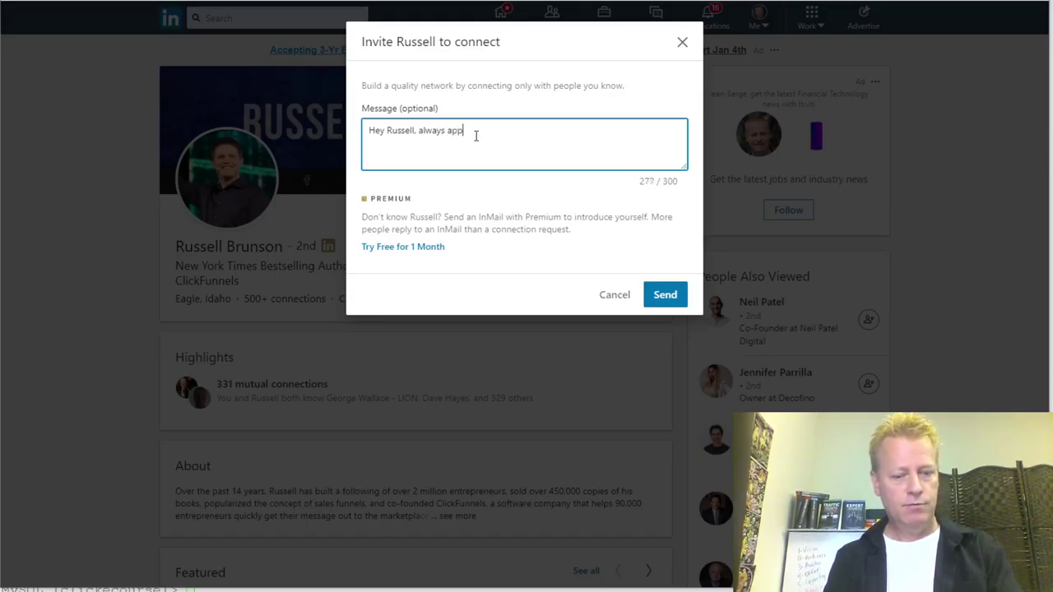
pyautogui.write('ontent.')
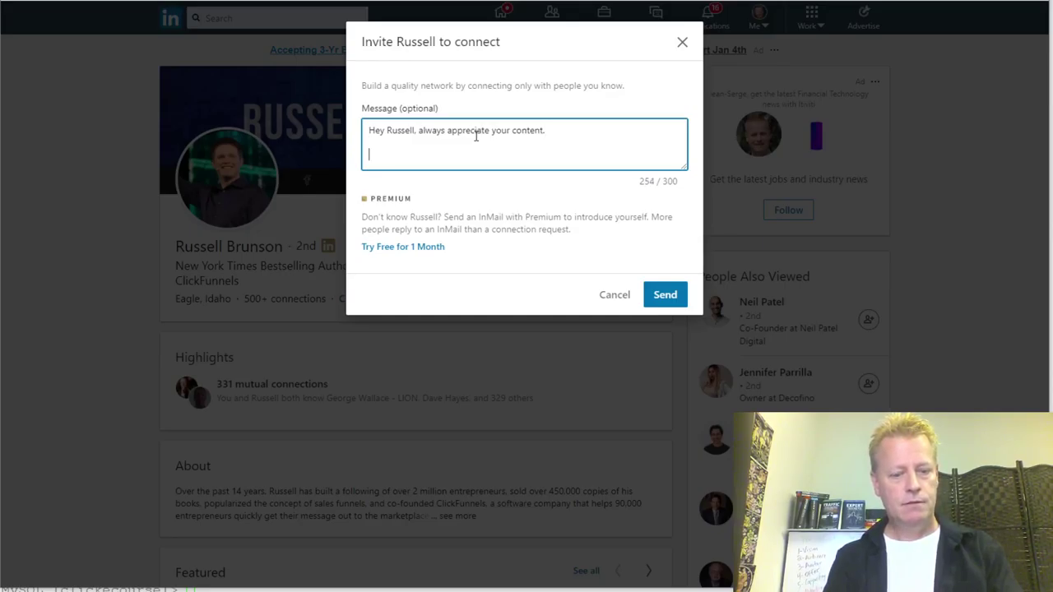
pyautogui.write('Craz')
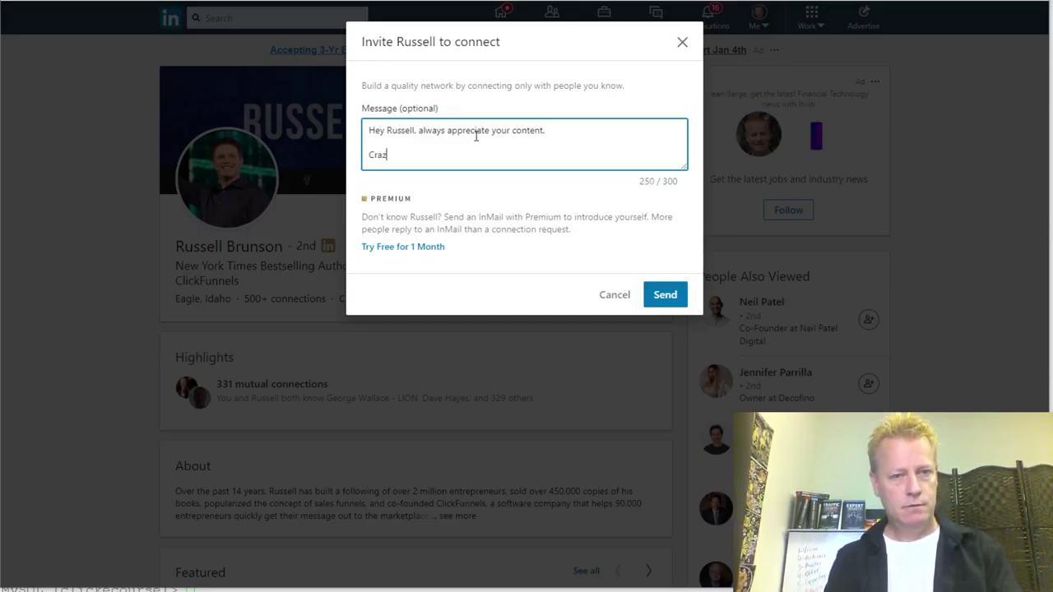
pyautogui.write('y year we are')
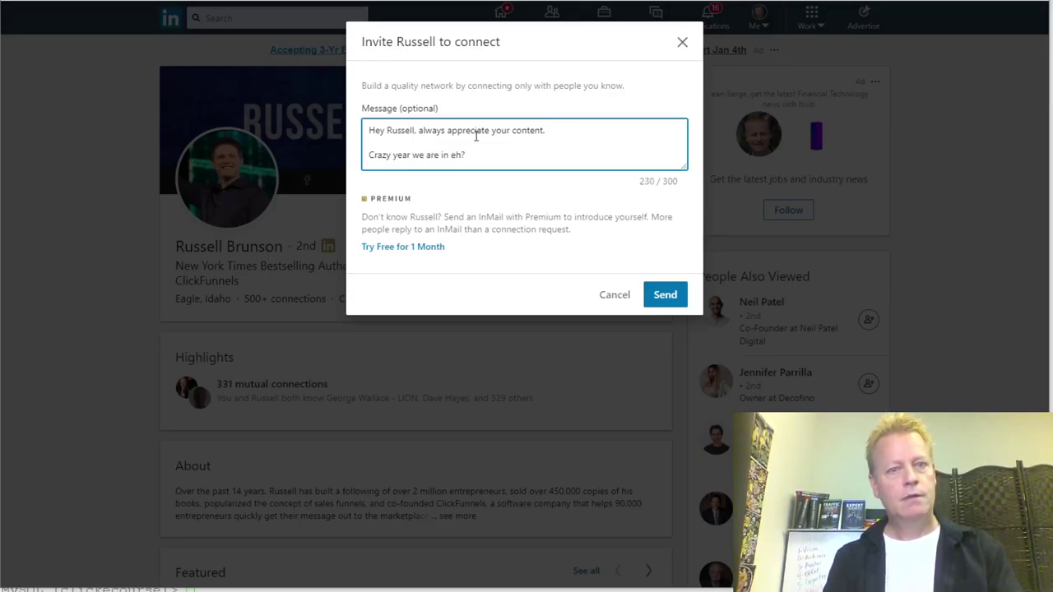
pyautogui.write(' in eh?')
pyautogui.press('Return')
pyautogui.press('Return')
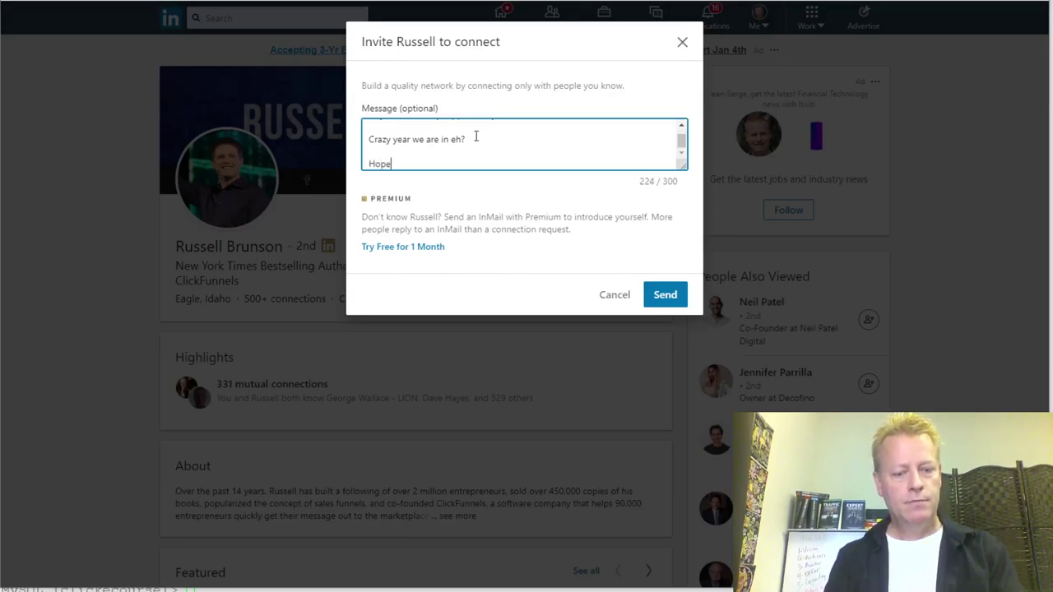
pyautogui.write("Hope it's ok to connect here too")
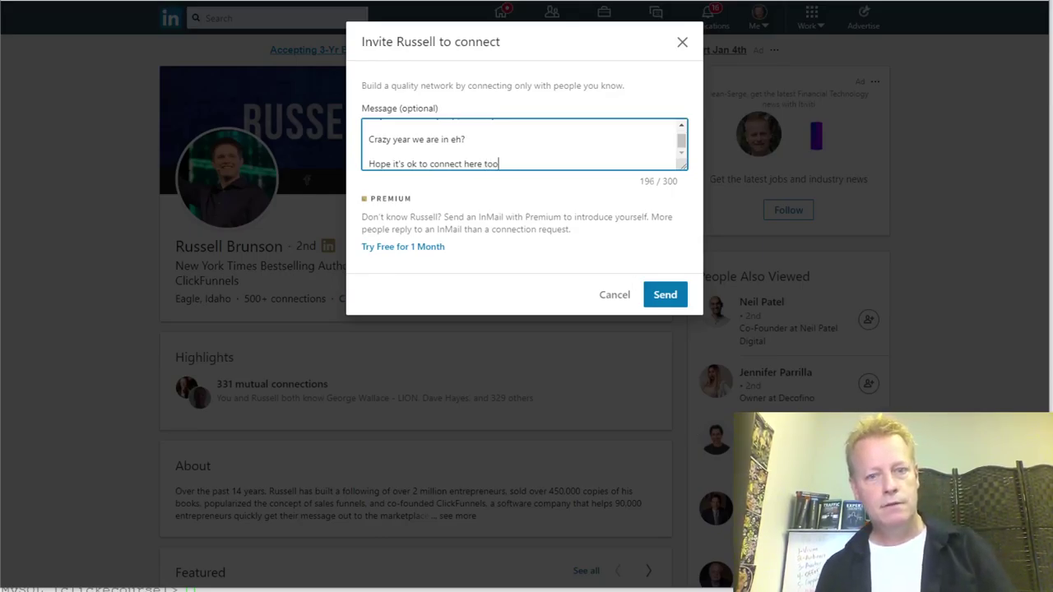
pyautogui.click(663, 296)
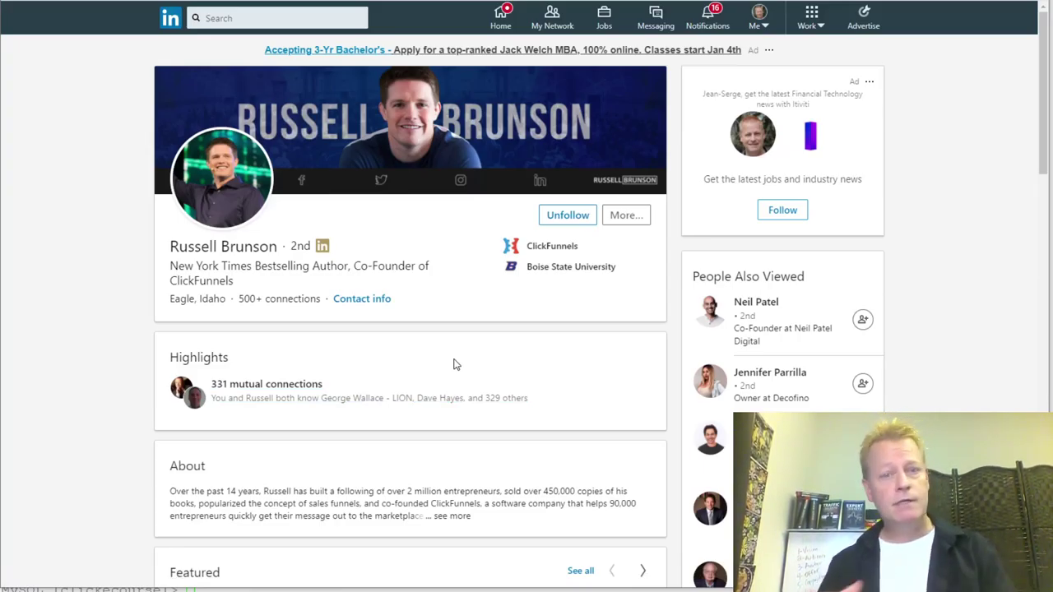
# Run a LinkedIn search for "real estate", correcting the misspelled query
pyautogui.click(270, 17)
pyautogui.write('real ea')
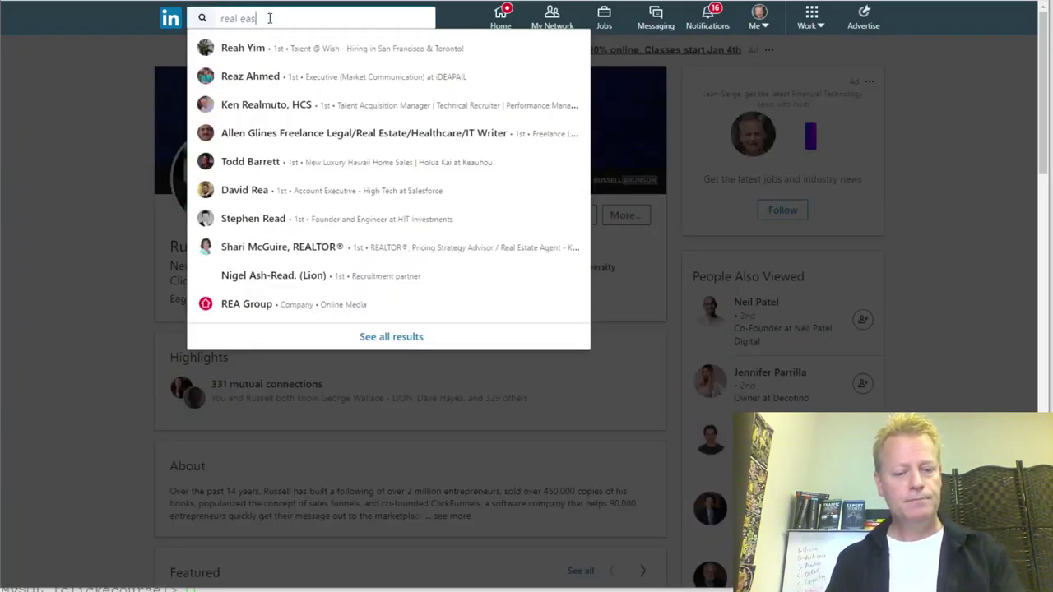
pyautogui.write('tate')
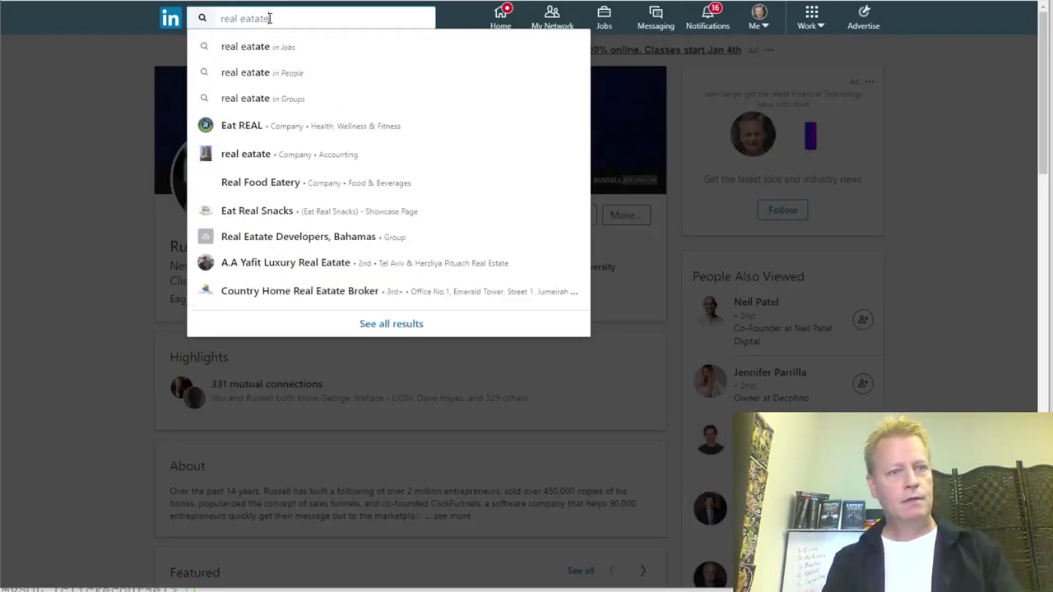
pyautogui.press('Return')
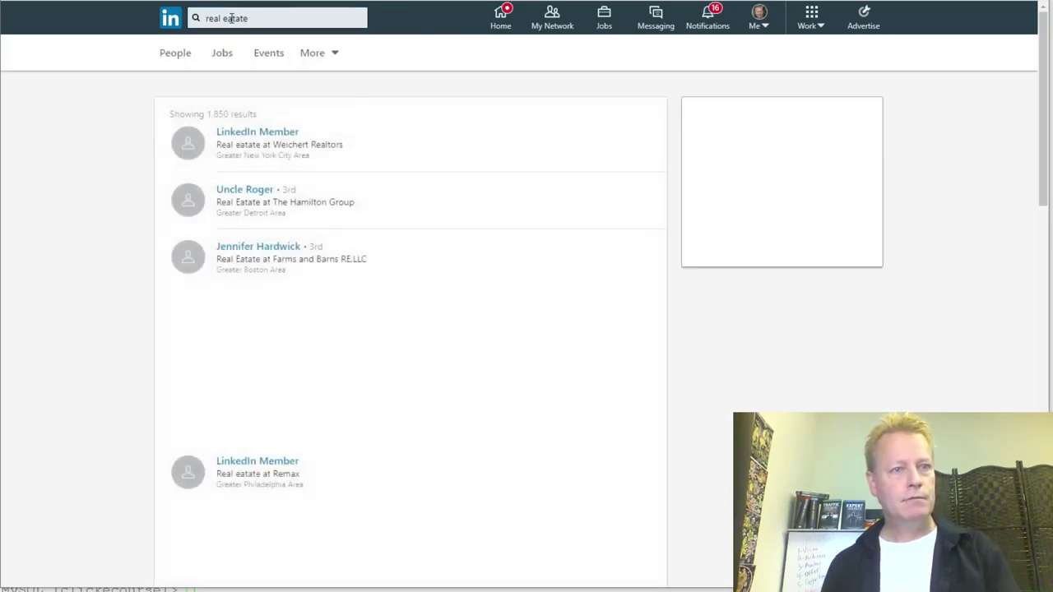
pyautogui.click(265, 17)
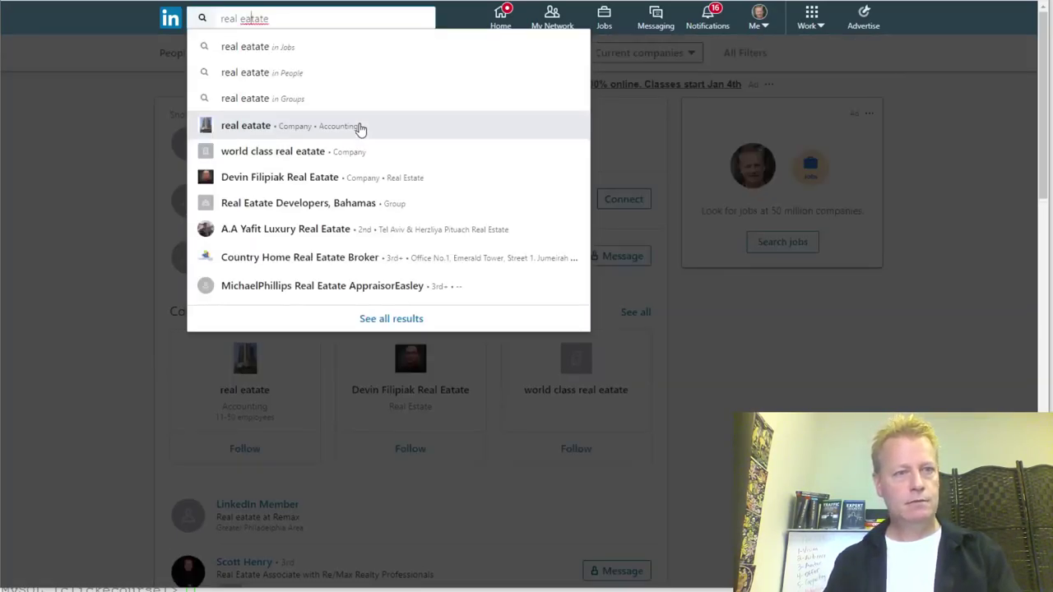
pyautogui.press('BackSpace')
pyautogui.write('s')
pyautogui.press('Return')
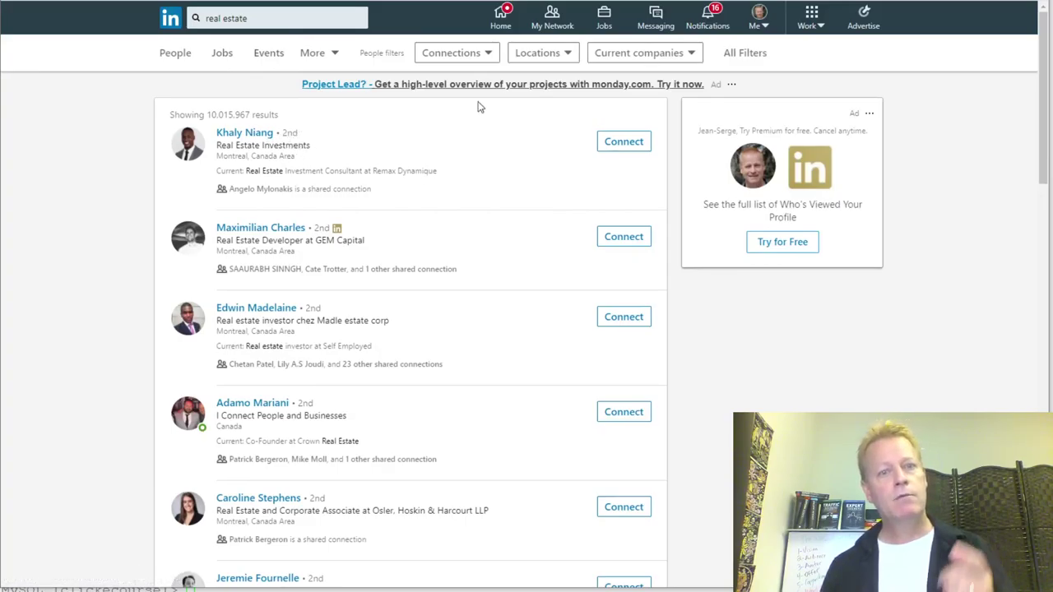
# Filter the real estate results to show only 2nd-degree connections
pyautogui.click(488, 56)
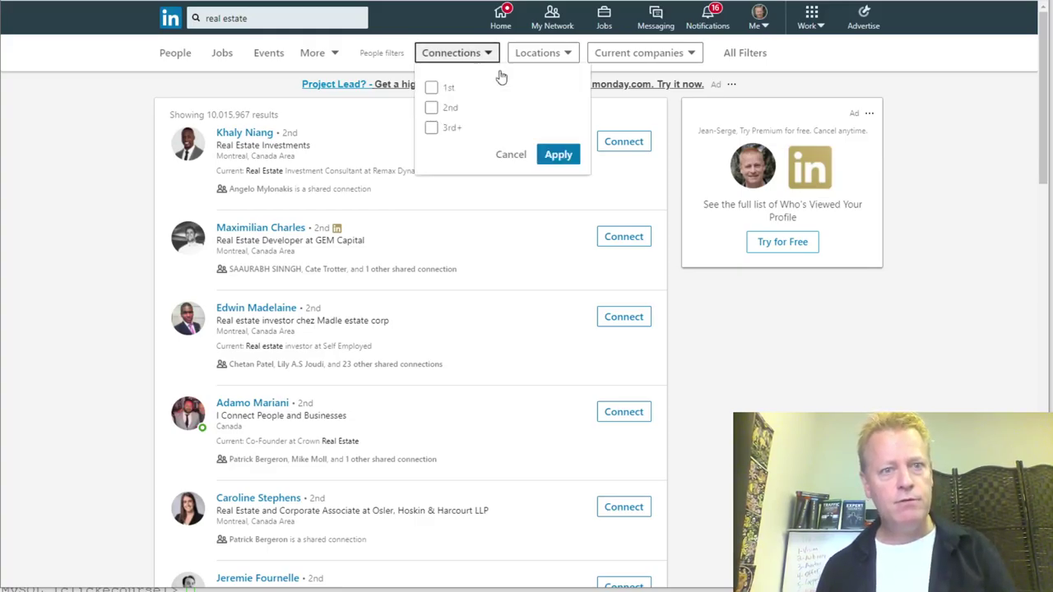
pyautogui.click(430, 109)
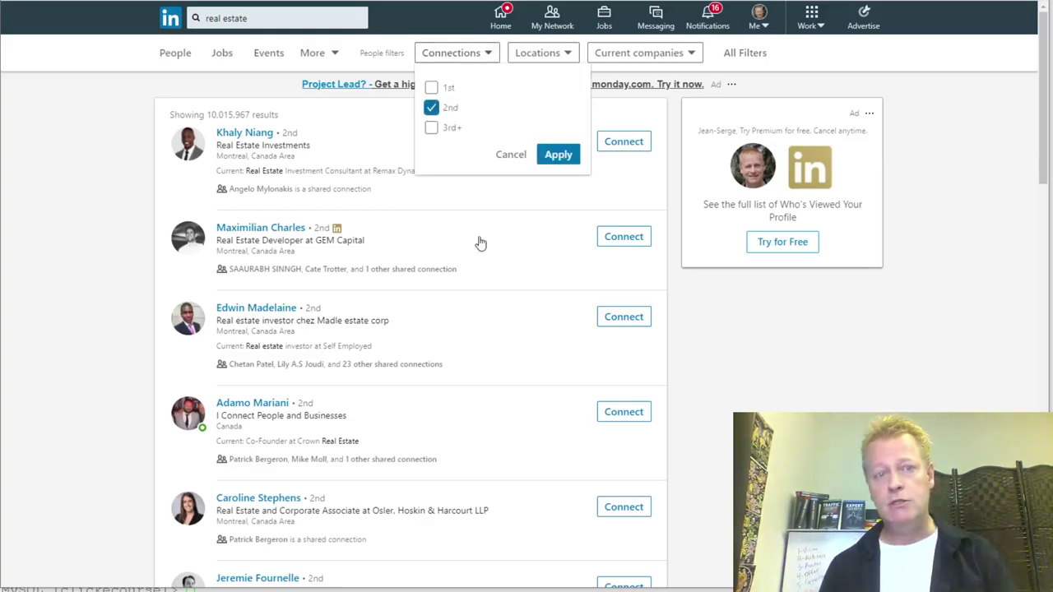
pyautogui.click(558, 155)
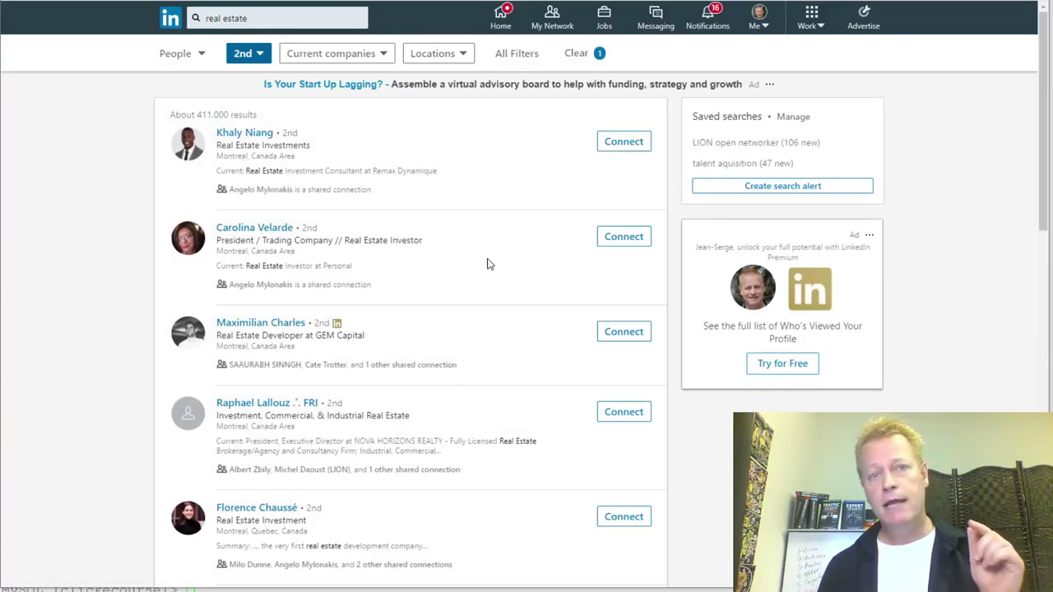
# Send connection invitations without a note to the first three people in the filtered results
pyautogui.click(622, 141)
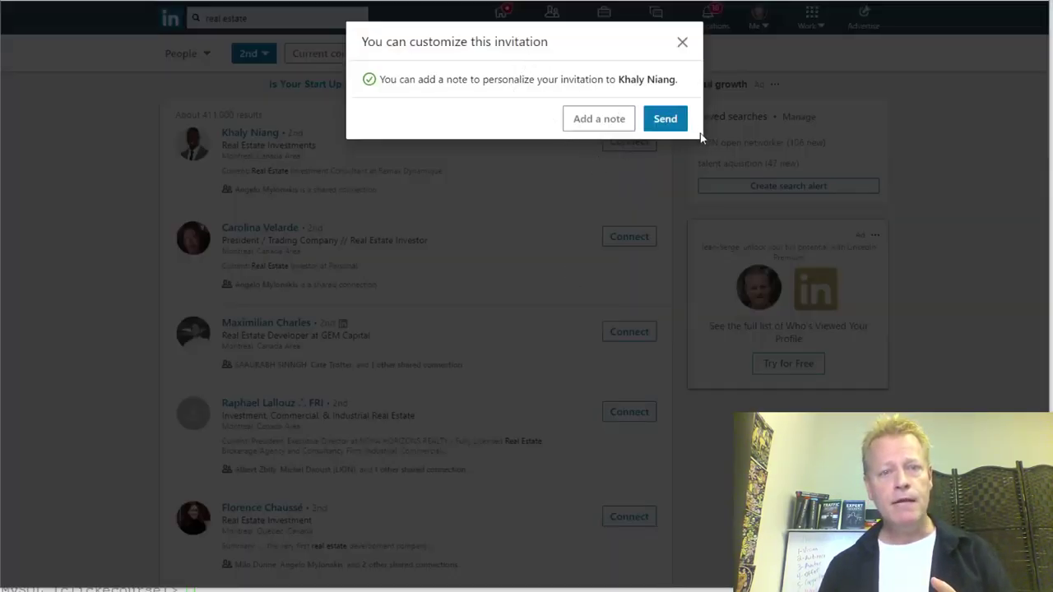
pyautogui.click(665, 118)
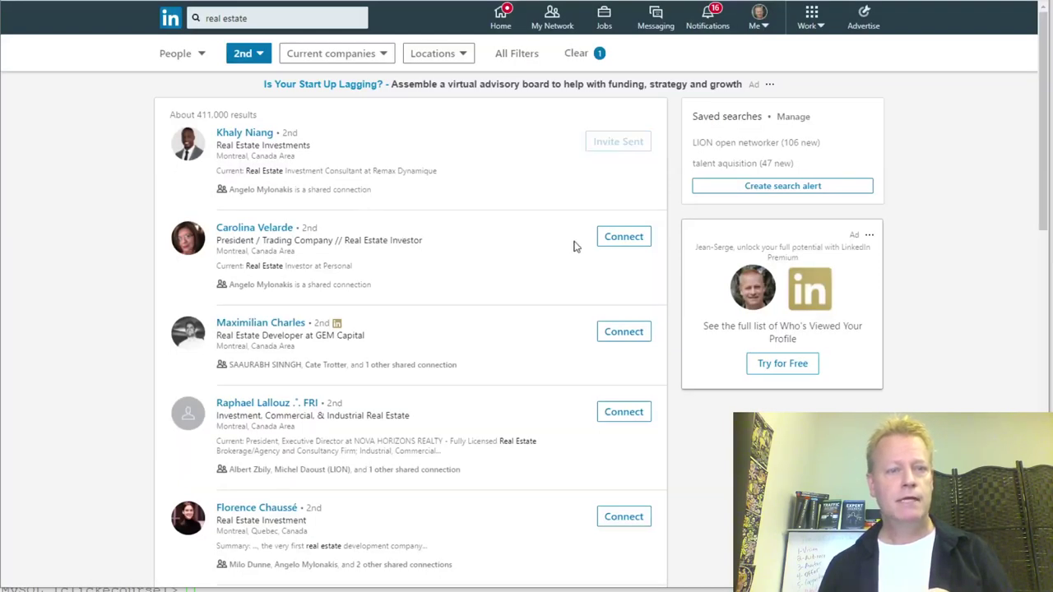
pyautogui.click(628, 239)
pyautogui.click(664, 137)
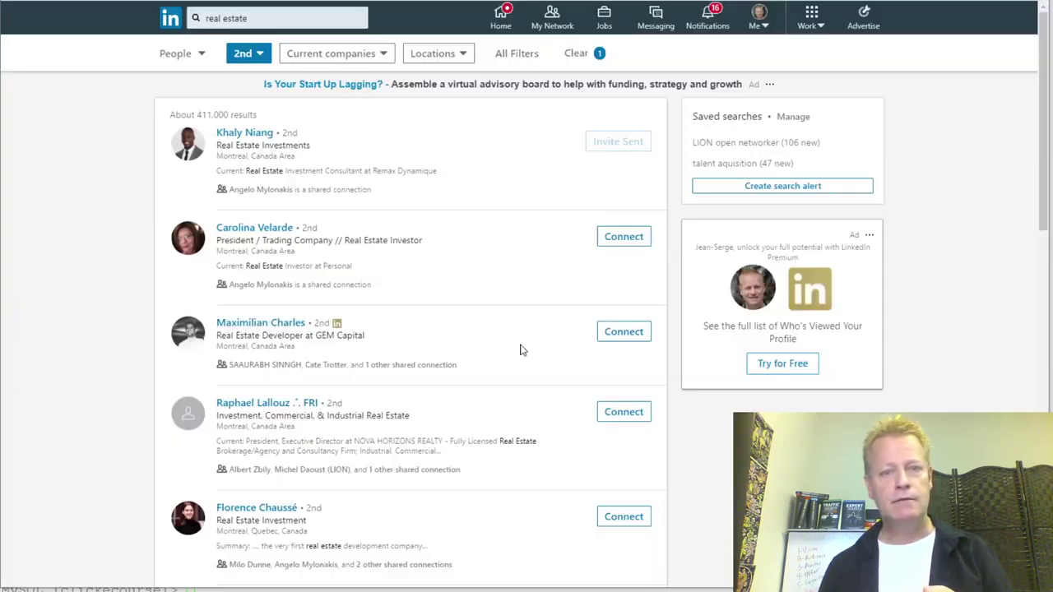
pyautogui.click(635, 334)
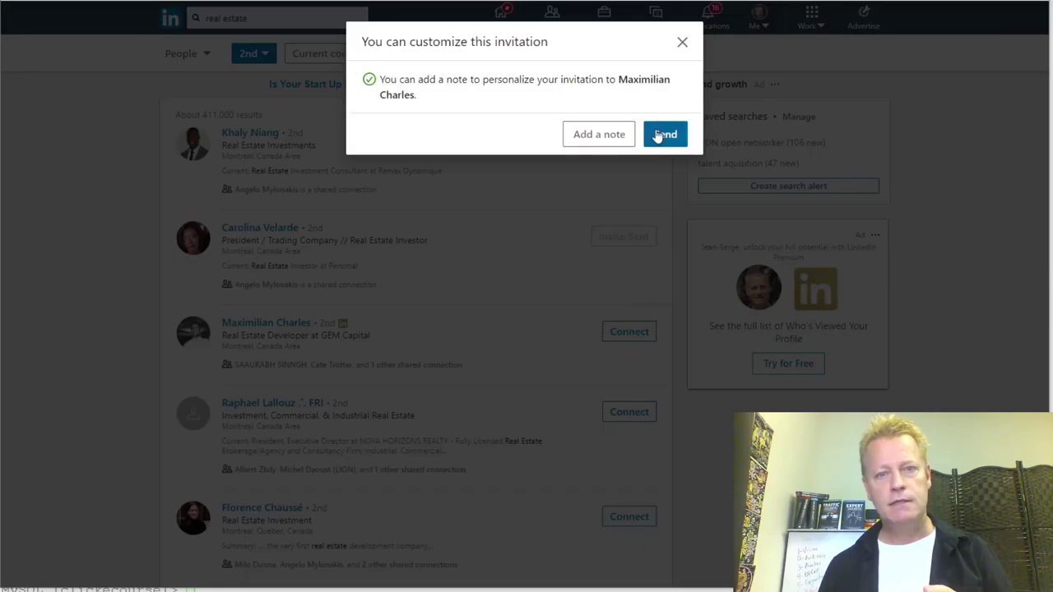
pyautogui.click(664, 134)
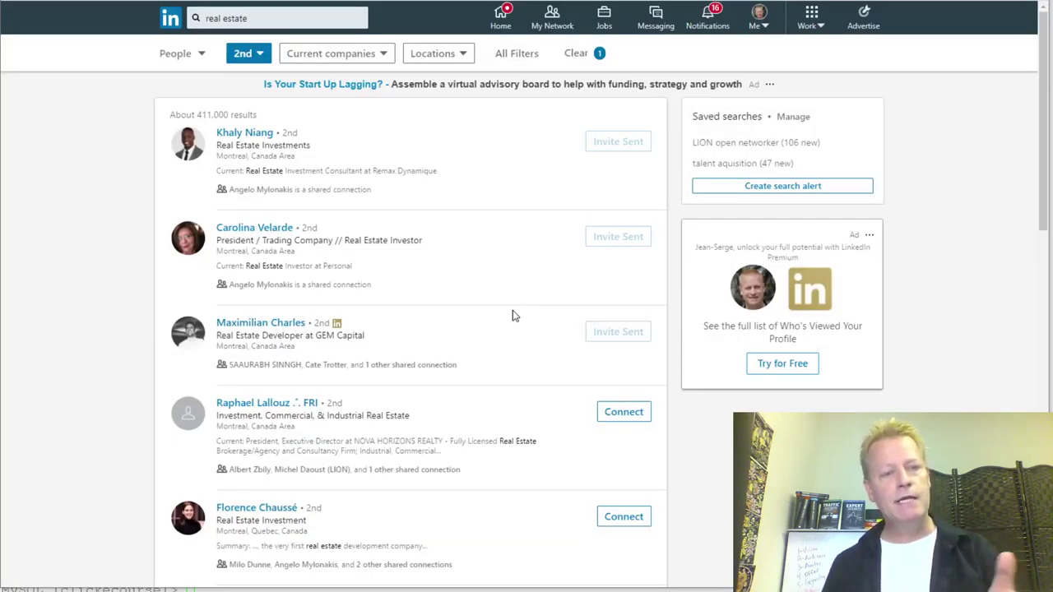